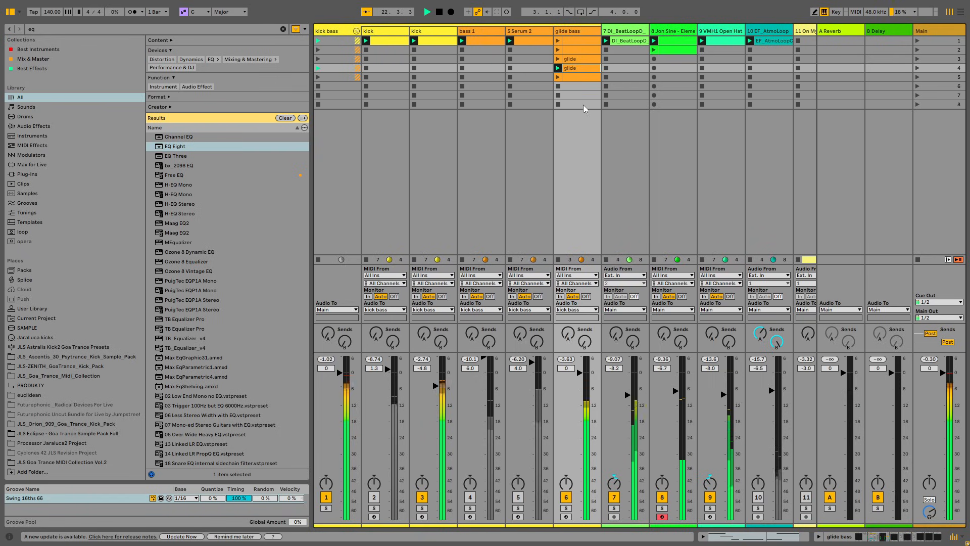
Step: Stop playback, duplicate the glide bass track, and show the duplicate's device chain
key(space)
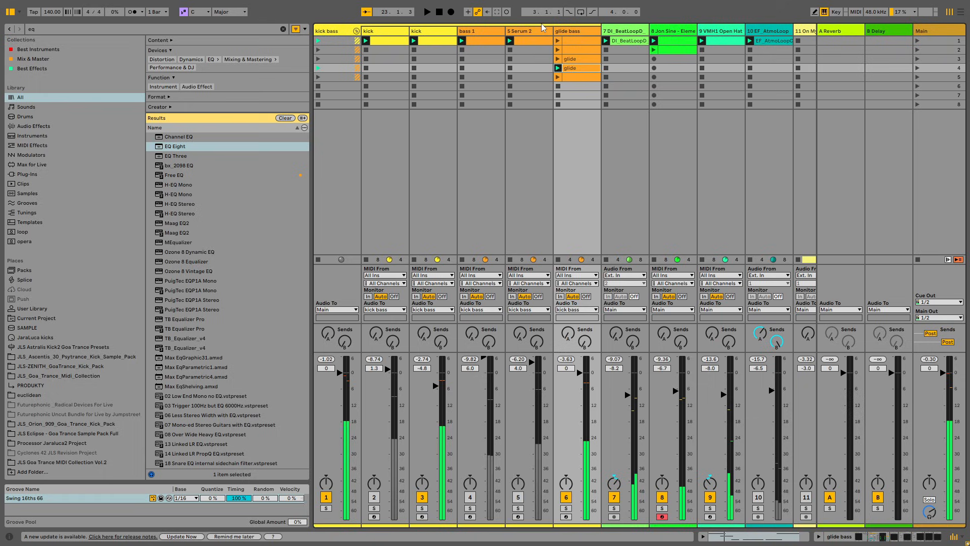
right_click(578, 32)
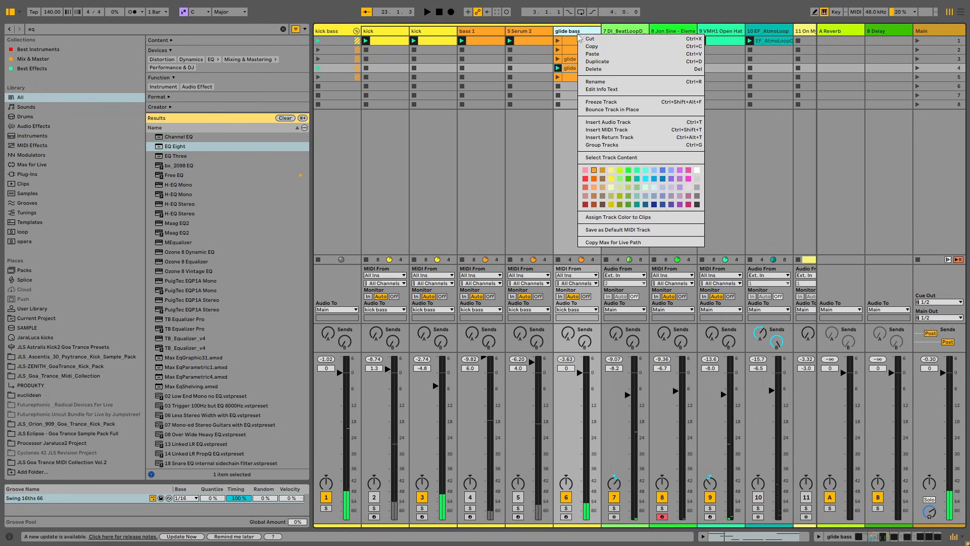
click(598, 61)
double_click(610, 35)
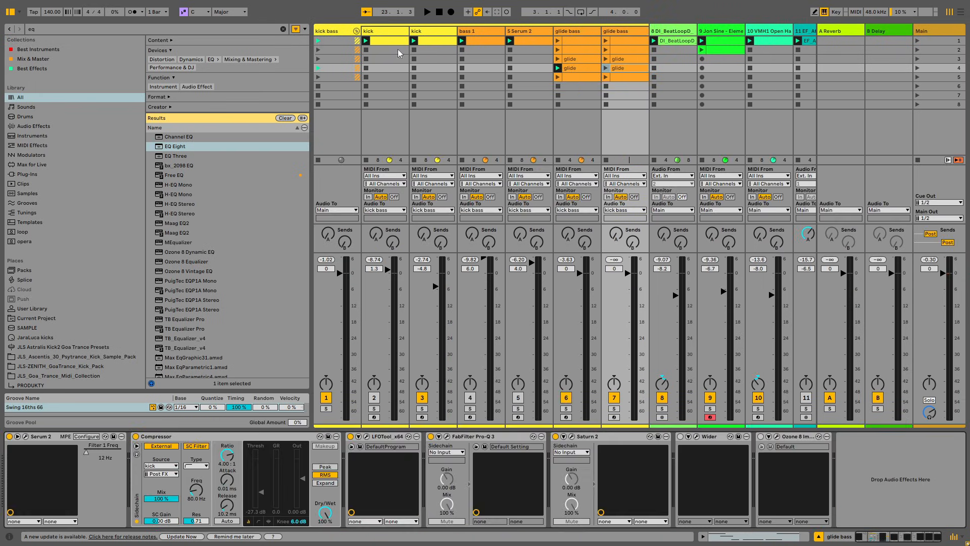
Step: Remove every audio effect after Serum 2 from the duplicated glide bass track, including the Compressor
click(190, 437)
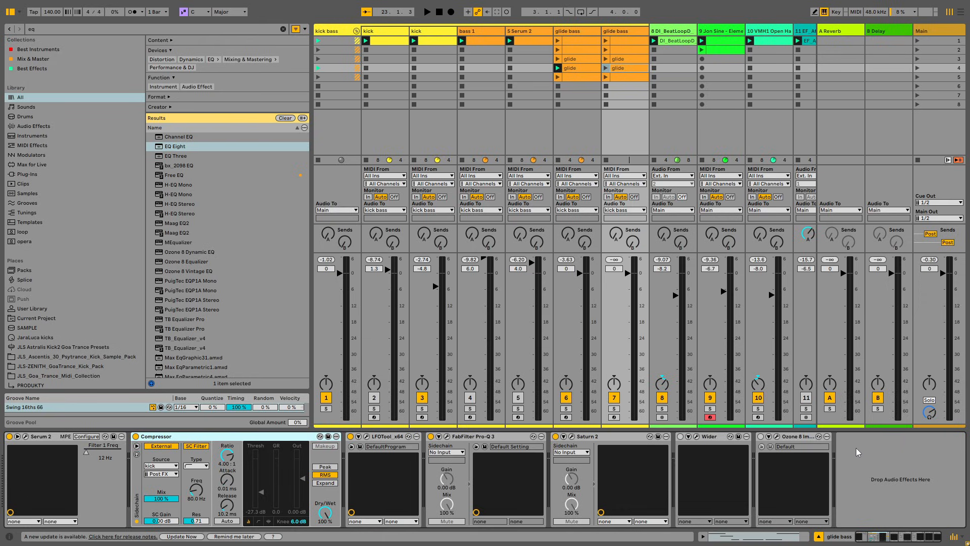
click(858, 444)
click(812, 437)
key(Delete)
key(Delete)
key(Delete)
key(Delete)
key(Delete)
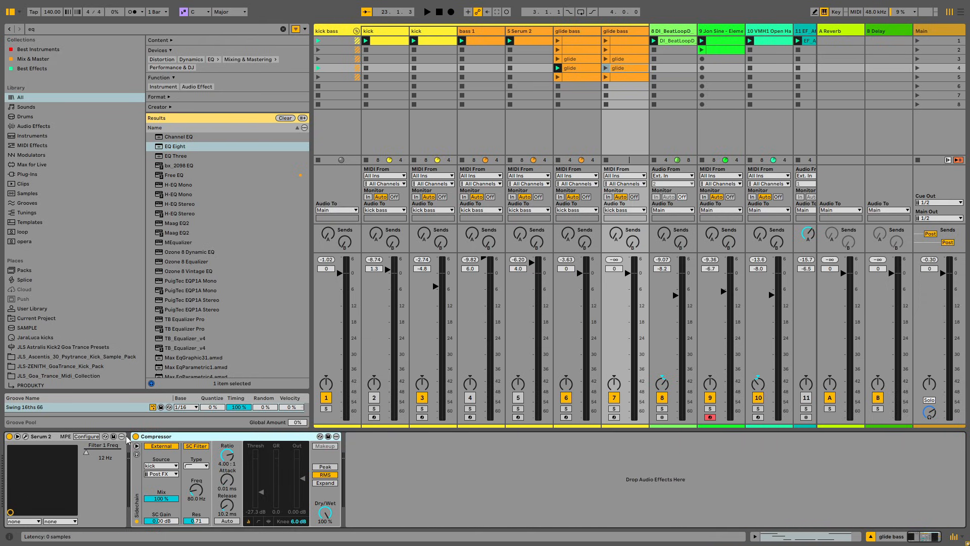
key(Delete)
Step: Open Serum 2 on the duplicated glide bass track and reset it to the Init preset
click(25, 436)
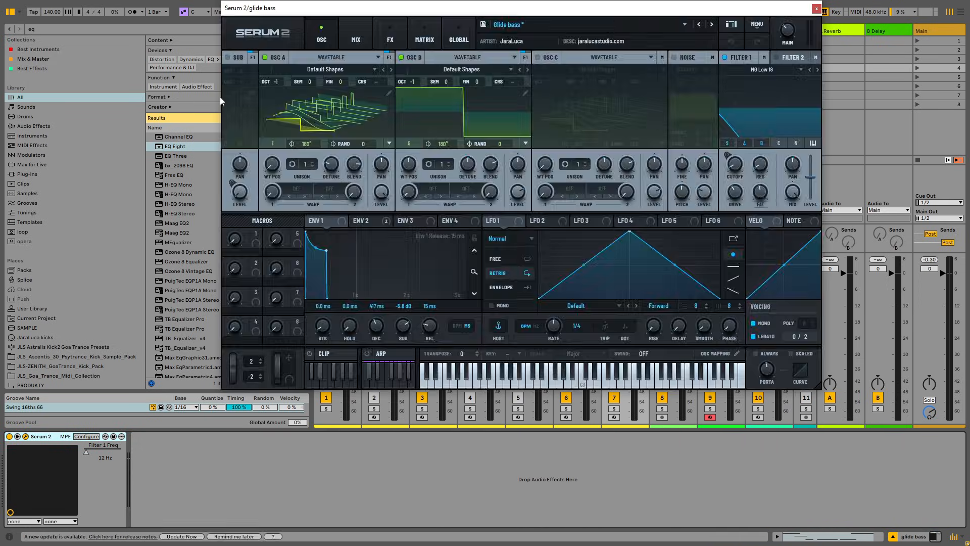
click(756, 25)
click(779, 82)
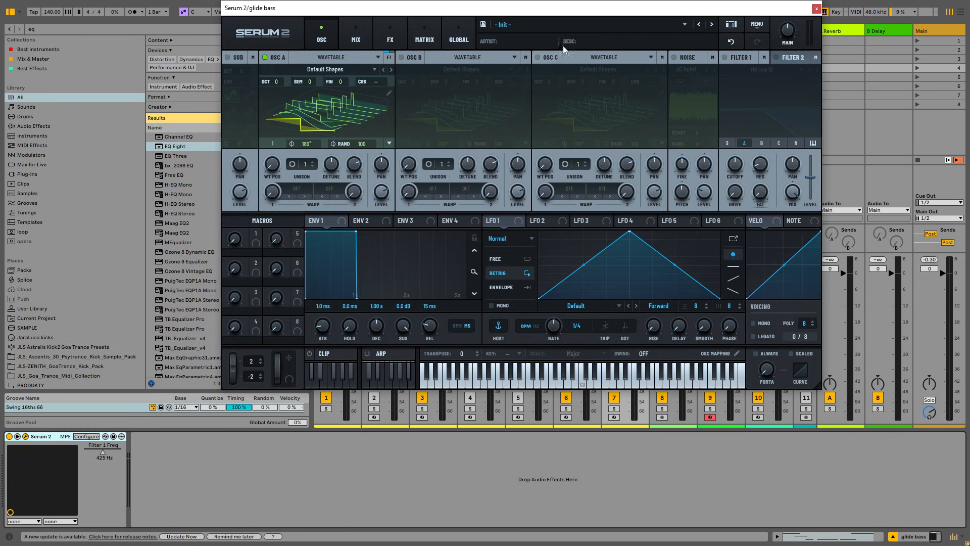
drag(573, 16, 539, 70)
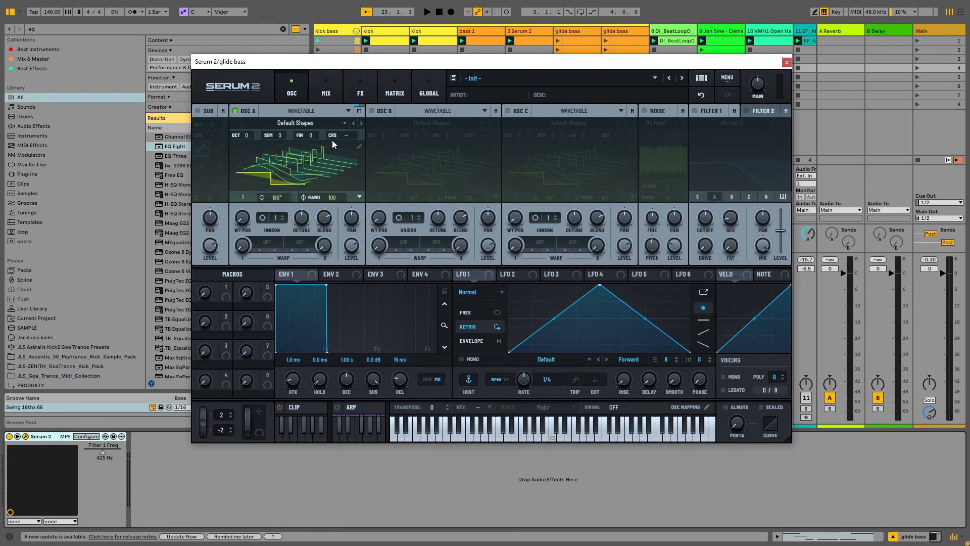
Step: Enable oscillator B and show the wavetables of oscillators A and B as 2D waveforms
click(306, 167)
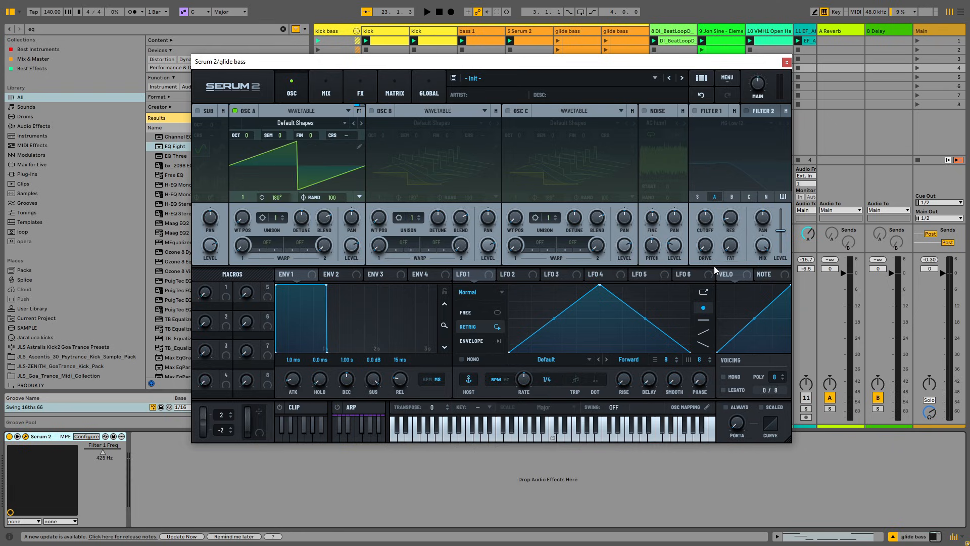
click(371, 112)
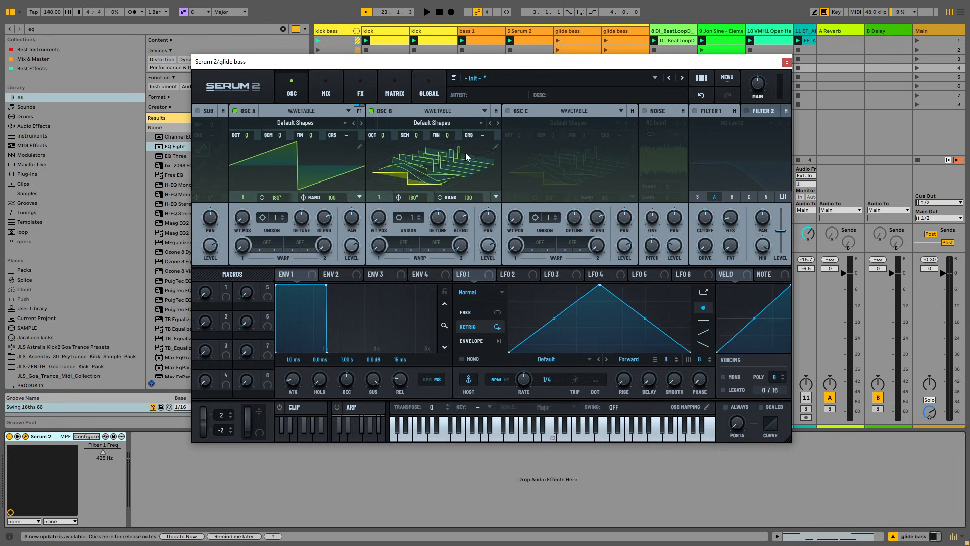
click(465, 153)
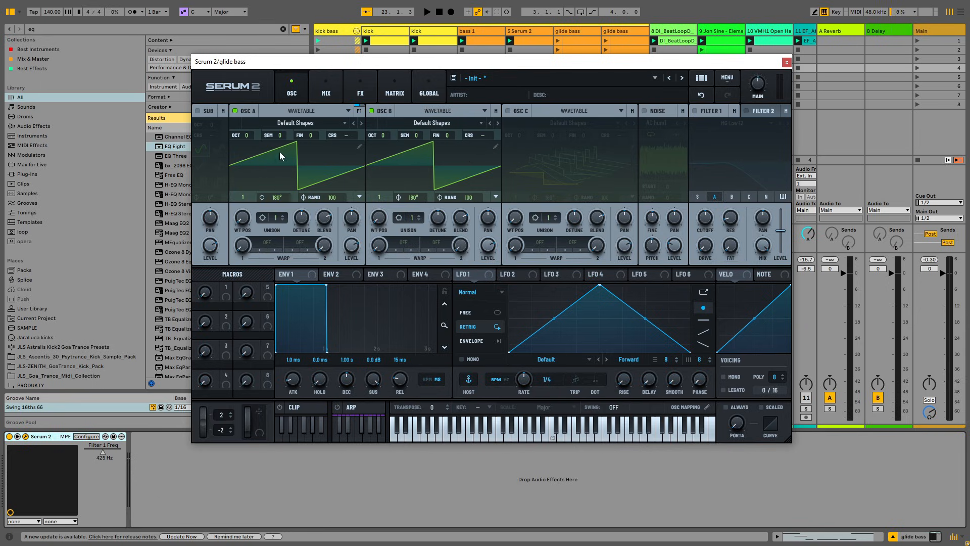
Step: Set oscillators A and B to octave -1 with random phase 0, and oscillator B to wavetable position 5
drag(255, 135, 248, 146)
drag(380, 140, 382, 151)
drag(332, 201, 326, 338)
drag(462, 199, 458, 379)
drag(378, 217, 389, 169)
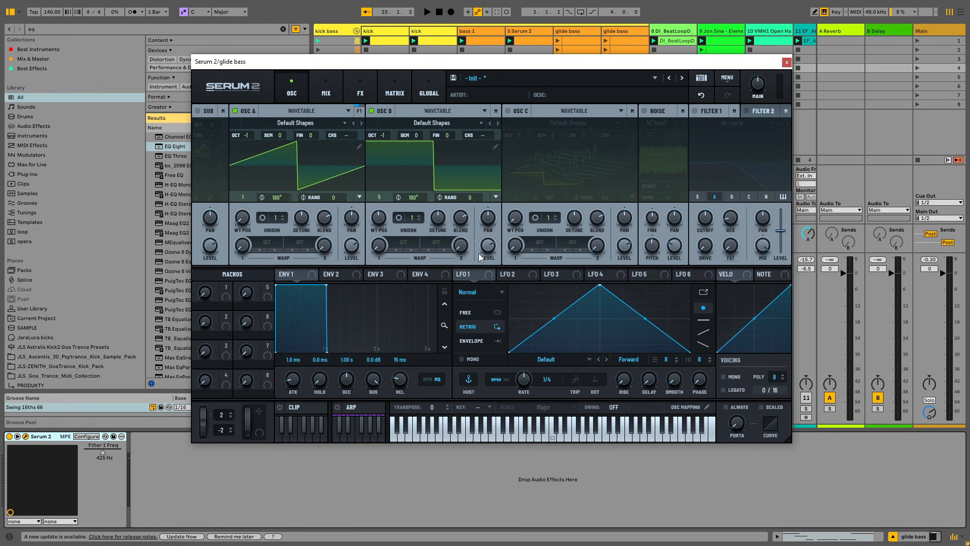
Step: Raise oscillator A's level, enable filter 1, and close the Serum 2 window
drag(350, 250, 352, 186)
click(695, 110)
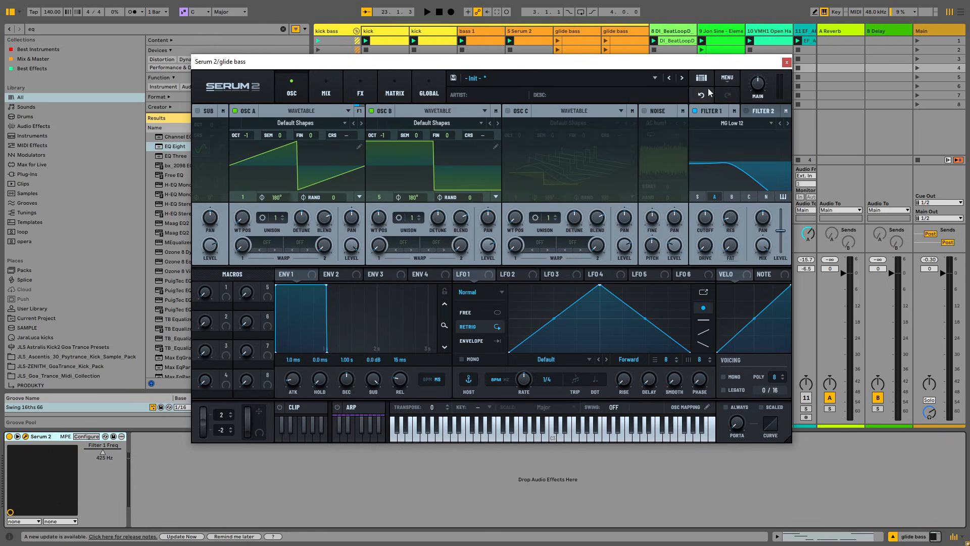
click(786, 62)
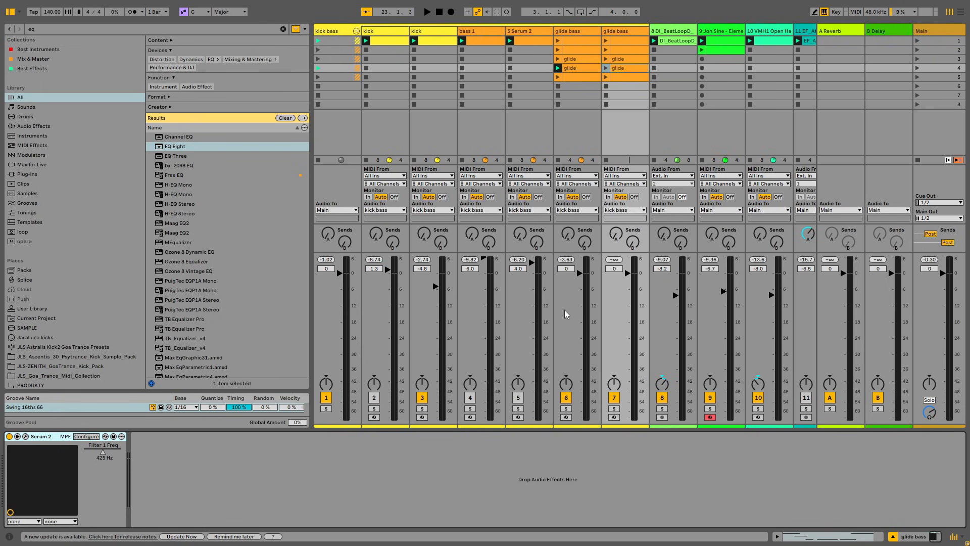
Step: Mute the original glide bass track, and launch the duplicate's clip in scene 5 with that track soloed
click(566, 398)
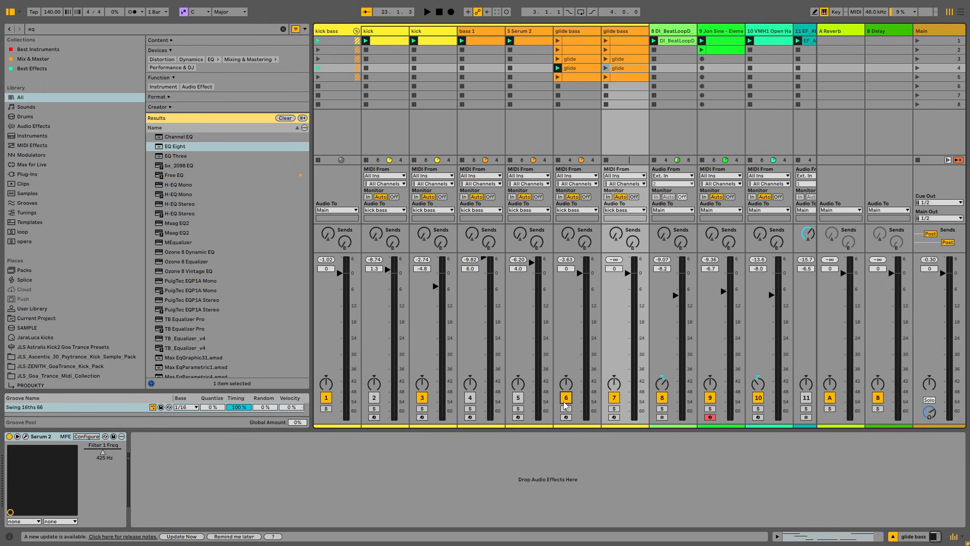
click(605, 77)
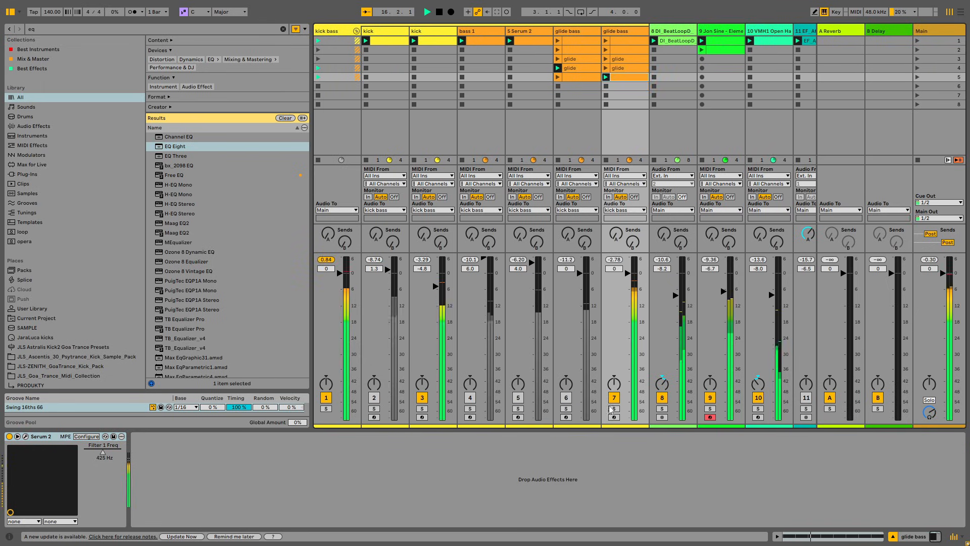
click(613, 408)
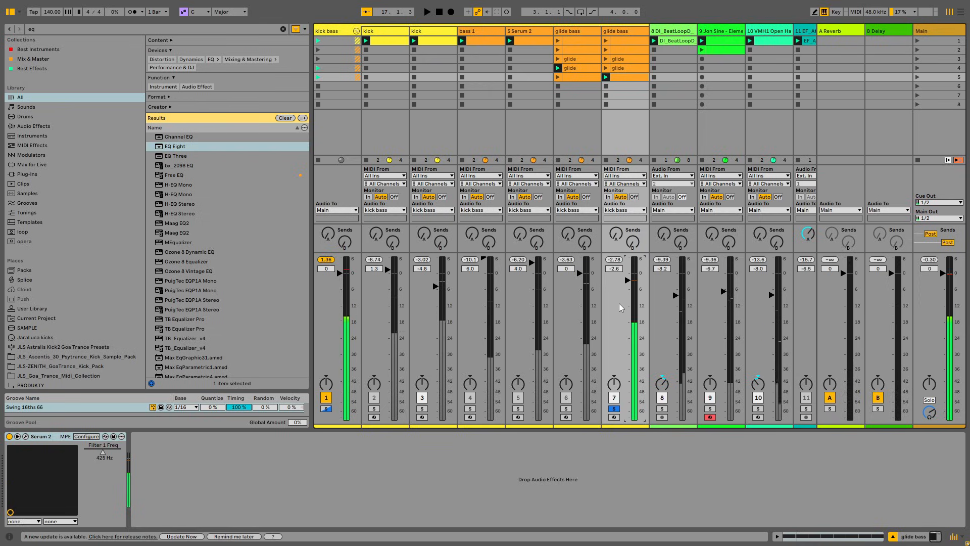
Step: Open the duplicated track's scene 5 clip and deactivate the G#1 note on each of the four beats
double_click(625, 76)
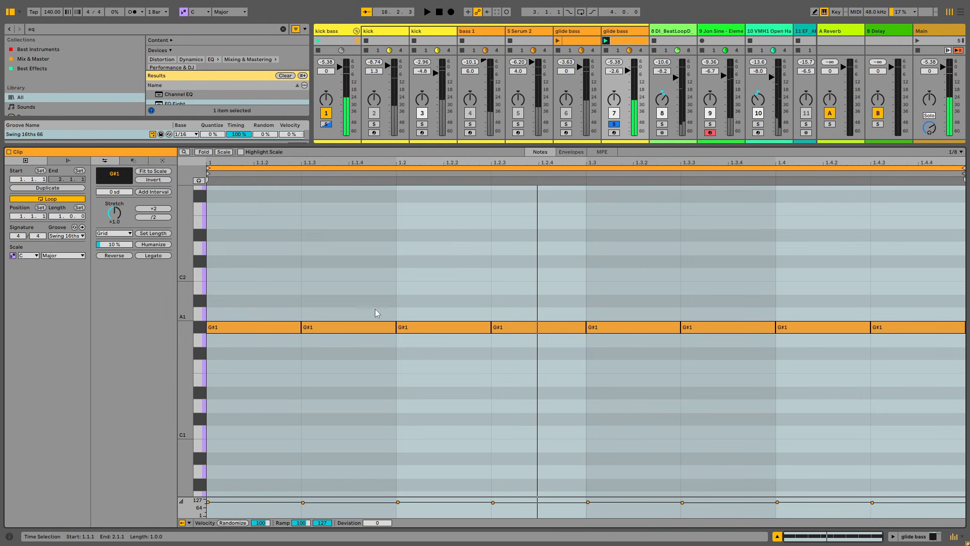
drag(249, 289, 917, 394)
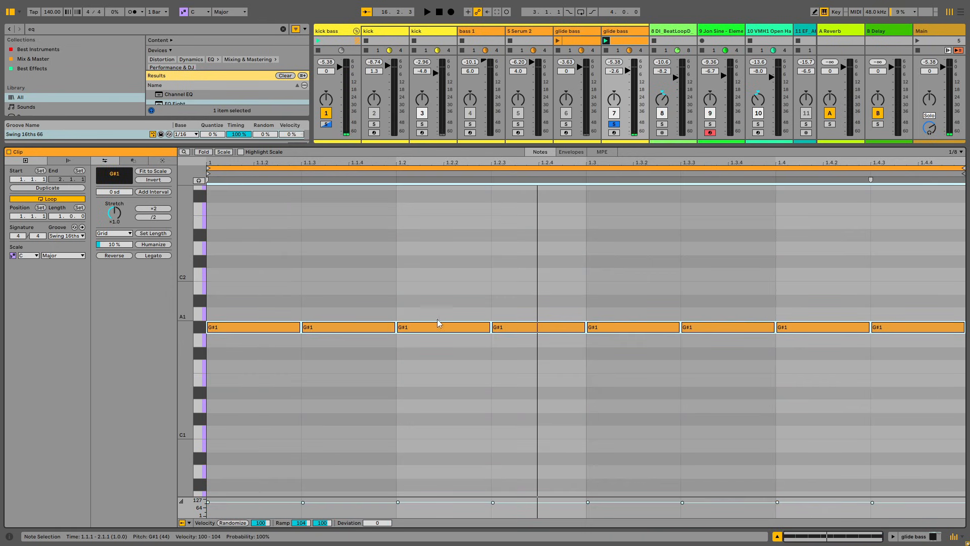
right_click(277, 286)
drag(236, 252, 252, 334)
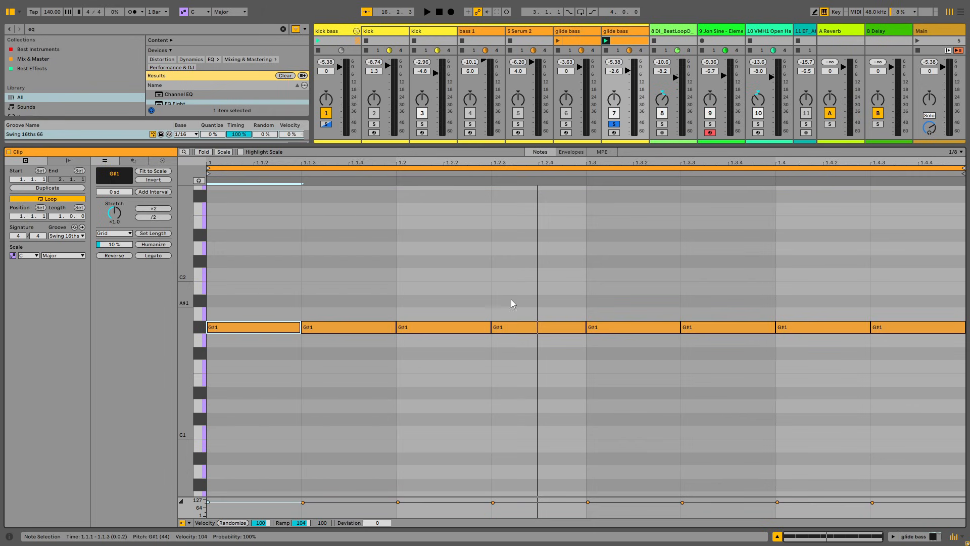
key(0)
drag(480, 287, 499, 425)
drag(453, 275, 459, 361)
key(0)
drag(646, 307, 642, 377)
key(0)
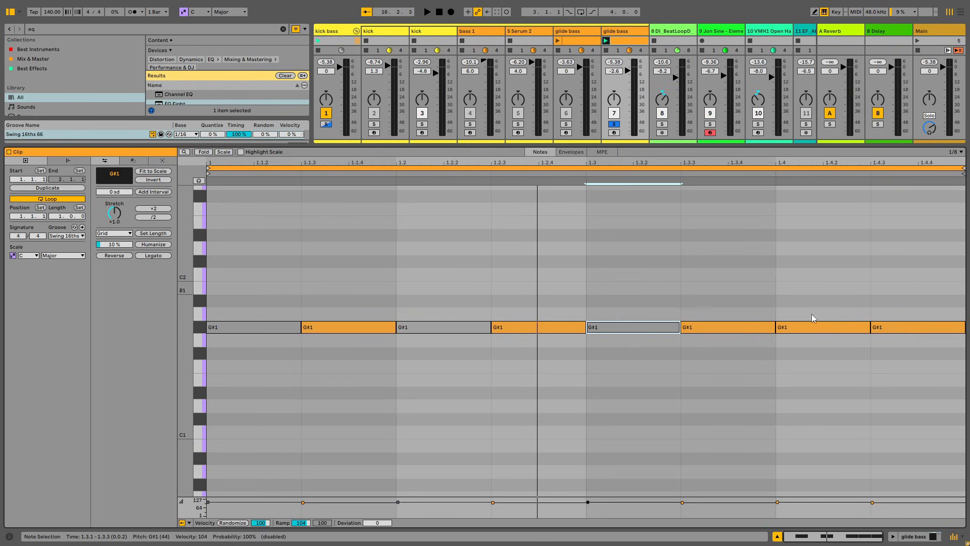
drag(812, 313, 815, 359)
key(0)
Step: Reactivate the four deactivated G#1 notes on the beats
drag(263, 309, 265, 359)
key(0)
drag(422, 312, 429, 358)
key(0)
drag(605, 295, 613, 359)
key(0)
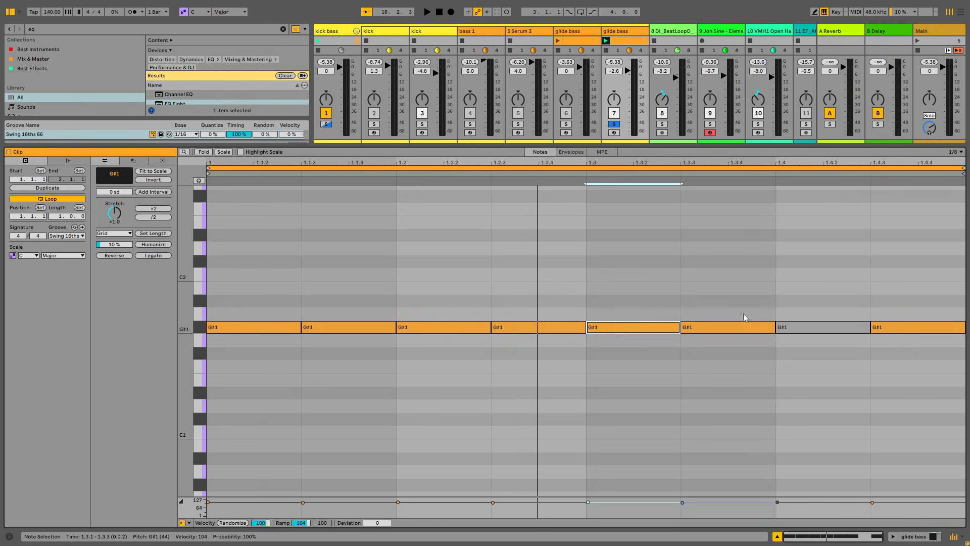
drag(802, 308, 805, 389)
key(0)
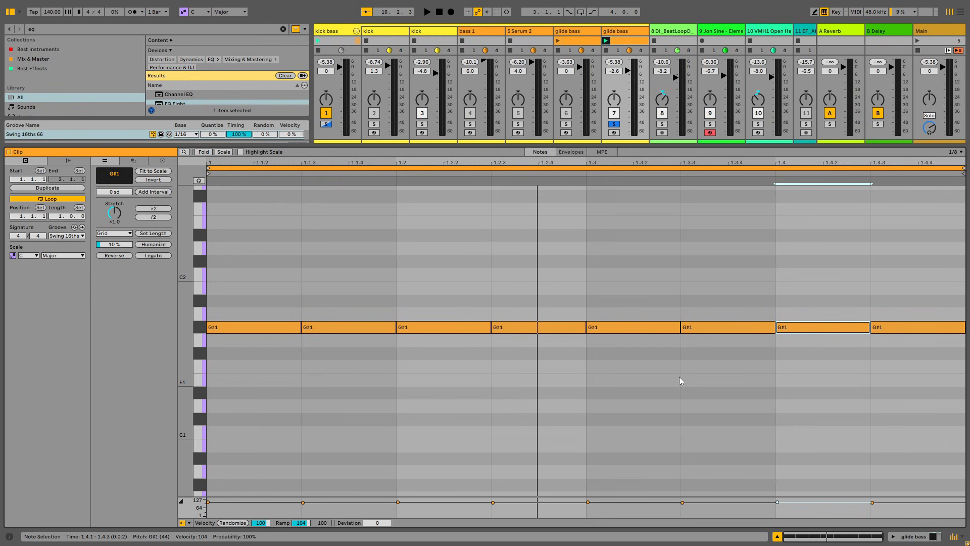
Step: Search the browser for "lfo" and load LFOTool_x64 after Serum 2 on the duplicated glide bass track
double_click(624, 31)
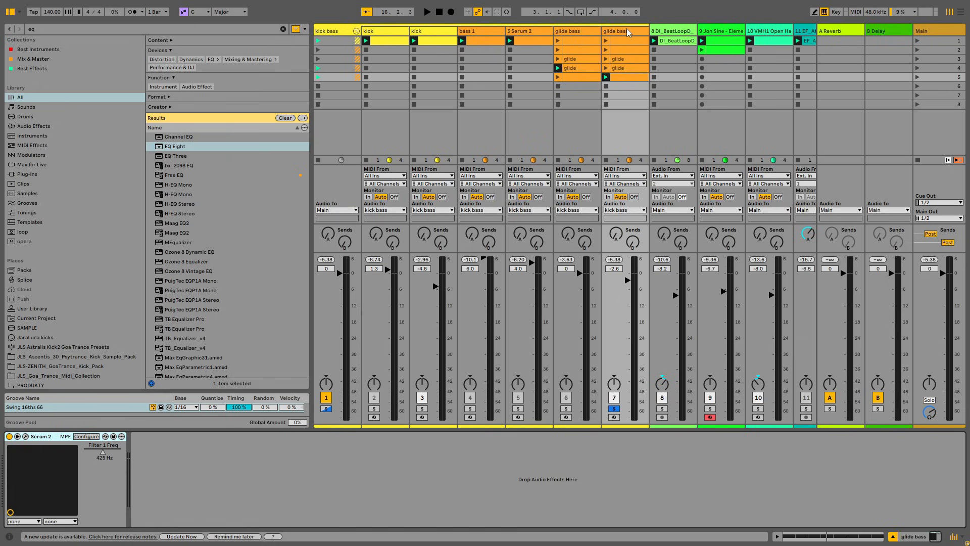
key(ctrl+f)
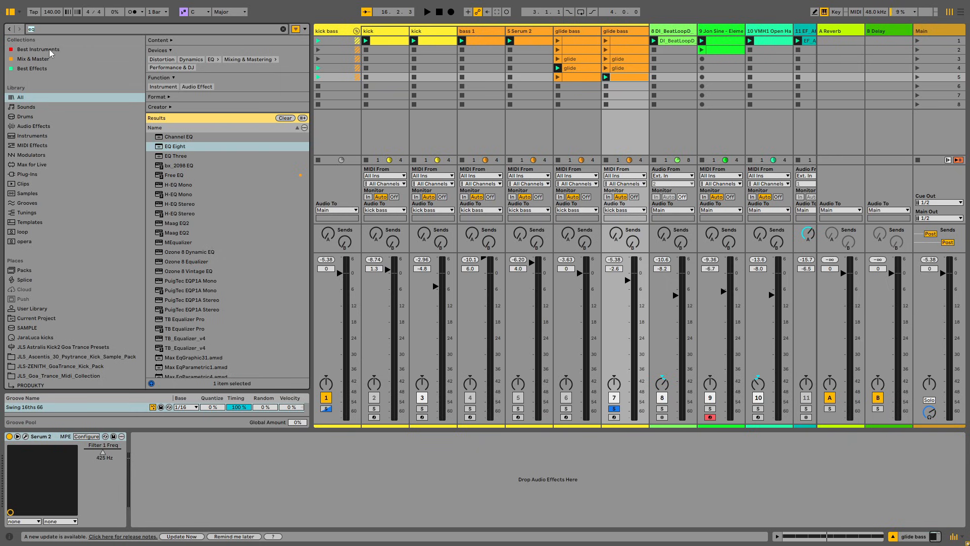
key(BackSpace)
key(BackSpace)
text(c)
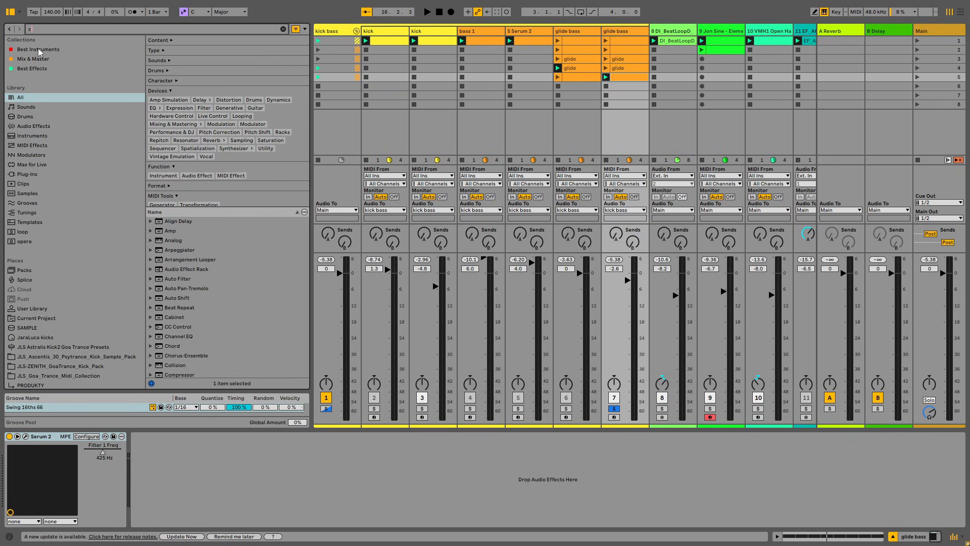
text(lfo)
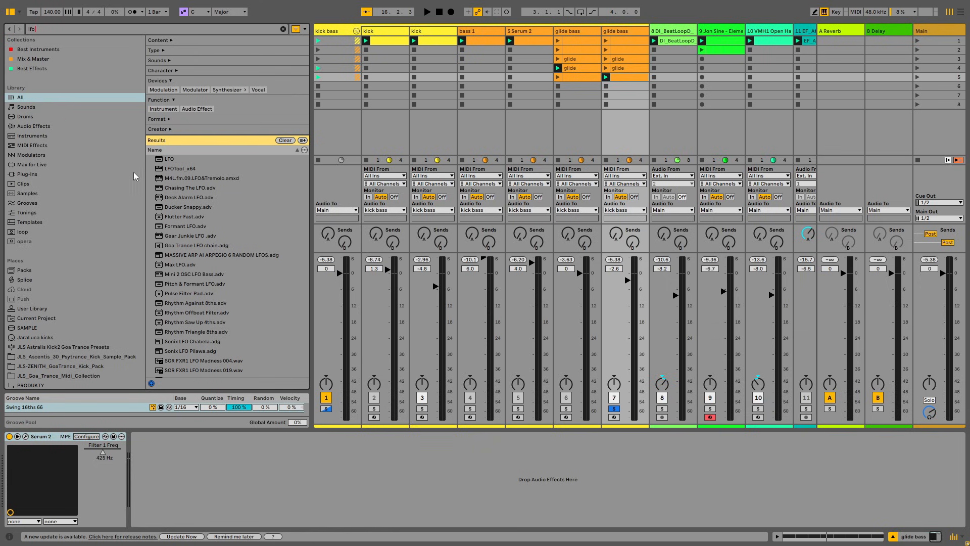
double_click(174, 172)
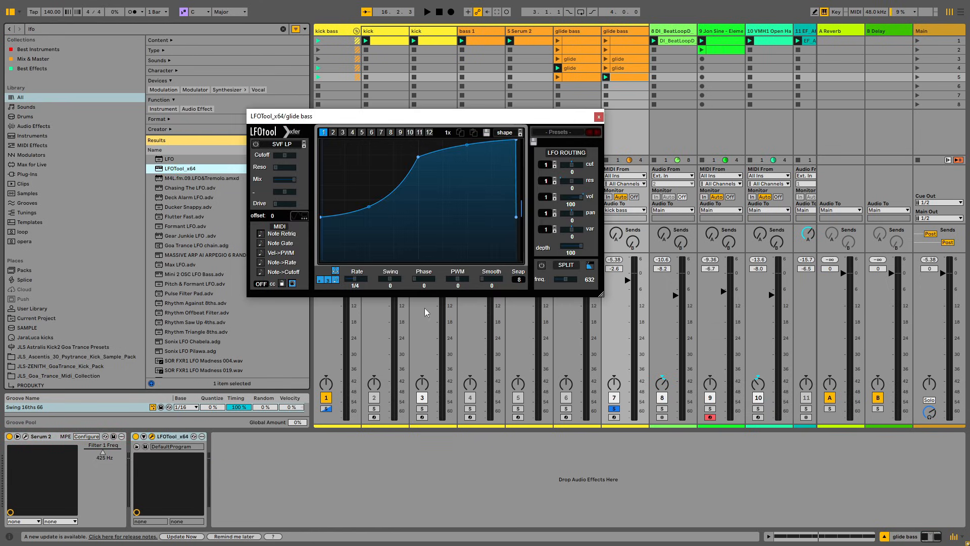
Step: Shape the LFOTool curve to start at zero, rise steeply to full level by mid-cycle, and fall sharply at the end
drag(417, 157, 419, 138)
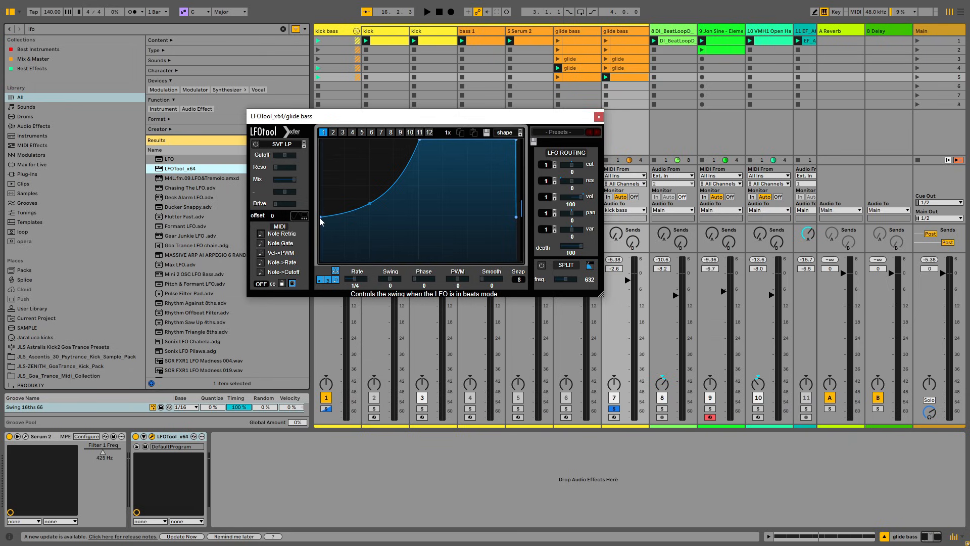
drag(320, 217, 321, 260)
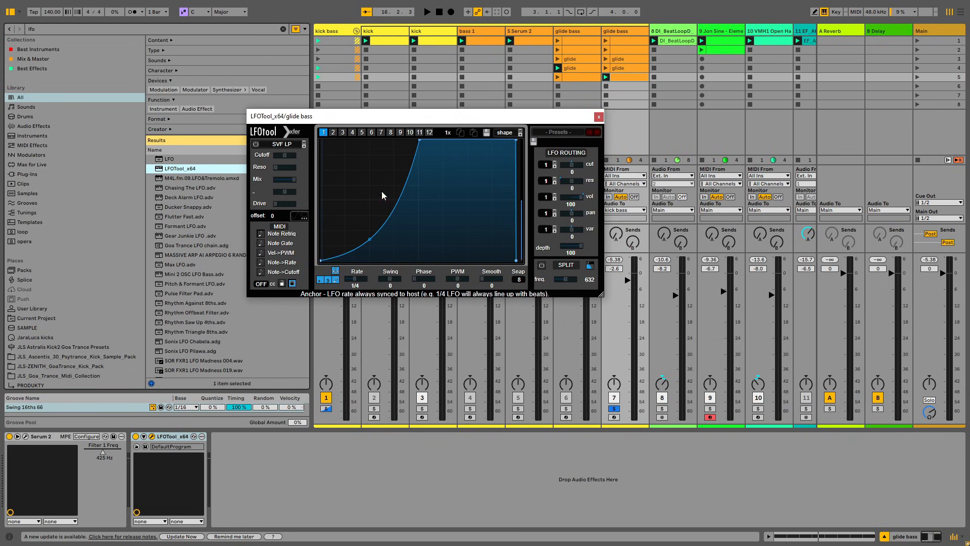
drag(371, 239, 379, 257)
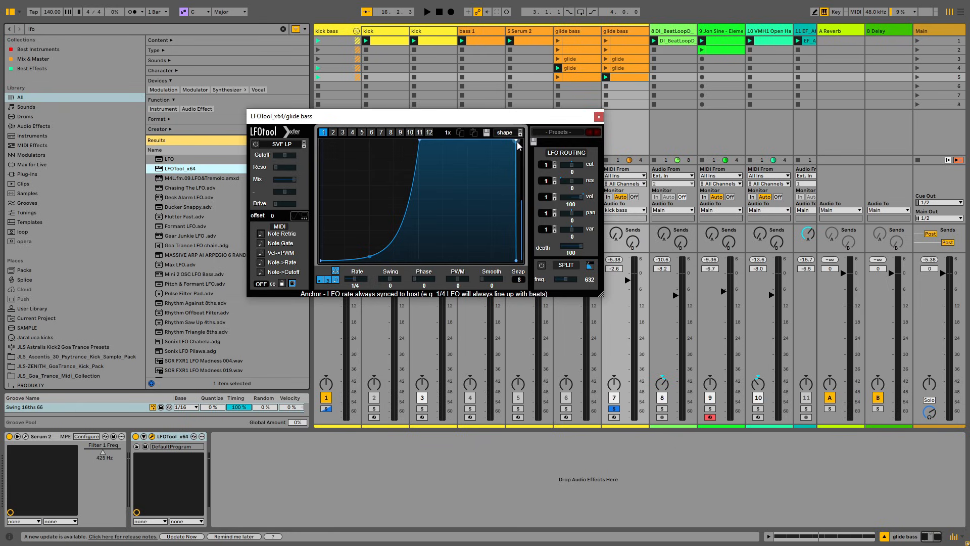
drag(515, 140, 512, 137)
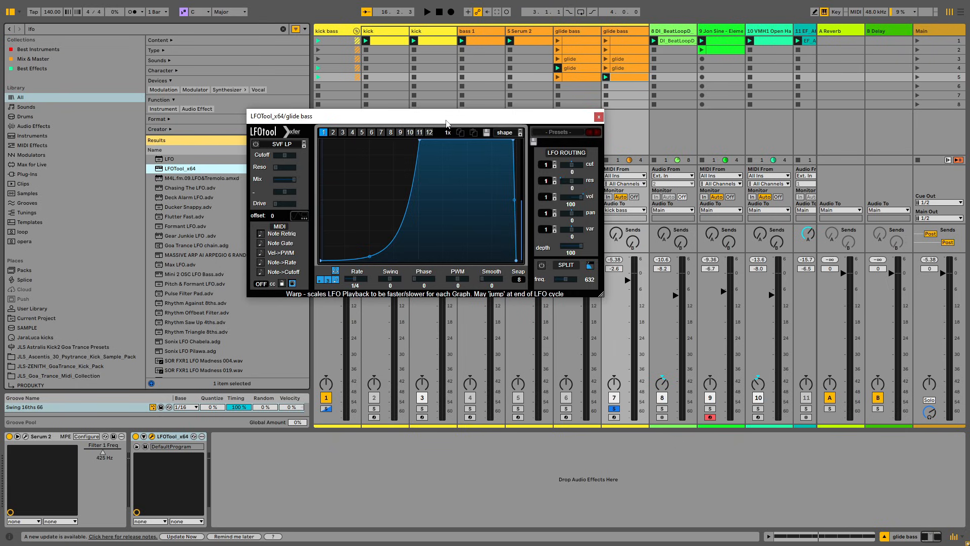
Step: Play the soloed bass and switch on LFOTool's waveform display behind the curve
drag(447, 117, 506, 112)
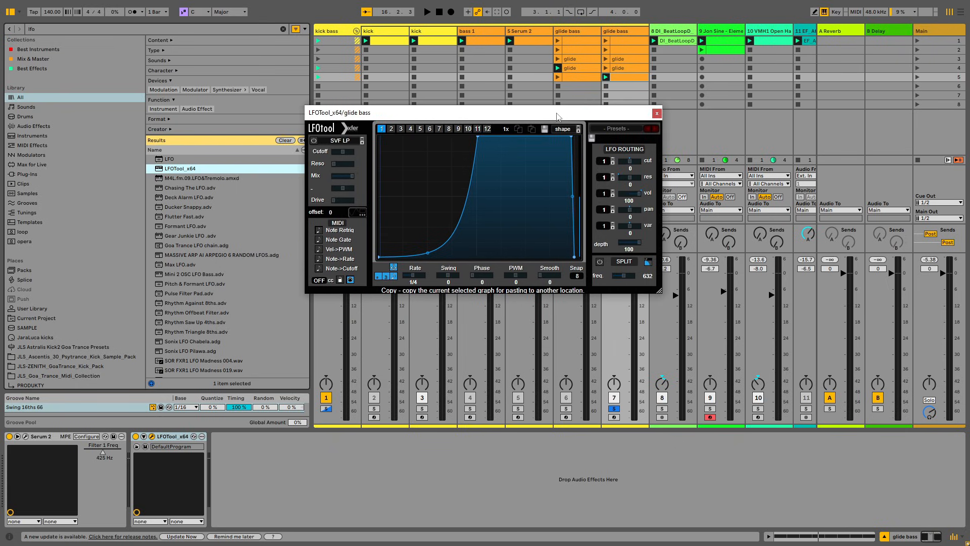
key(space)
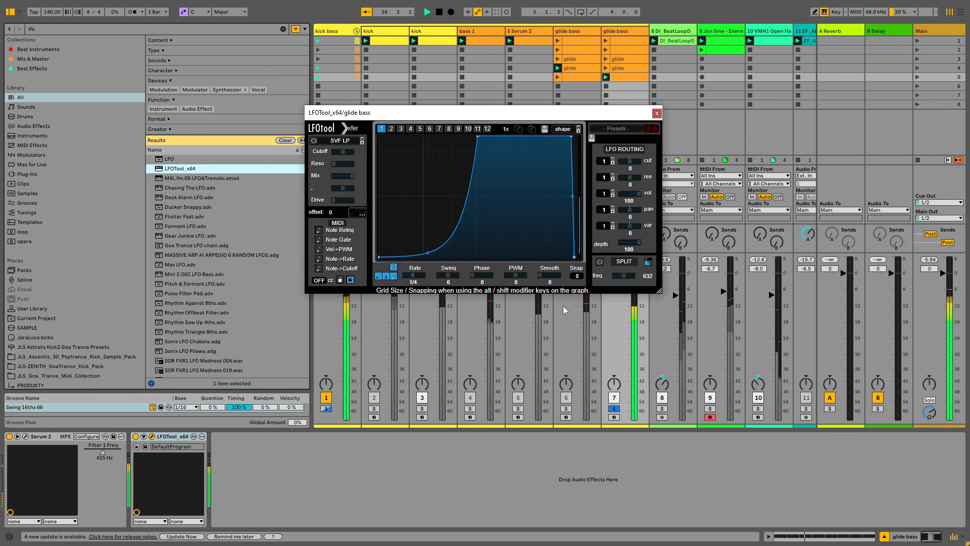
click(354, 214)
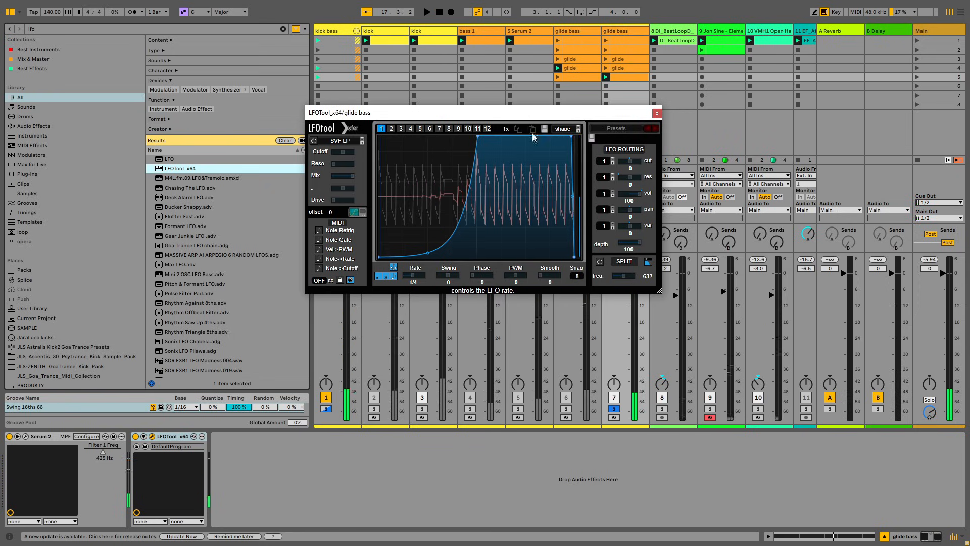
Step: Search the browser for "comp" and insert Compressor between Serum 2 and LFOTool on the glide bass track
key(ctrl+f)
text(comp)
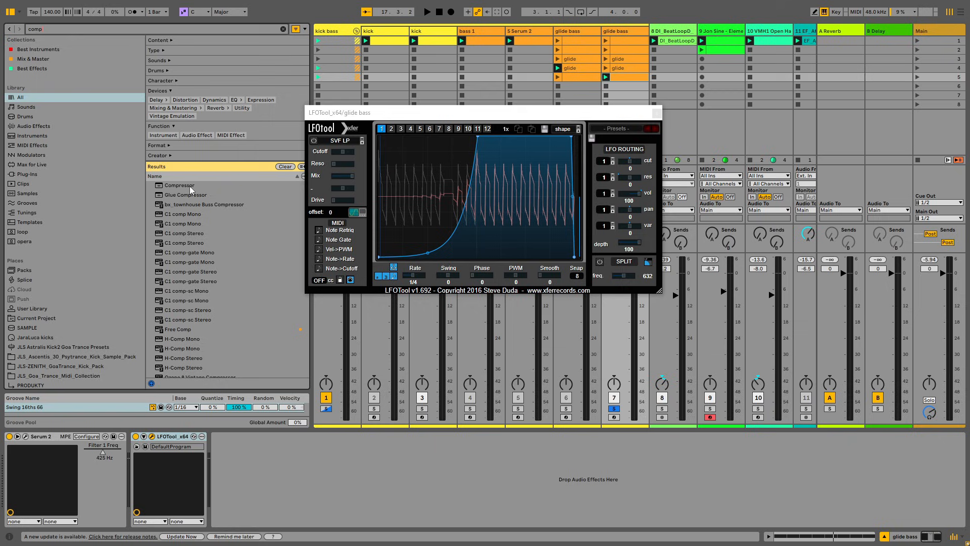
drag(190, 186, 133, 464)
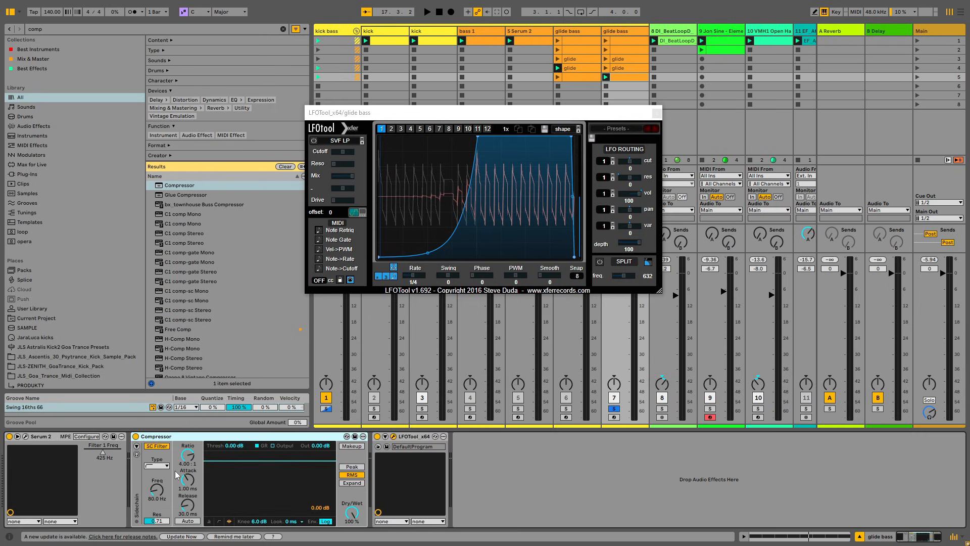
Step: Set the Compressor's attack to 0.01 ms and enable external sidechain input from the second kick track
click(137, 446)
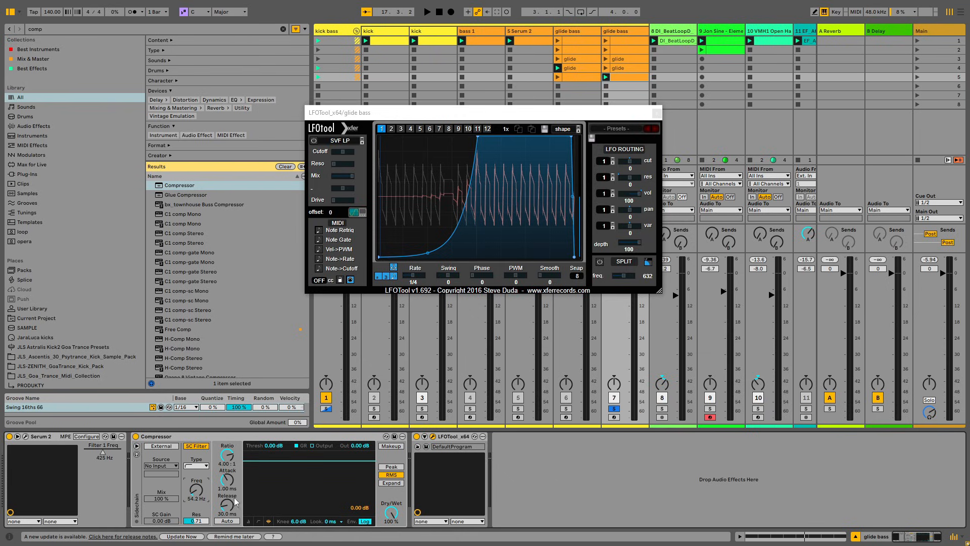
drag(227, 479, 228, 505)
click(162, 447)
click(162, 466)
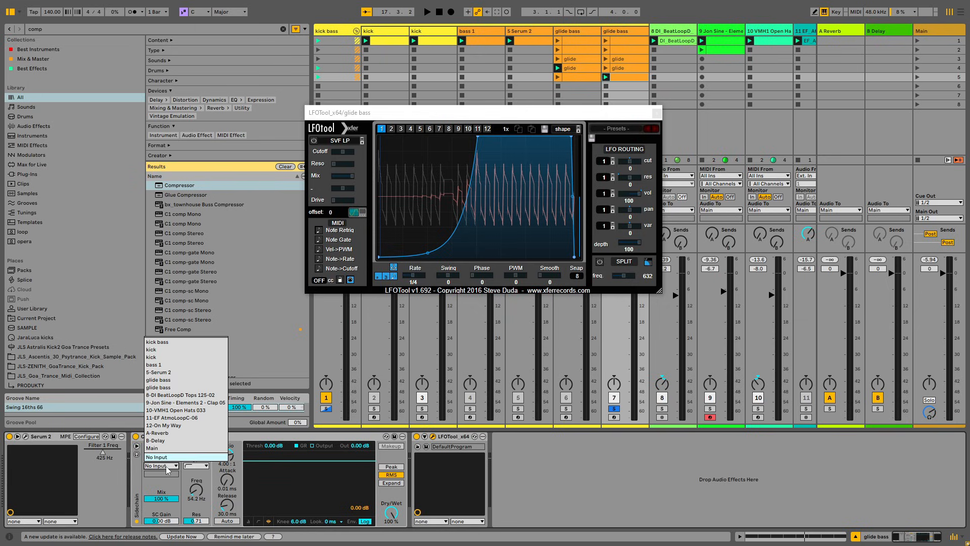
click(171, 362)
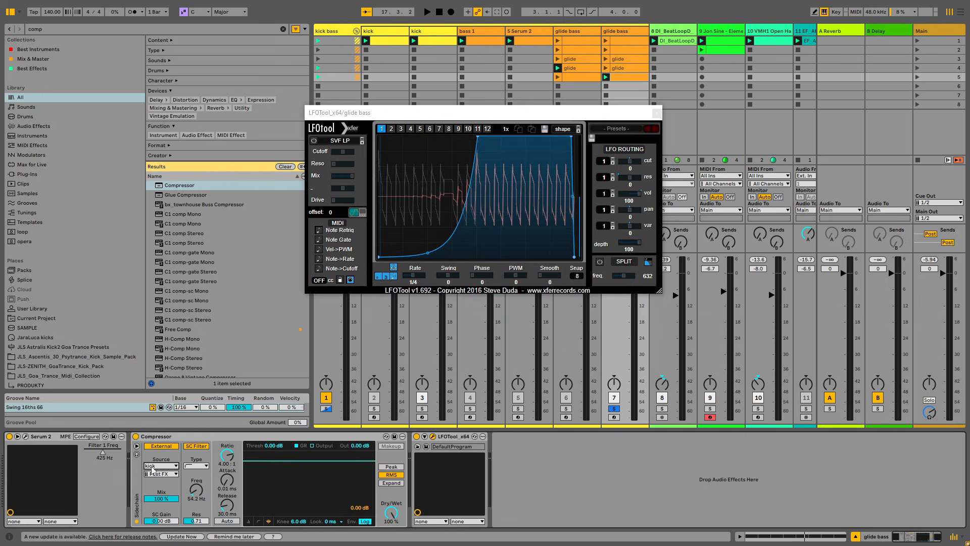
click(163, 465)
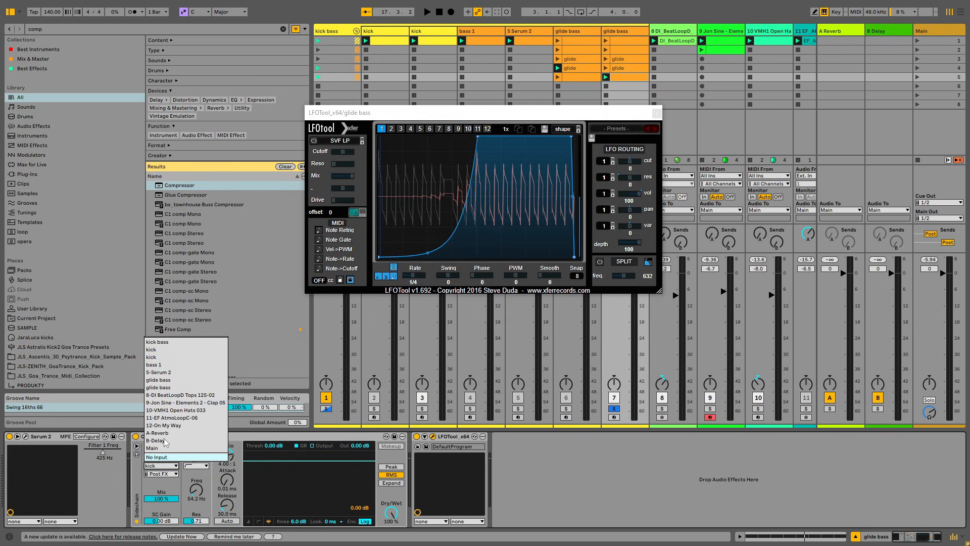
click(161, 357)
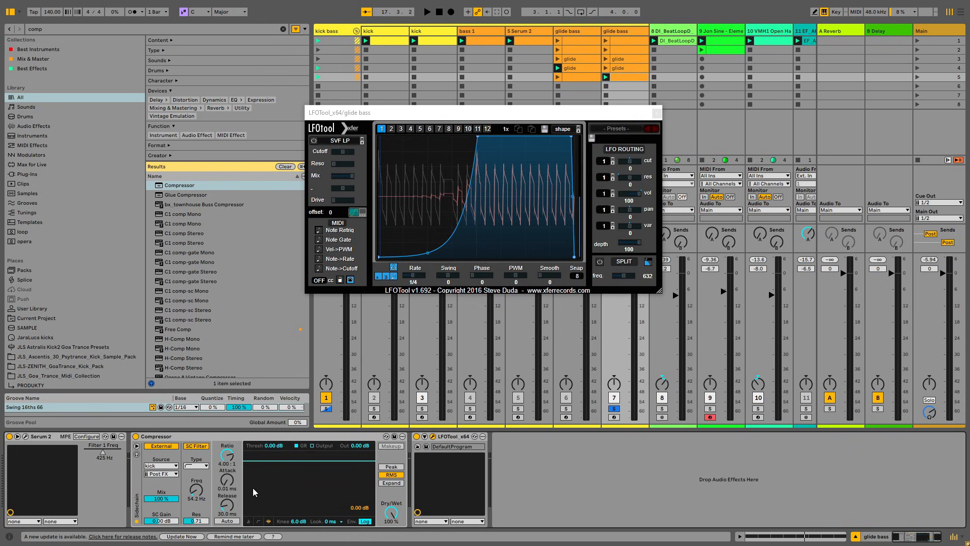
Step: Lower the Compressor's threshold to -18.2 dB and play the bass to check the ducking
key(space)
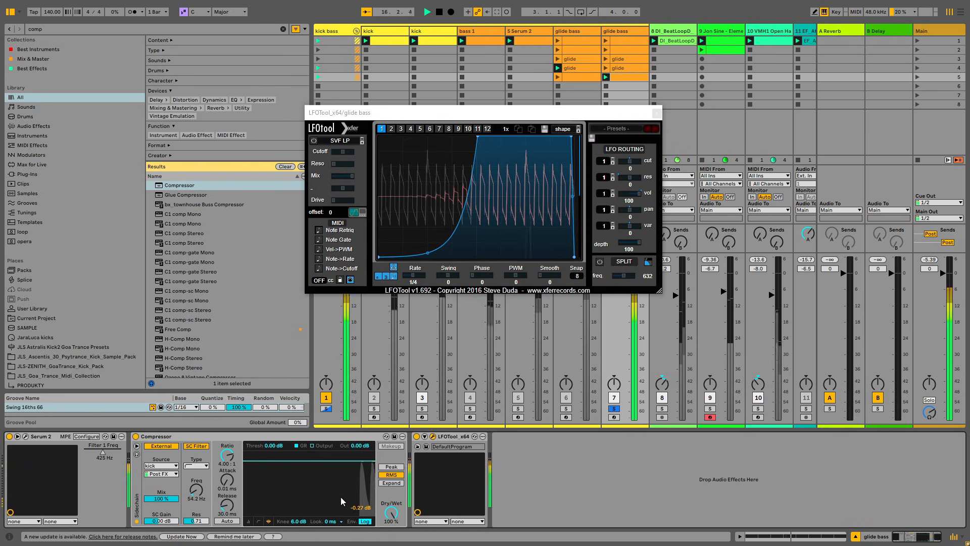
key(space)
drag(357, 461, 356, 490)
key(space)
key(space)
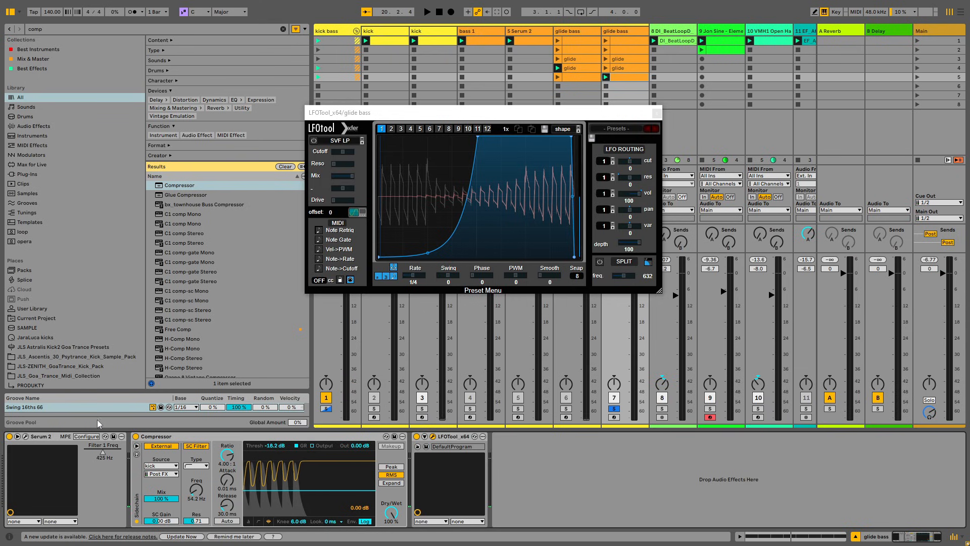
Step: In Serum 2, set Env 1's decay to 1/4 and lower its sustain
click(25, 436)
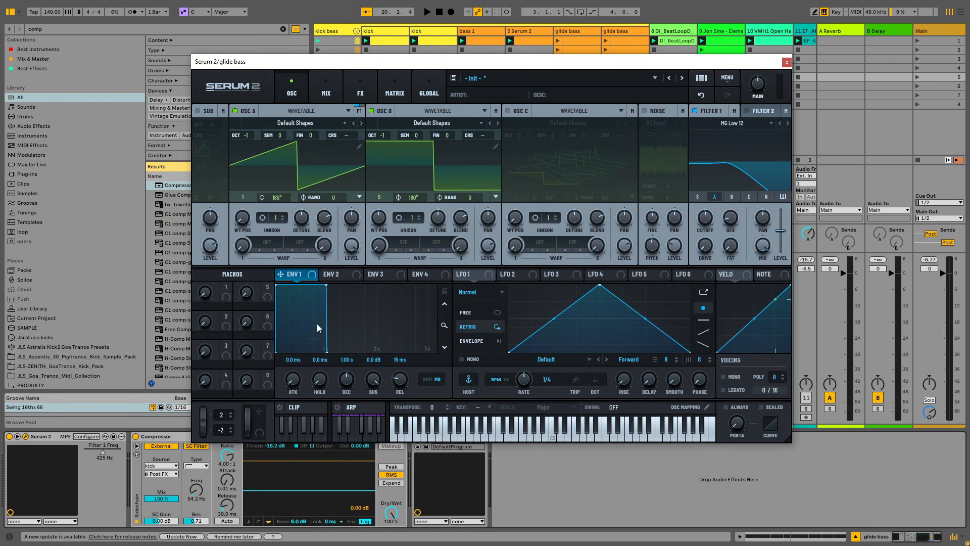
drag(294, 382, 299, 421)
double_click(347, 359)
text(1/4)
key(Return)
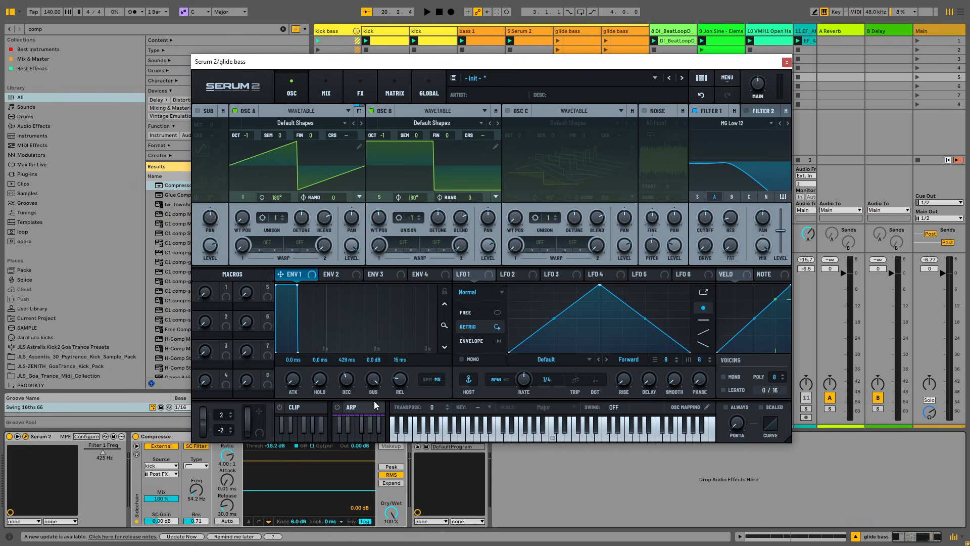
drag(372, 359, 381, 411)
Step: Set Env 2's decay to 429 ms and its sustain to 60%, and play the bass
click(350, 275)
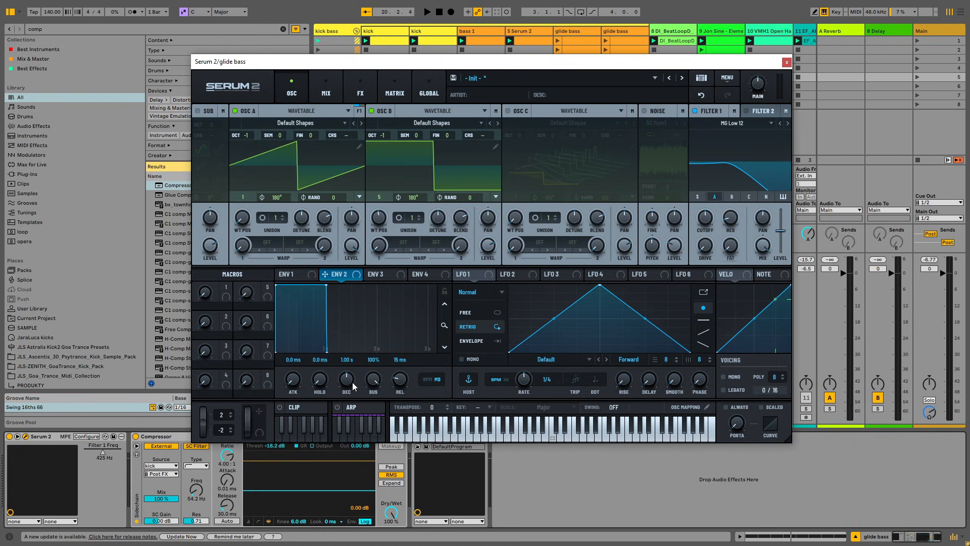
double_click(348, 359)
key(Return)
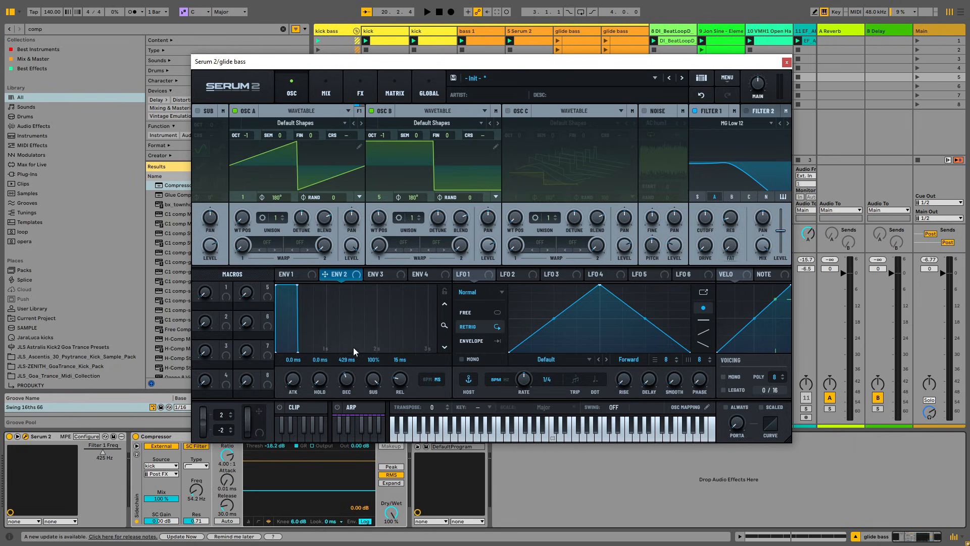
drag(380, 378, 385, 411)
key(space)
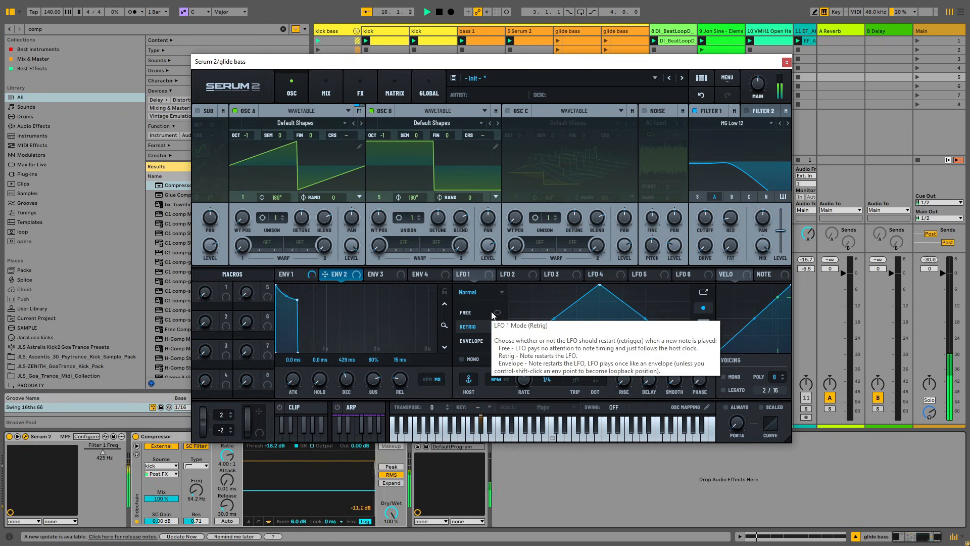
key(space)
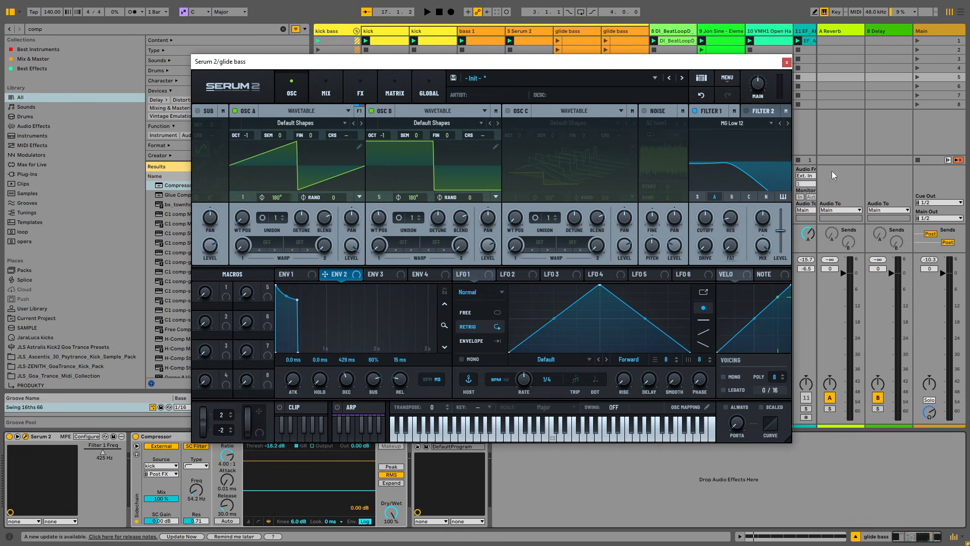
Step: Raise Filter 1's drive and fat amounts, and route oscillator B through Filter 1
drag(714, 253, 708, 213)
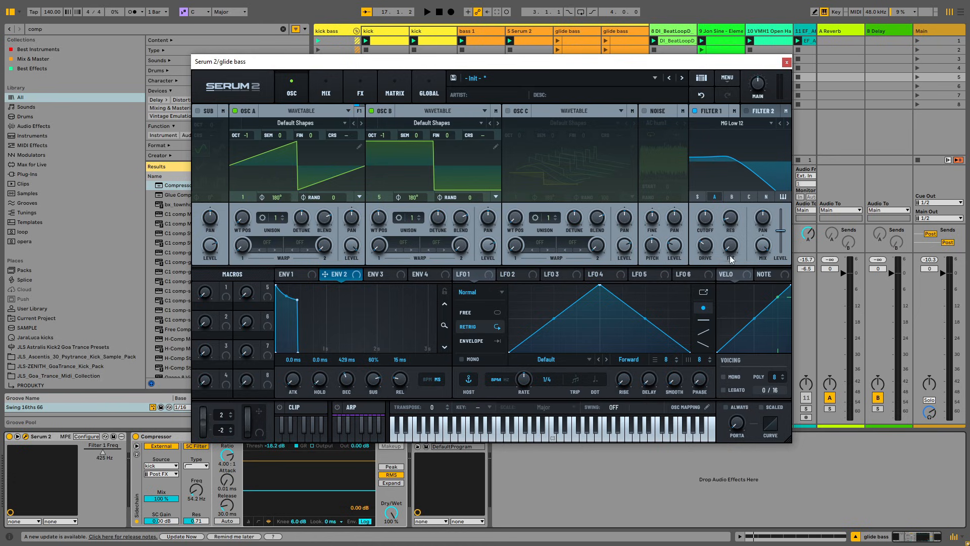
drag(731, 259, 729, 185)
mouse_move(760, 86)
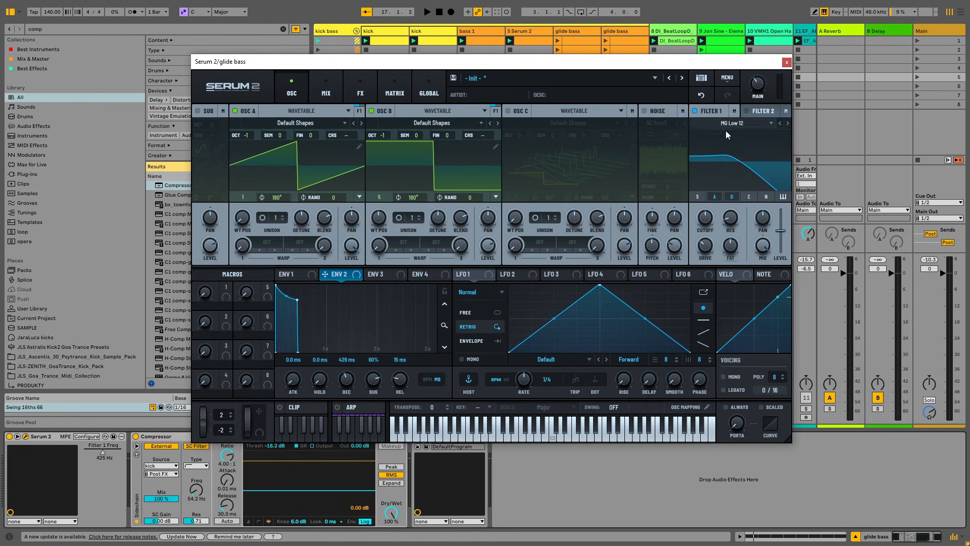
Step: Lower Filter 1's cutoff to 75 Hz and set the Compressor's threshold to -15.1 dB during playback
mouse_move(705, 217)
mouse_down()
mouse_move(707, 254)
mouse_move(715, 218)
mouse_up()
key(space)
drag(296, 491, 304, 485)
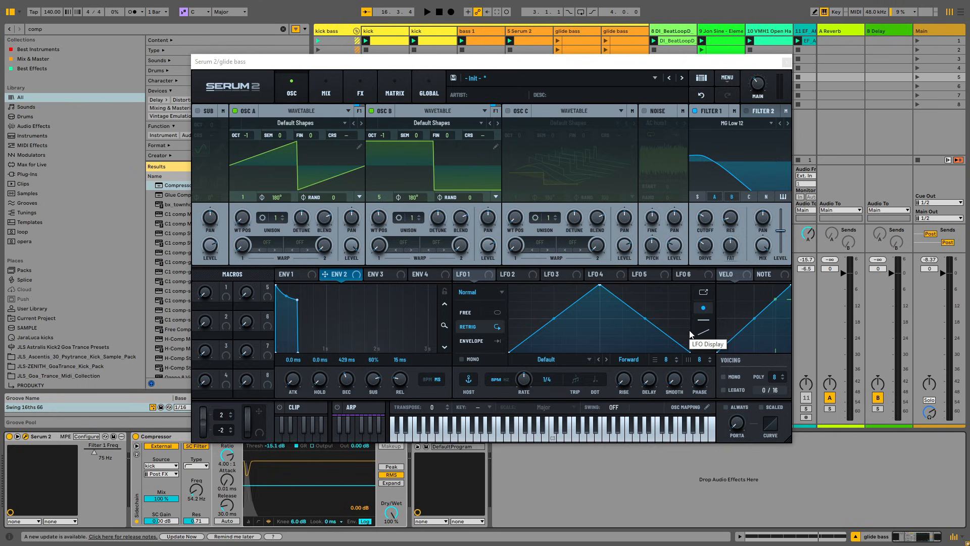
Step: Lower Filter 1's cutoff to 16 Hz, assign Env 2 to modulate it, and play the bass
drag(707, 212, 711, 239)
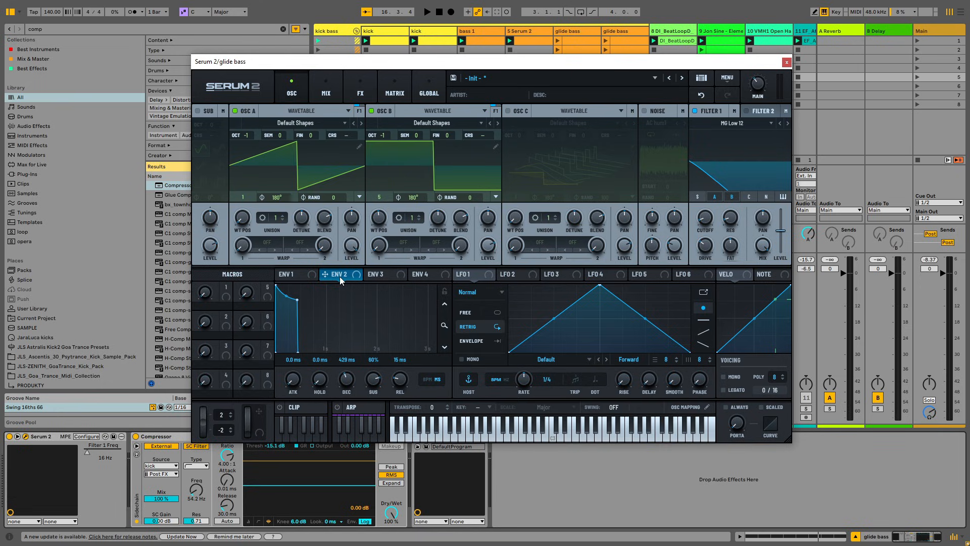
drag(337, 275, 702, 217)
mouse_move(700, 204)
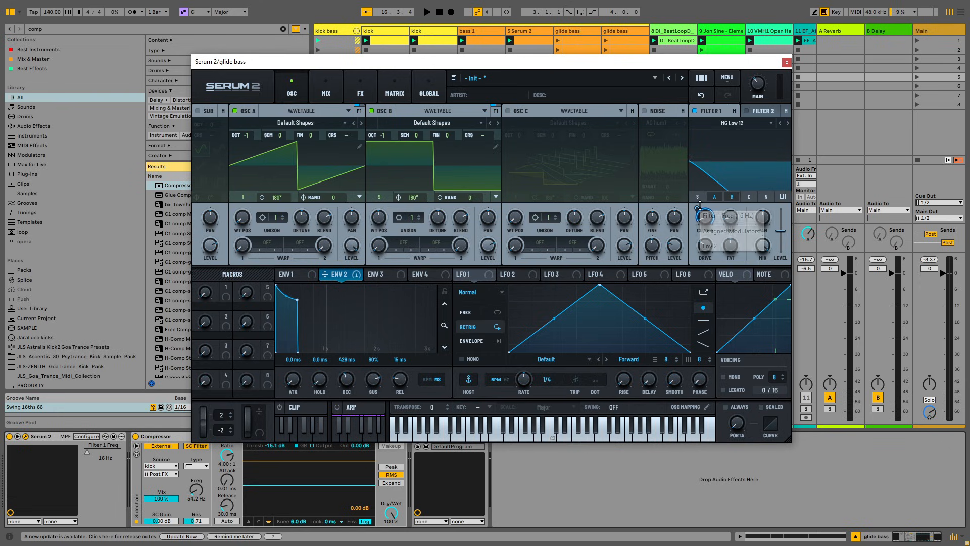
key(space)
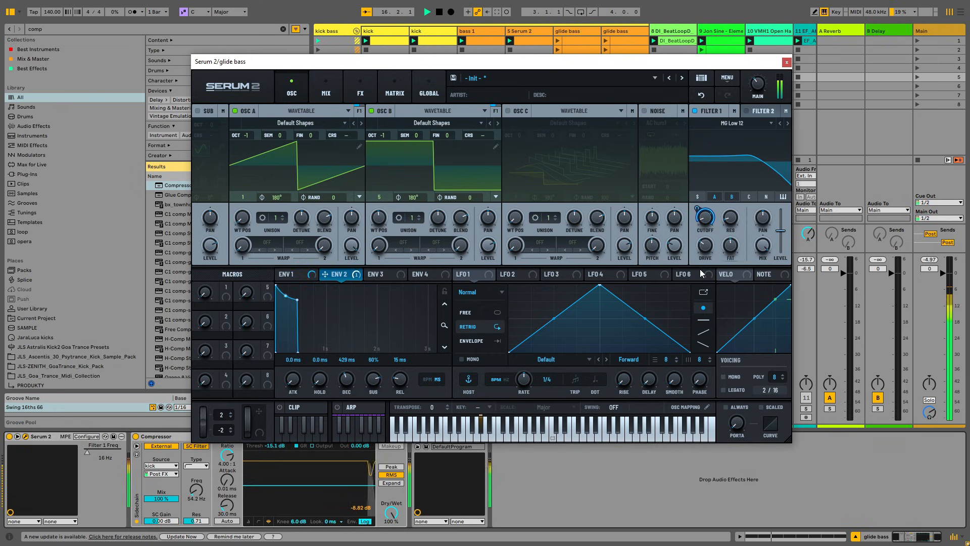
Step: Raise Filter 1's cutoff to 27 Hz and readjust Env 2's modulation depth on it while listening
mouse_move(701, 222)
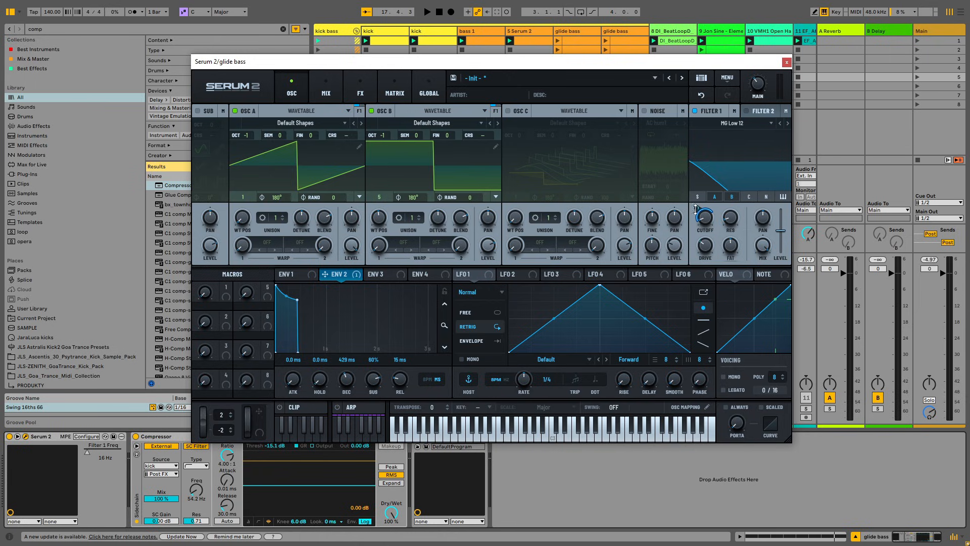
drag(698, 205, 697, 208)
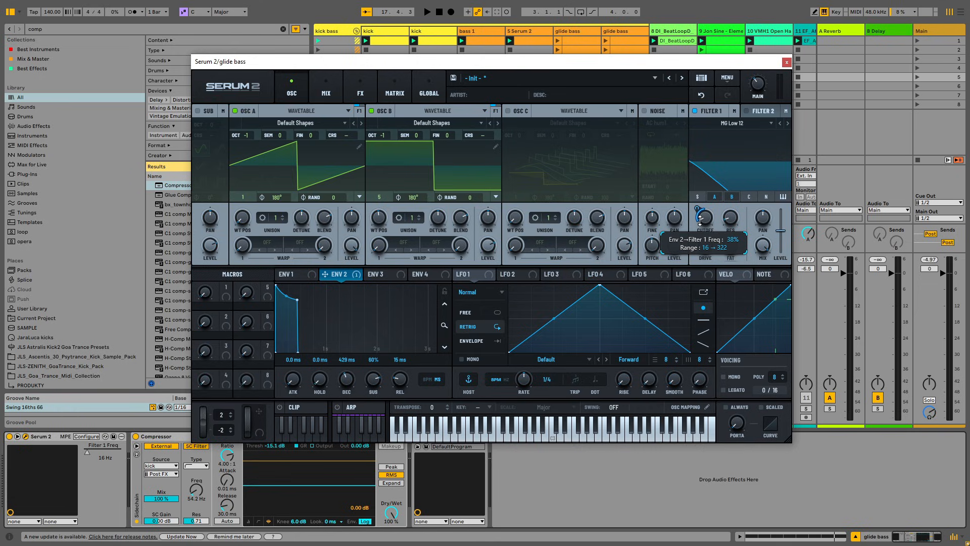
key(space)
drag(703, 220, 706, 217)
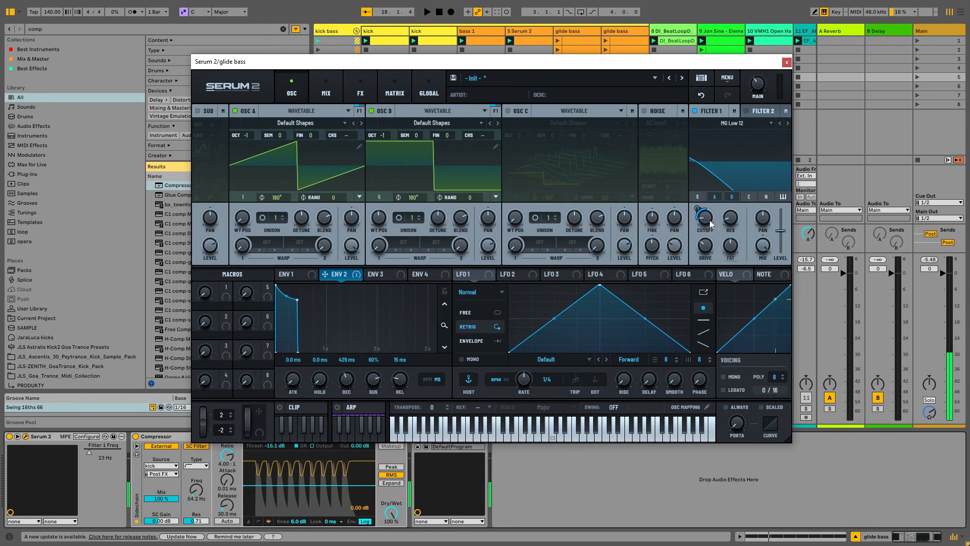
mouse_move(706, 220)
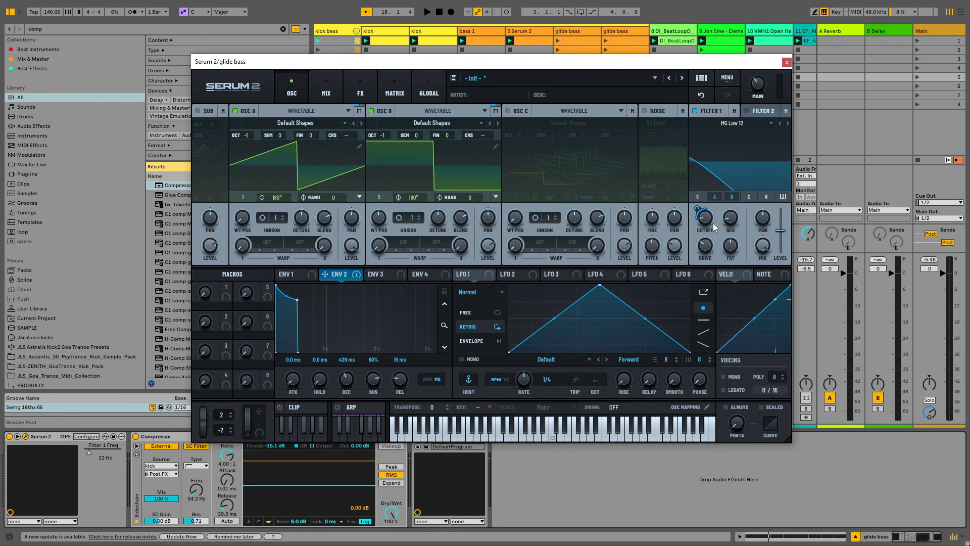
mouse_move(715, 228)
mouse_down()
mouse_move(716, 209)
mouse_move(715, 232)
mouse_up()
key(space)
drag(696, 207, 697, 201)
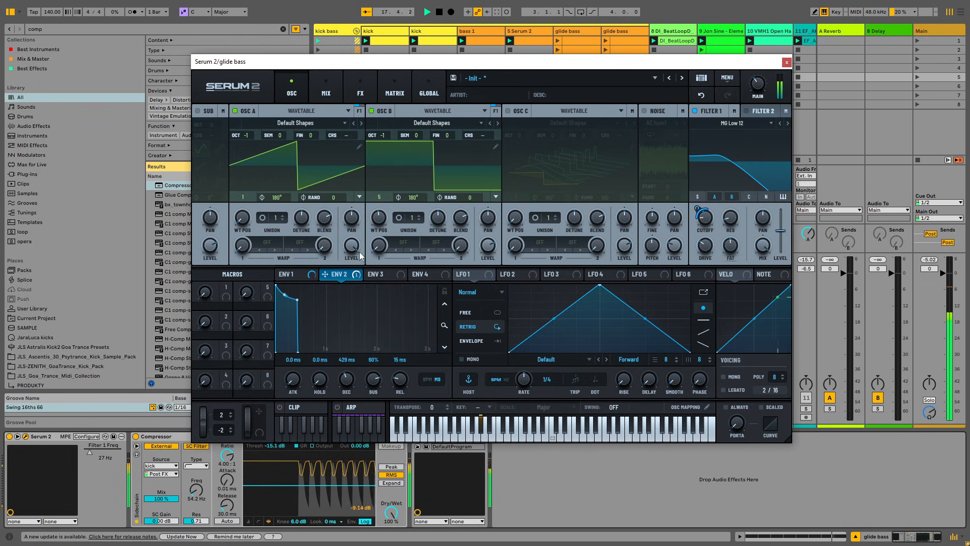
Step: Raise Filter 1's drive and rebalance its cutoff to 13 Hz with deeper Env 2 modulation during playback
mouse_move(707, 256)
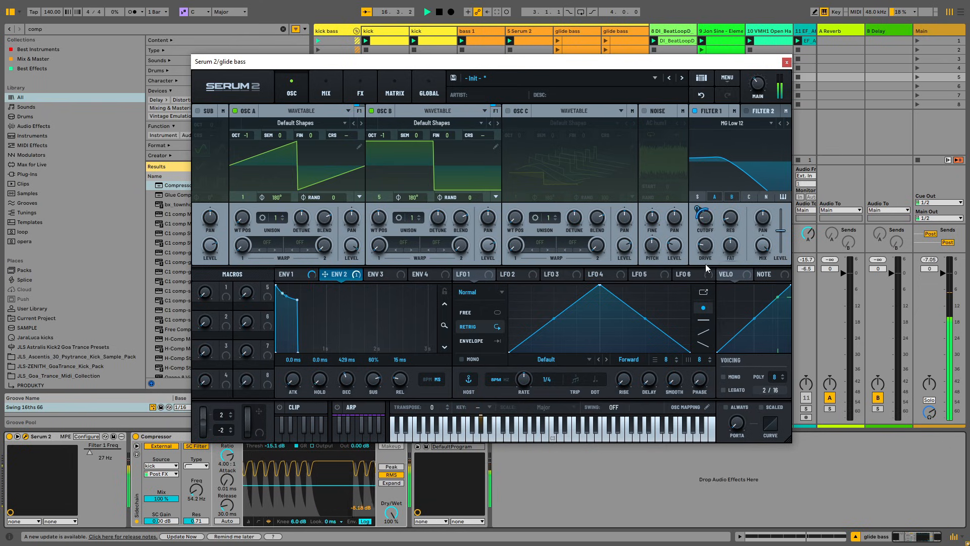
drag(709, 244, 709, 215)
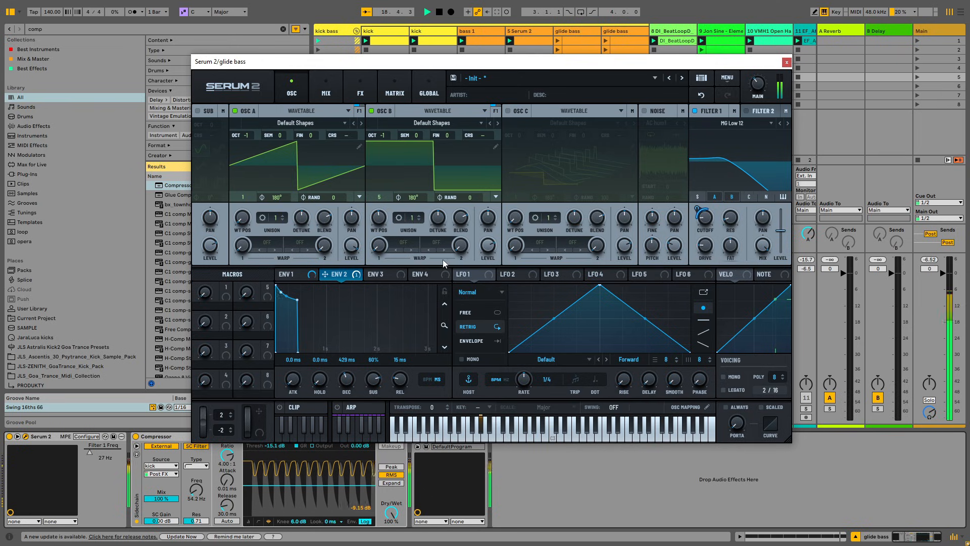
mouse_move(698, 208)
mouse_down()
mouse_move(698, 196)
mouse_move(706, 243)
mouse_move(703, 214)
mouse_up()
key(space)
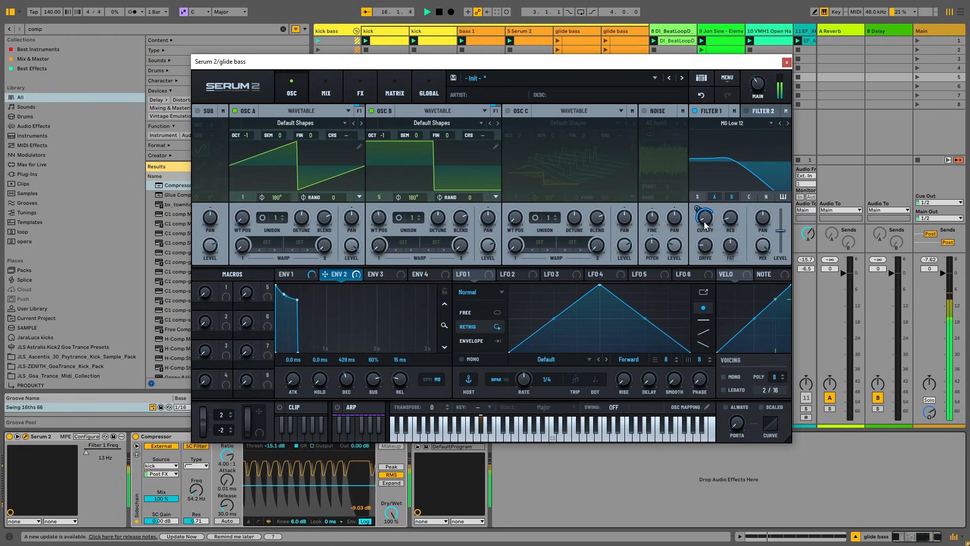
key(space)
Step: Close Serum 2, play the bass with the active kick track soloed alongside, and reselect the glide bass track
mouse_move(700, 207)
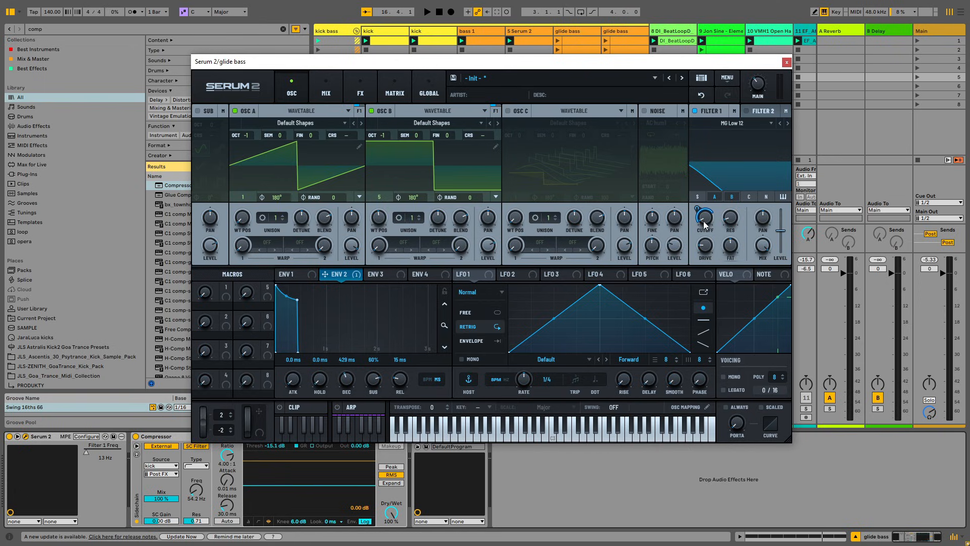
click(787, 61)
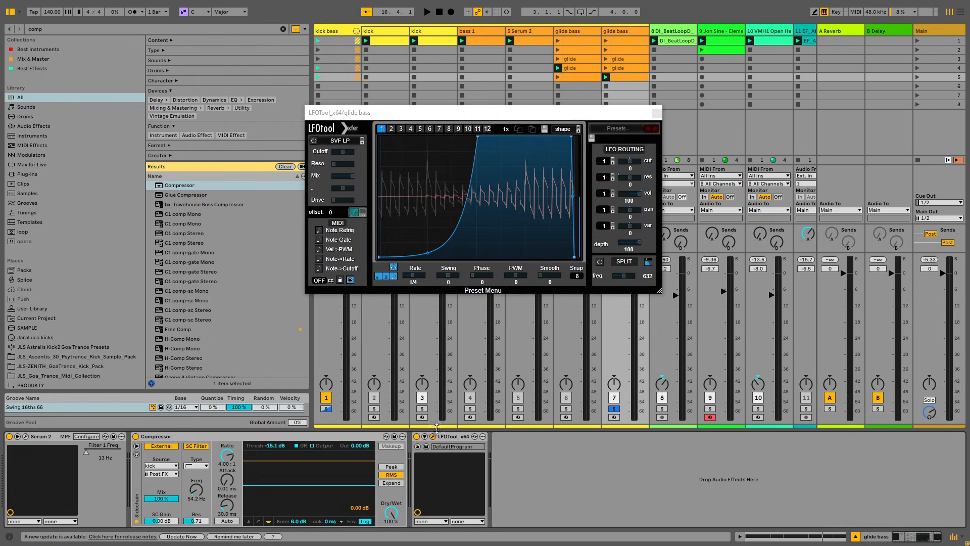
click(422, 410)
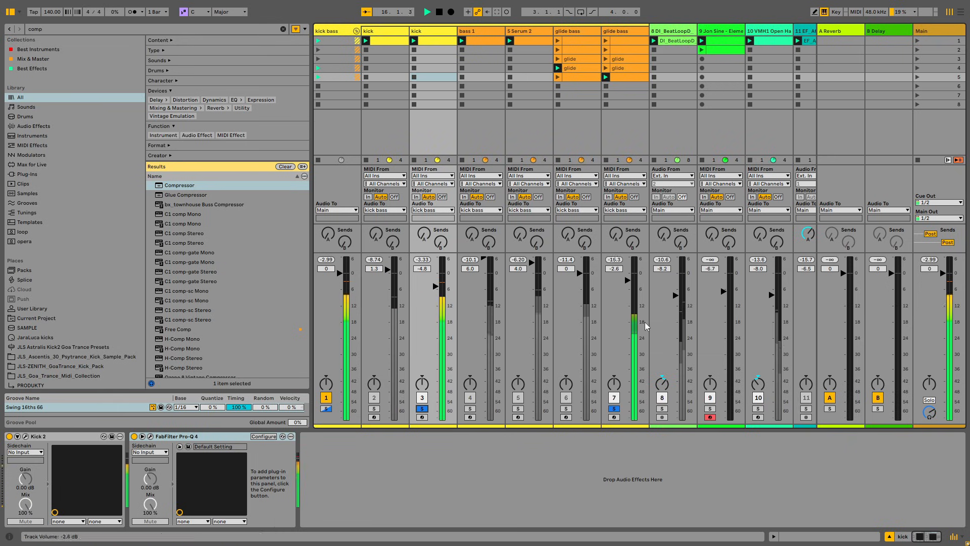
click(613, 157)
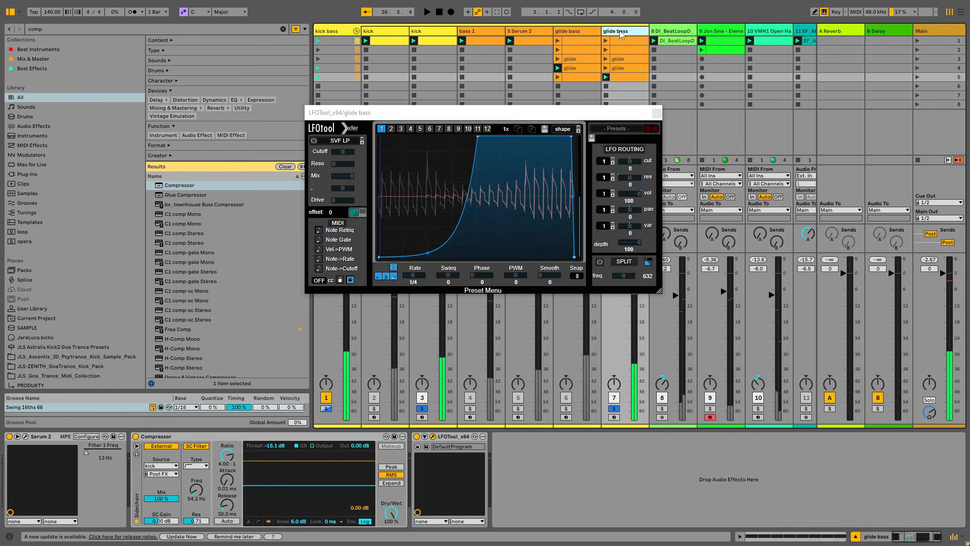
Step: Try LFOTool ahead of the Compressor, and return it to the end of the device chain
drag(433, 441, 152, 468)
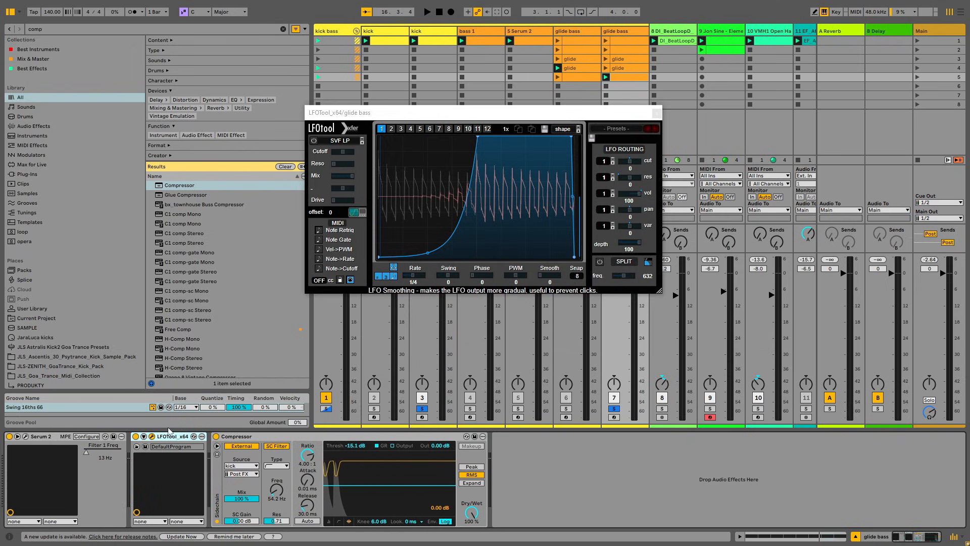
drag(172, 436, 505, 462)
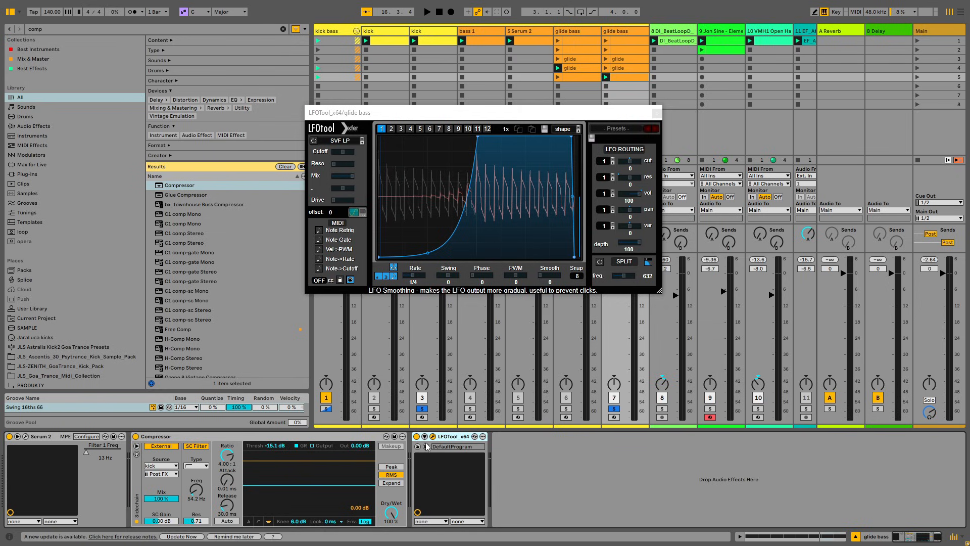
Step: Move LFOTool ahead of the Compressor, close its window, and set the glide bass track volume to -0.9 dB while listening
key(space)
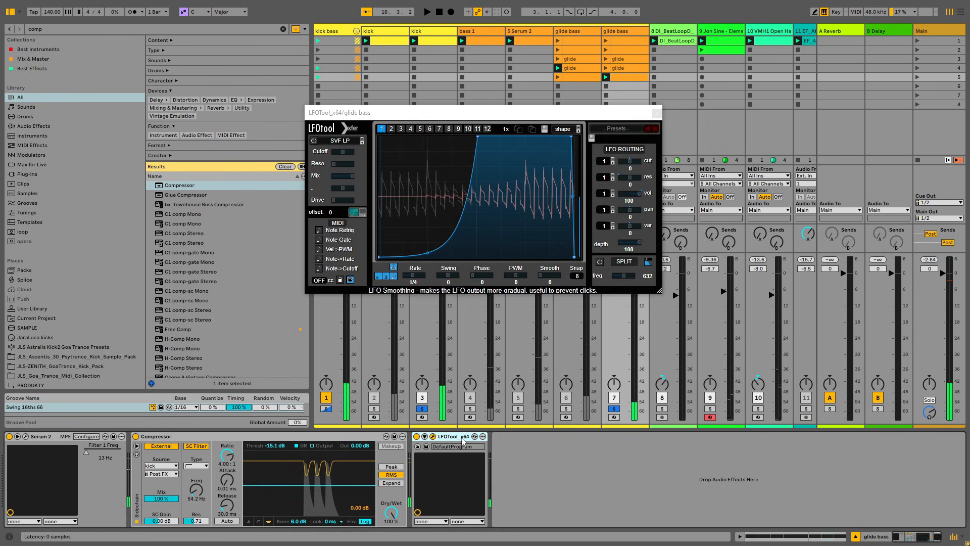
mouse_move(453, 437)
mouse_down()
mouse_move(129, 484)
mouse_move(138, 471)
mouse_up()
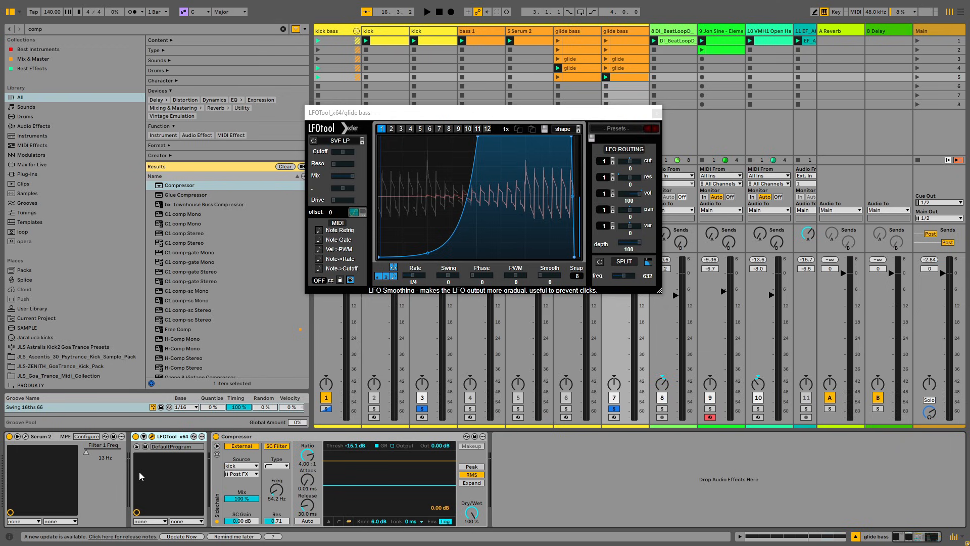
key(space)
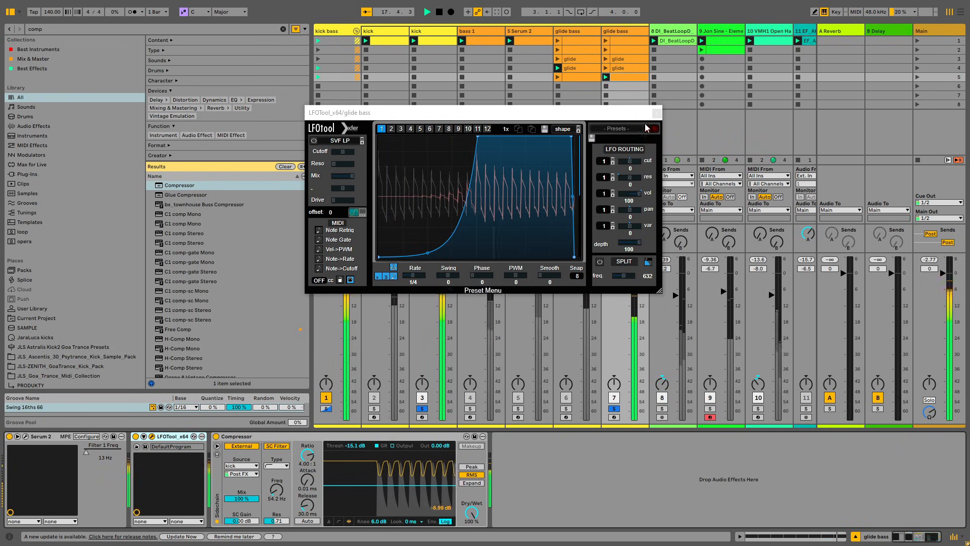
click(655, 113)
drag(628, 279, 627, 275)
key(space)
Step: Open Serum 2 on the glide bass, lower oscillator B's level to 0%, and play the result
click(26, 437)
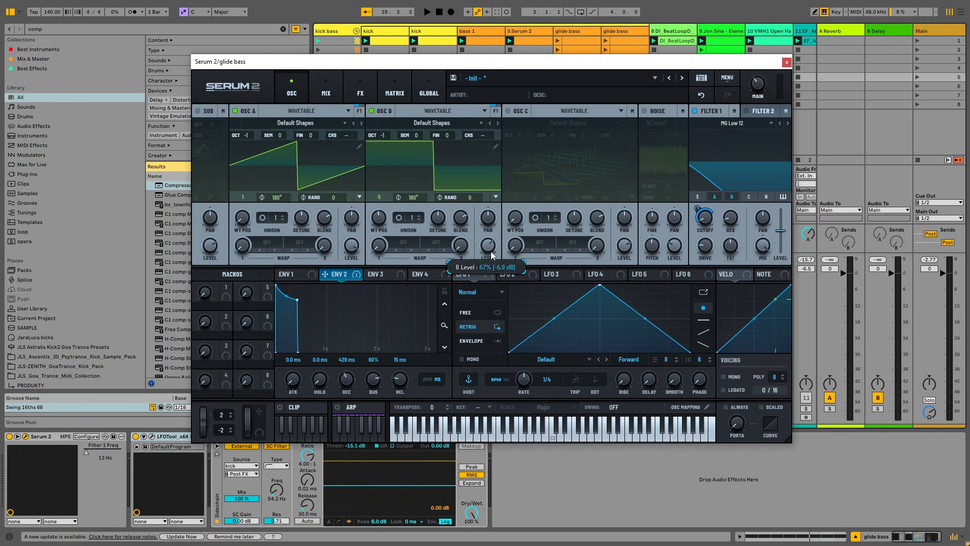
drag(490, 258, 504, 342)
key(space)
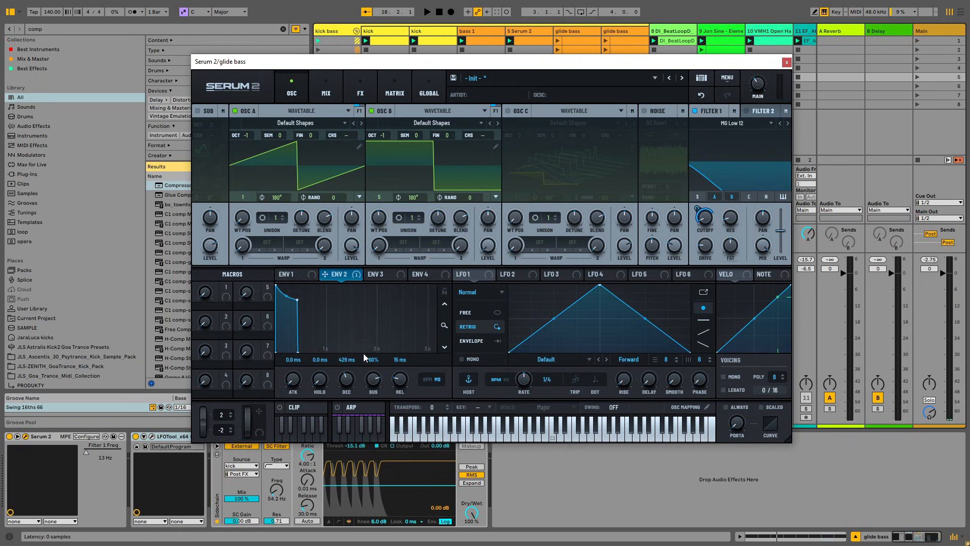
Step: Set Env 2's sustain to 43% and Env 1's sustain to -7.5 dB, and compare both envelopes while auditioning the bass
drag(374, 380, 378, 395)
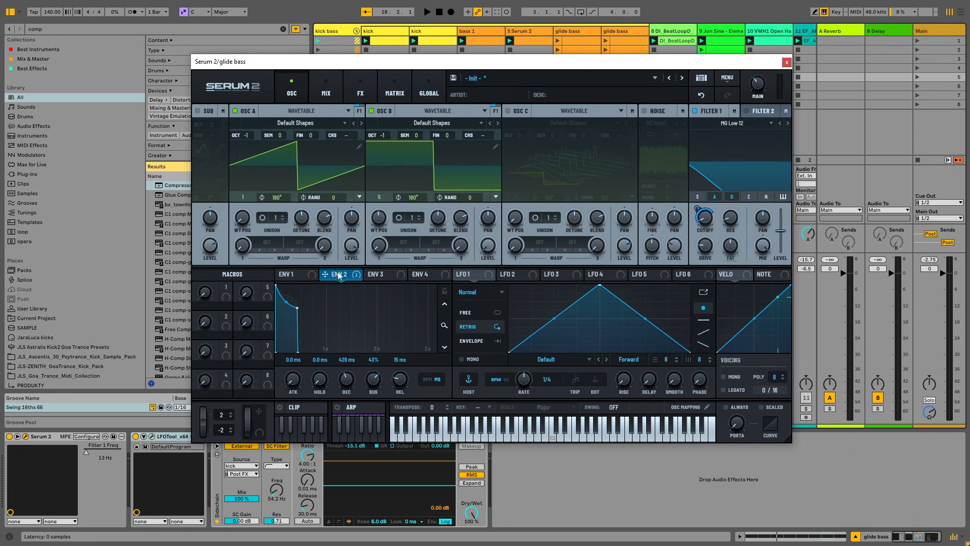
click(296, 275)
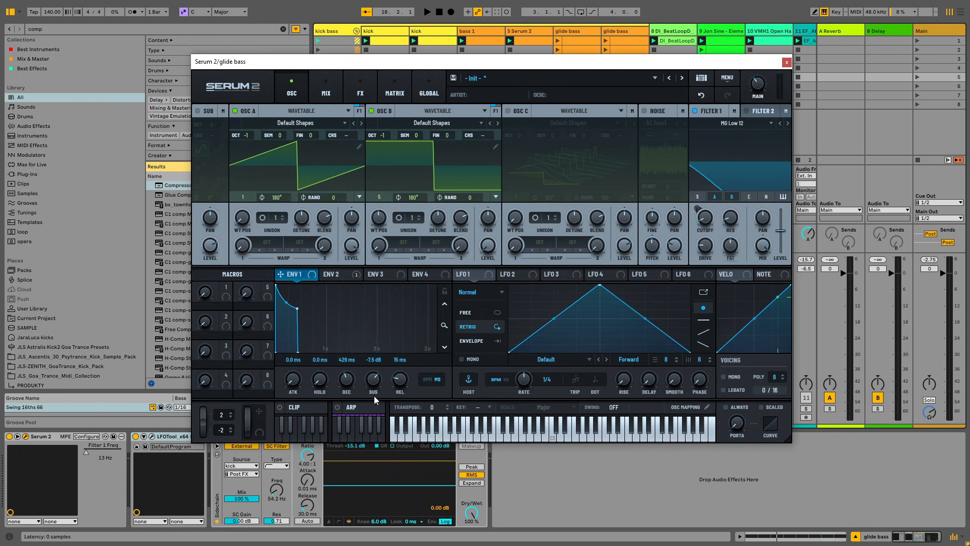
key(space)
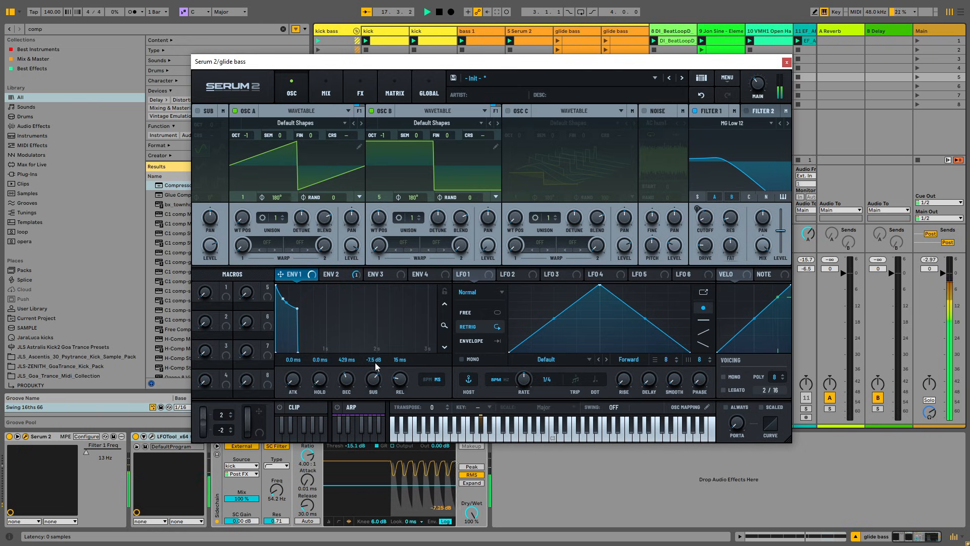
key(space)
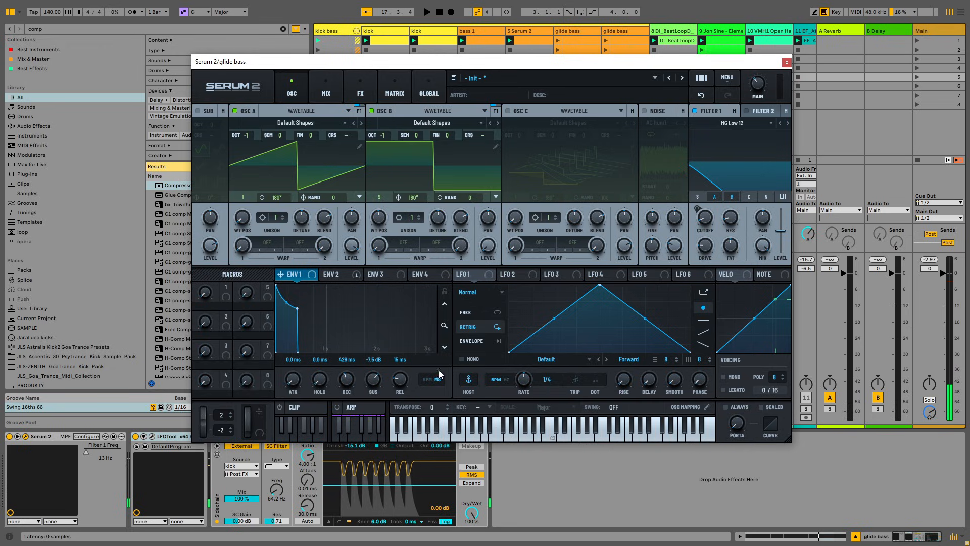
click(335, 274)
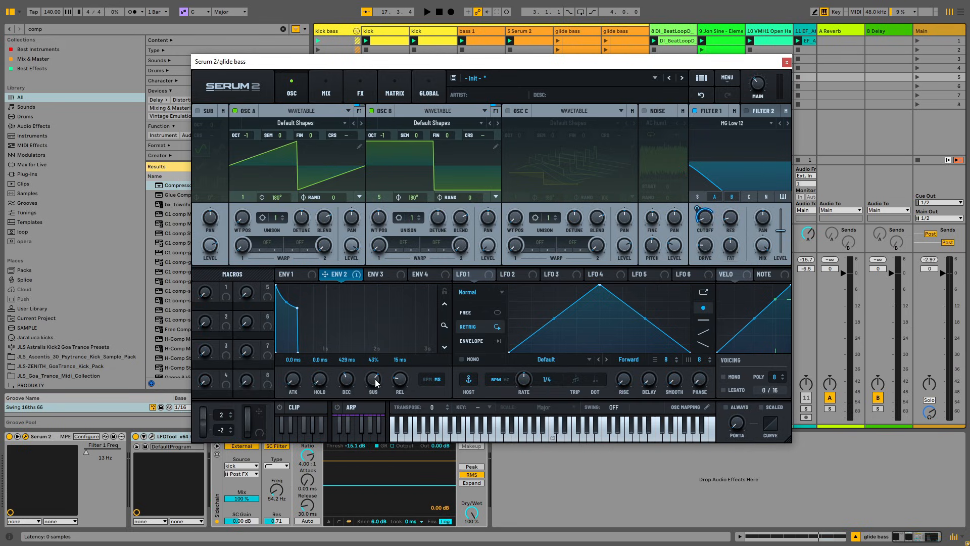
click(298, 274)
key(space)
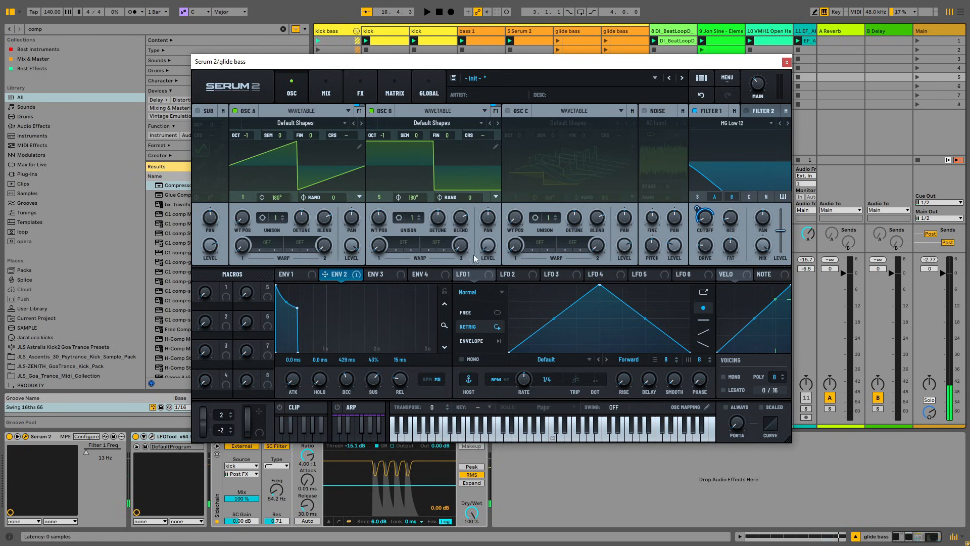
Step: Raise oscillator B's level again and audition the bass with both oscillators
mouse_move(489, 252)
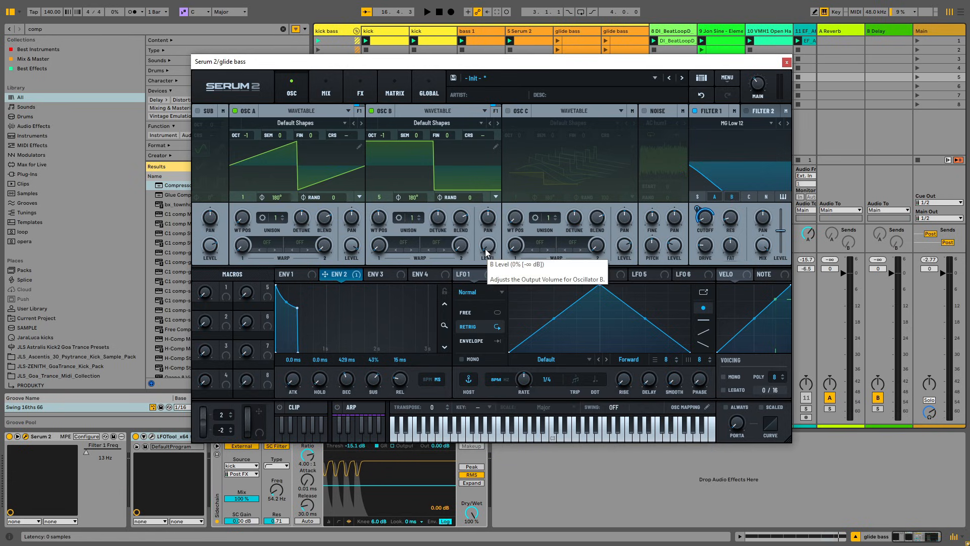
drag(489, 254, 496, 183)
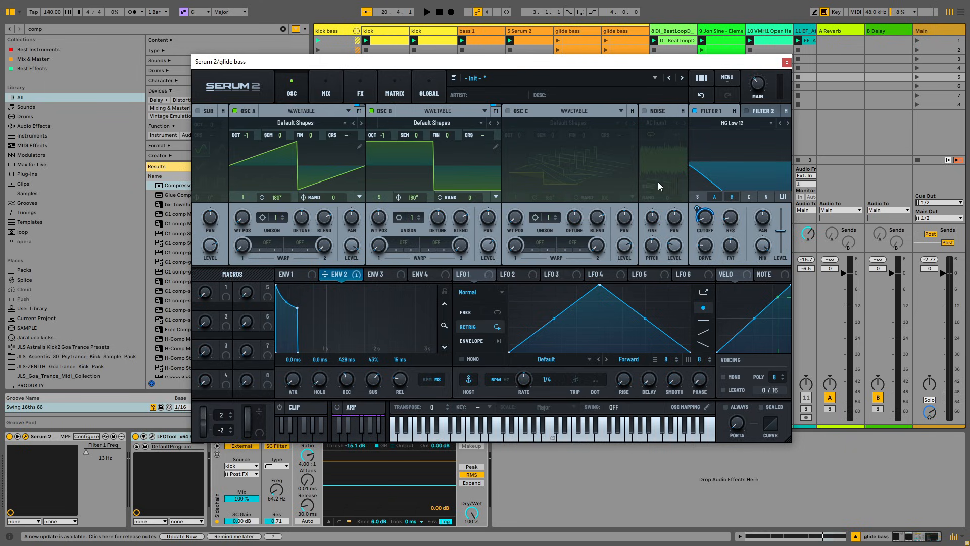
mouse_move(703, 216)
key(space)
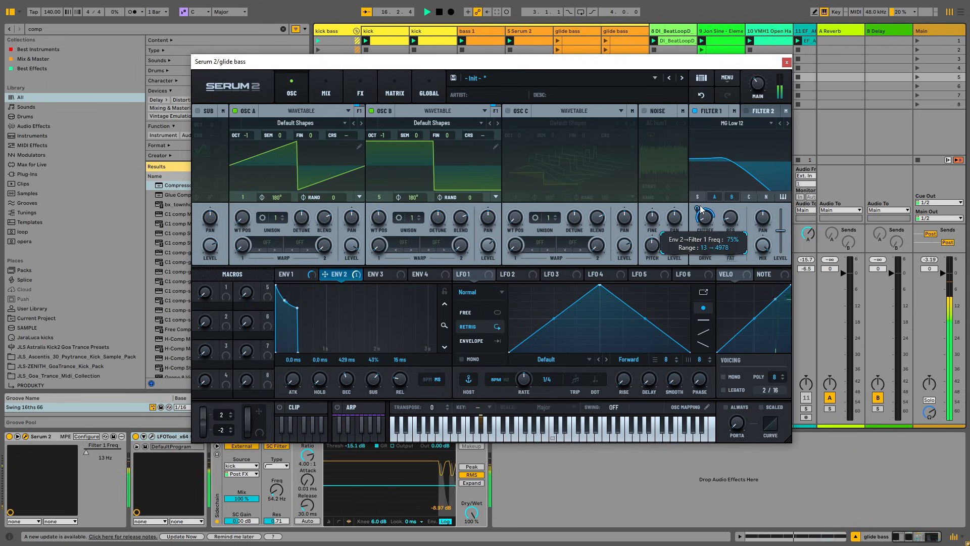
key(space)
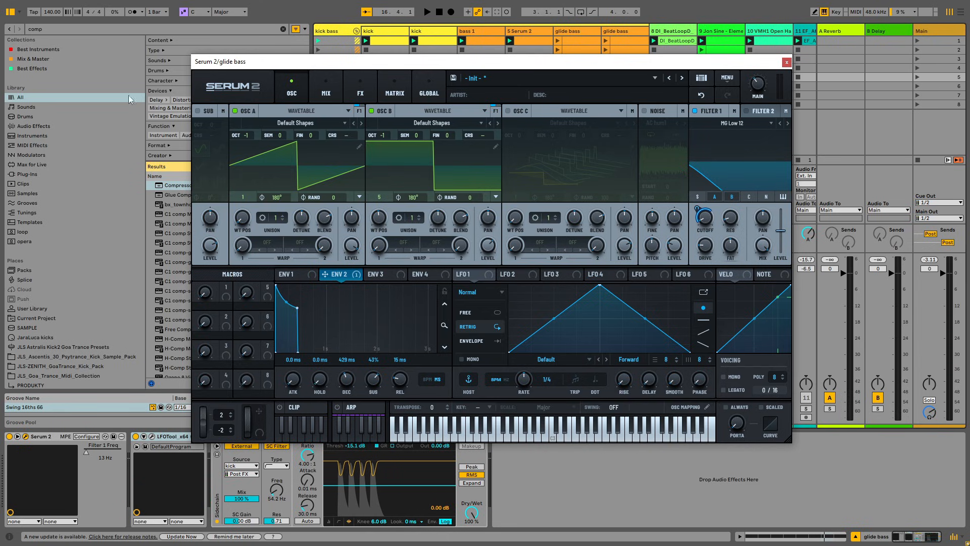
click(568, 501)
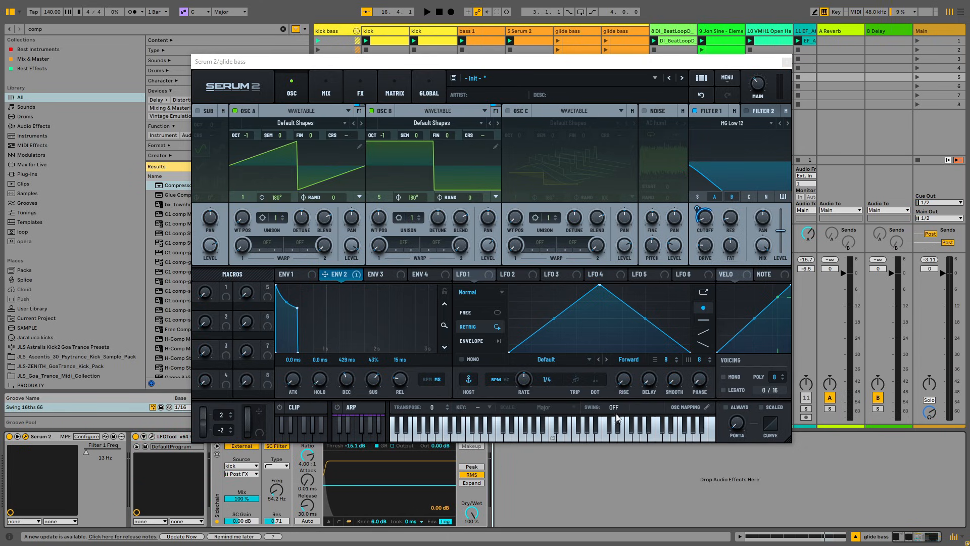
Step: Add a Filter effect to Serum 2's main effects chain and set its MG Low 6 cutoff to 1886 Hz
click(357, 92)
click(303, 128)
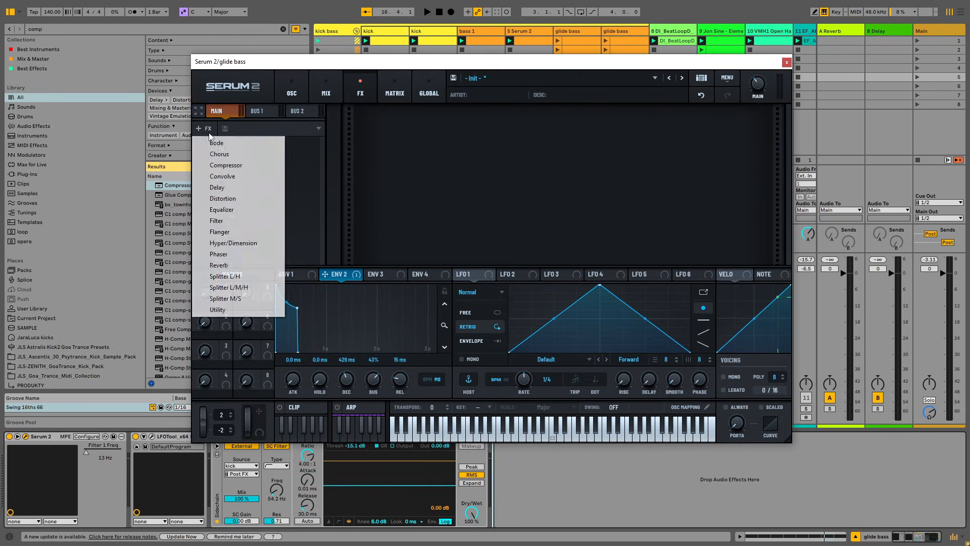
click(232, 221)
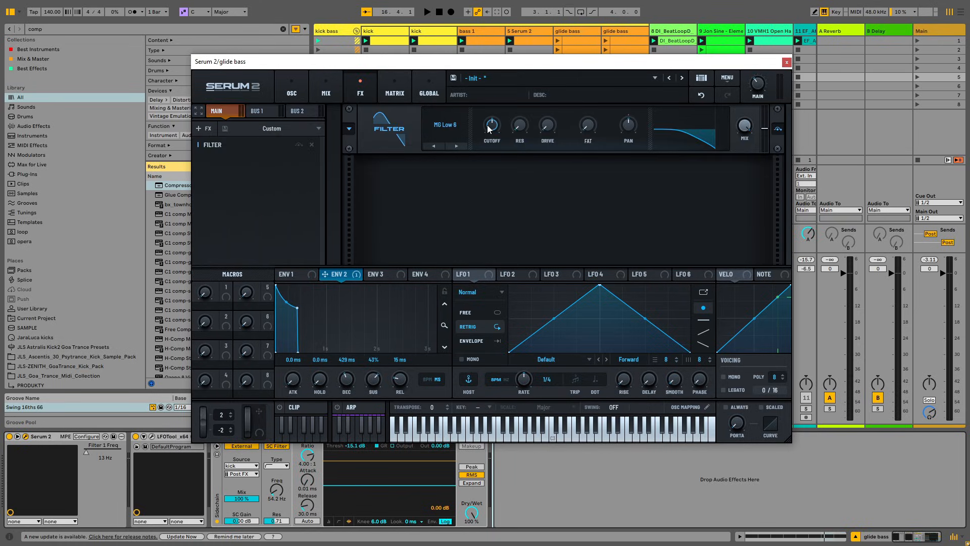
drag(488, 129, 504, 140)
key(space)
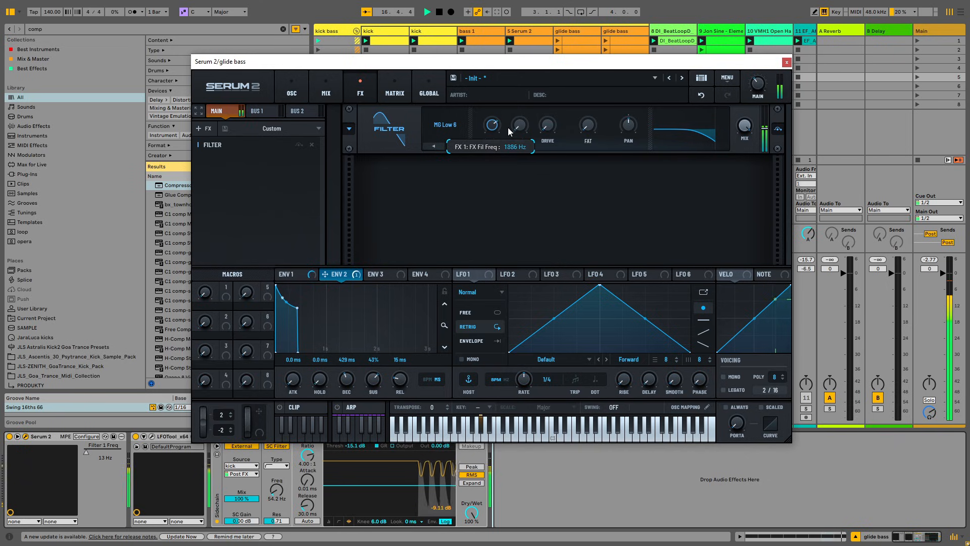
Step: Close Serum 2, raise the glide bass track volume to 0.4 dB, and play the full mix without any soloed tracks
click(786, 62)
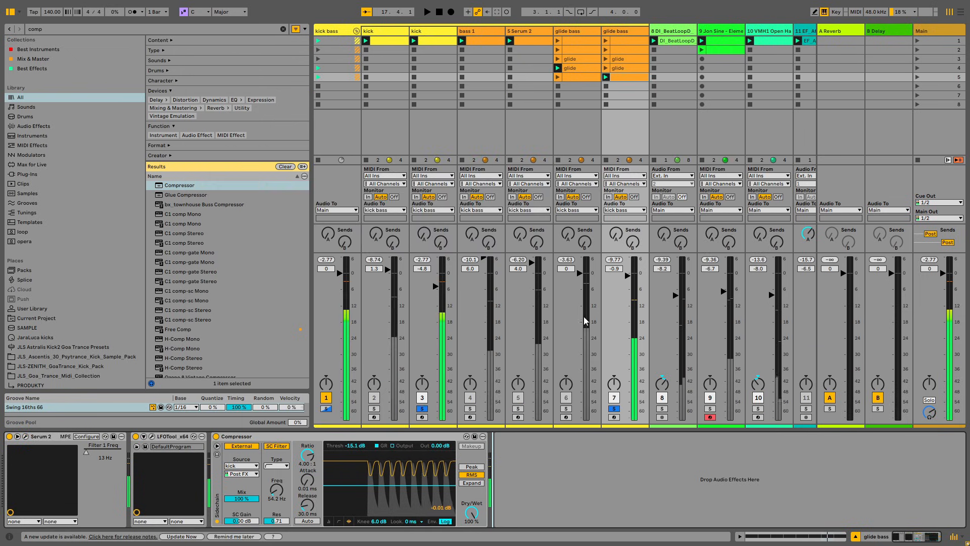
drag(628, 276, 628, 272)
click(614, 408)
key(space)
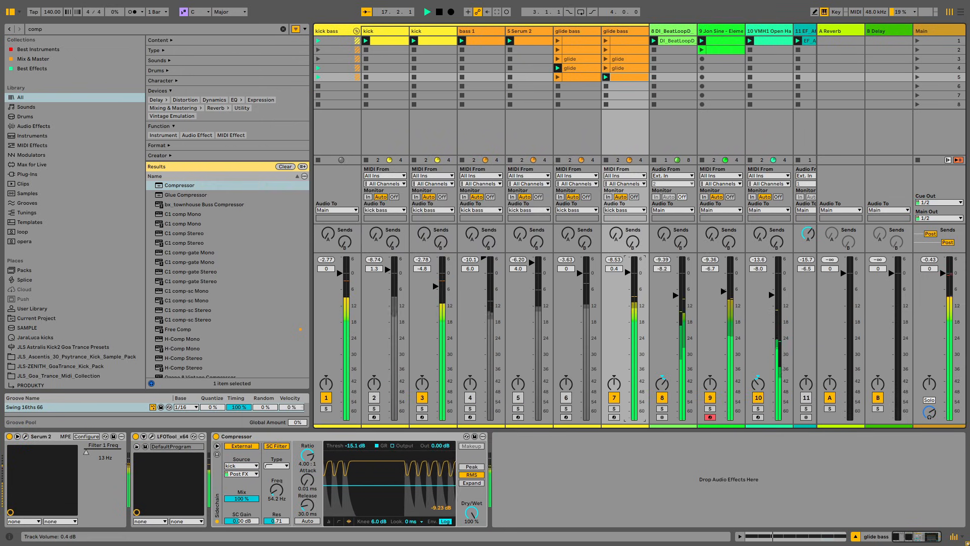
Step: Reopen Serum 2 and compare the mix with its Filter effect bypassed and re-enabled
click(26, 435)
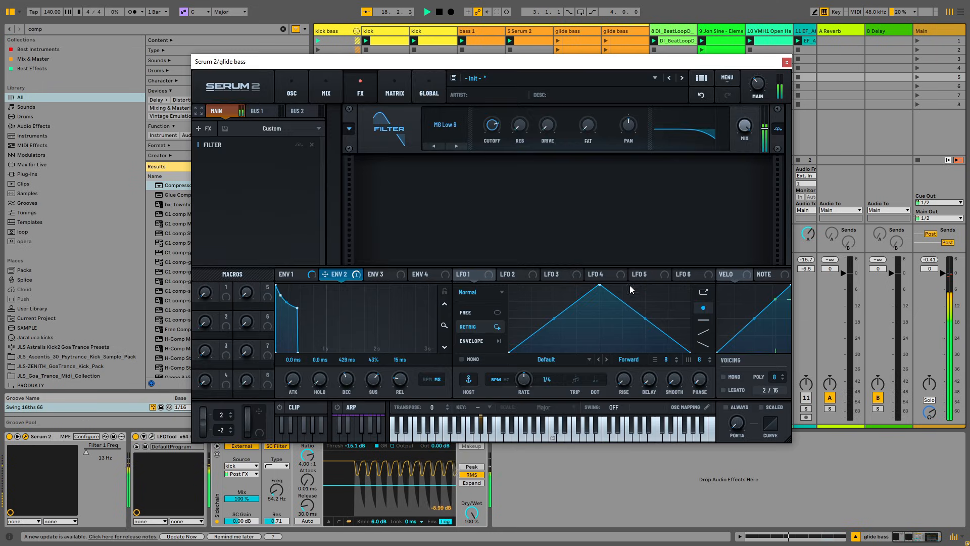
key(space)
click(778, 130)
key(space)
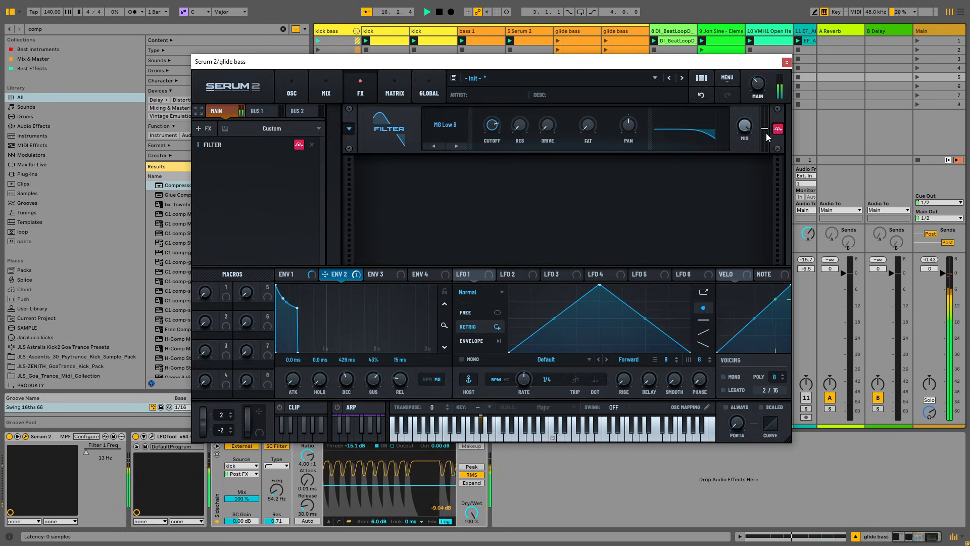
click(778, 130)
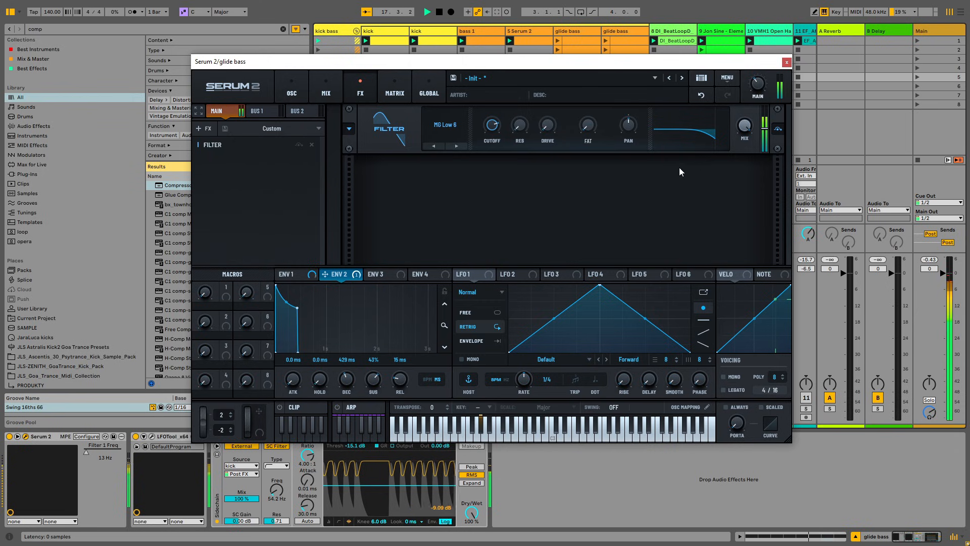
Step: Return Serum 2 to its oscillators, close it, and examine the notes of the glide clips in scenes 4 and 3
click(293, 91)
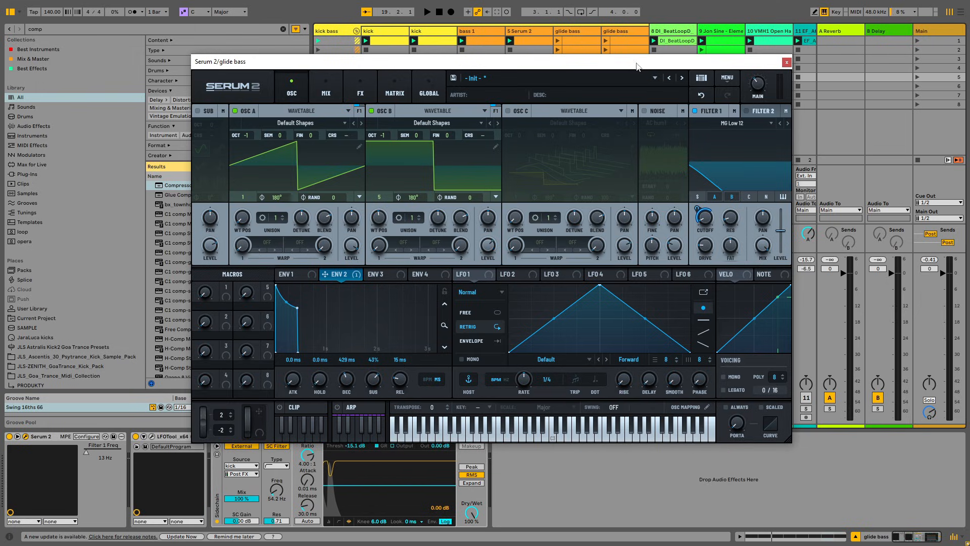
drag(636, 65, 630, 142)
double_click(621, 70)
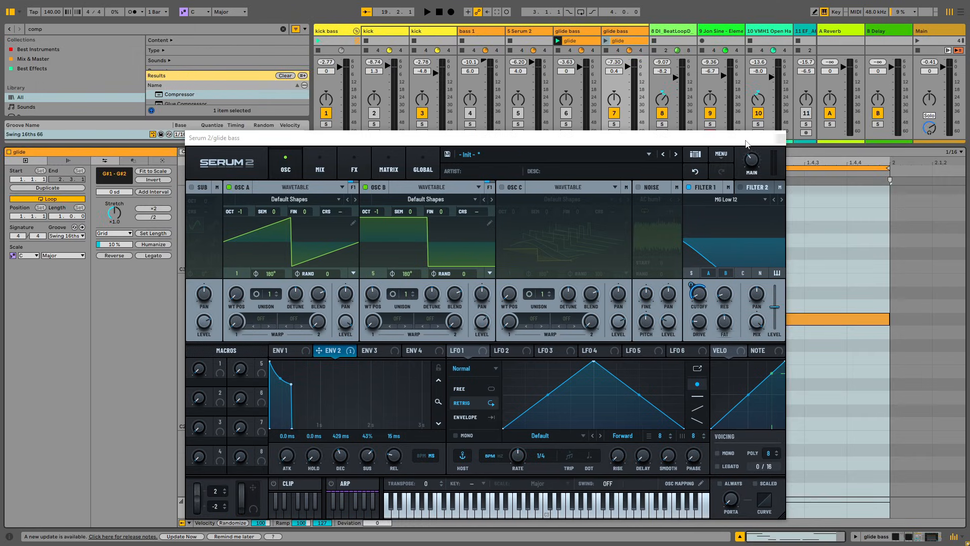
click(779, 139)
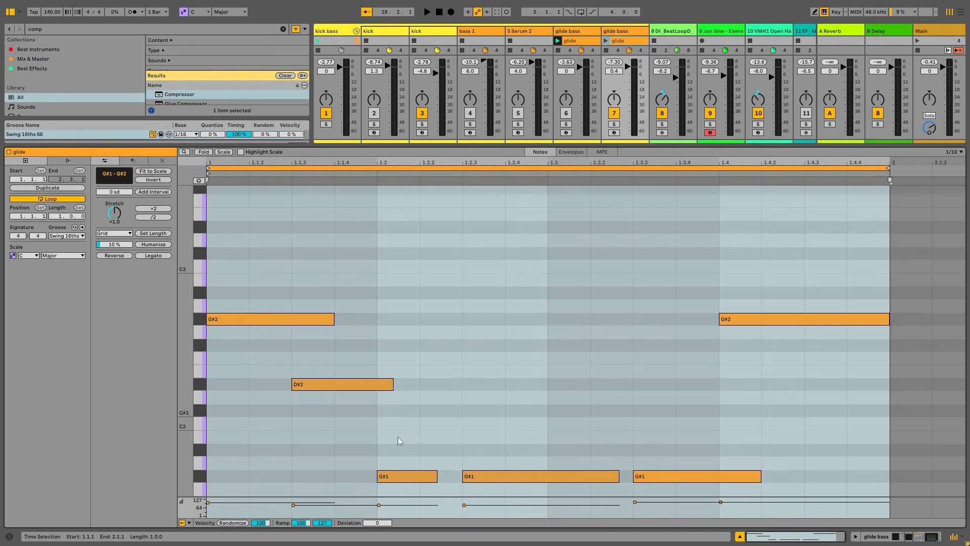
double_click(617, 41)
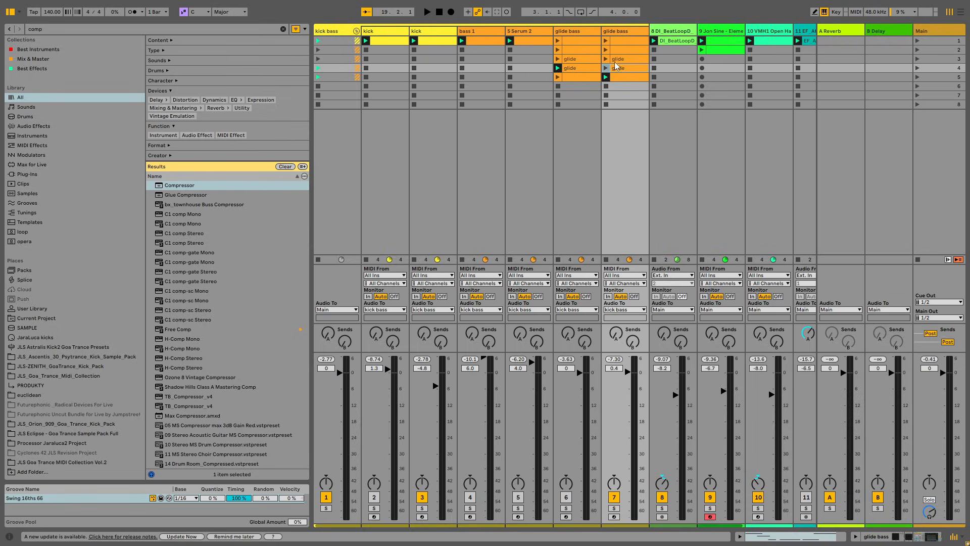
double_click(616, 61)
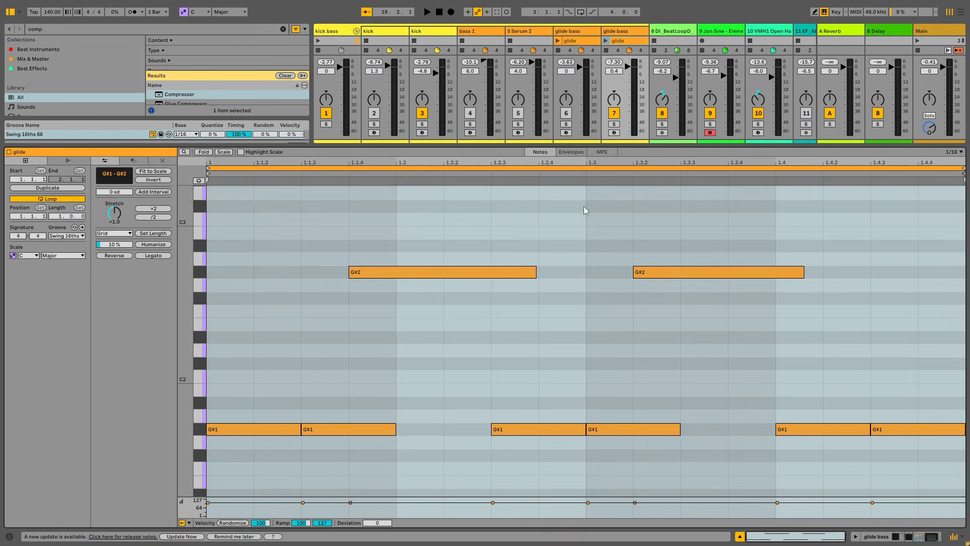
Step: Launch the scene 3 glide clip on the duplicated bass track, close the note editor, and stop playback after listening
click(605, 41)
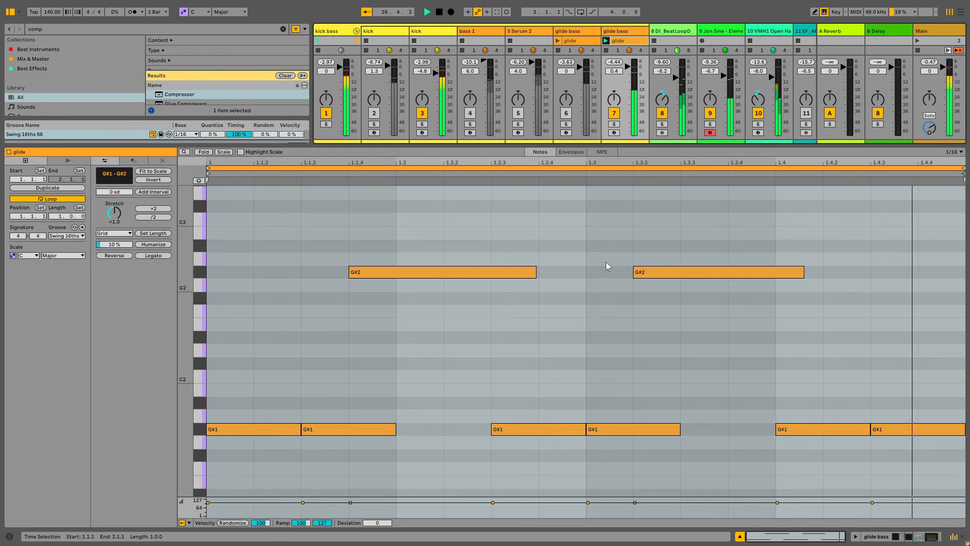
key(ctrl+alt+l)
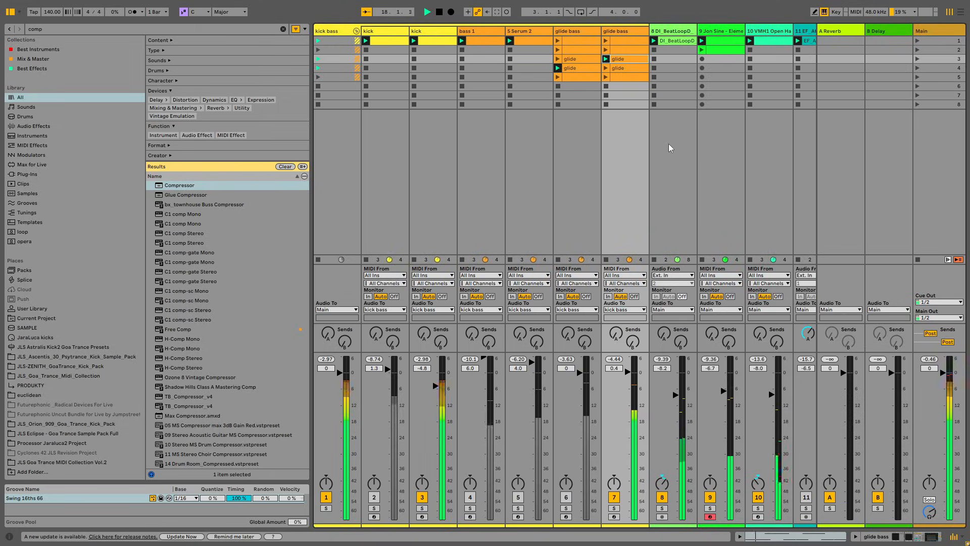
key(space)
Step: Show the glide bass devices, reopen Serum 2, and enable Mono and Legato voicing with a portamento time of 117 ms
double_click(626, 31)
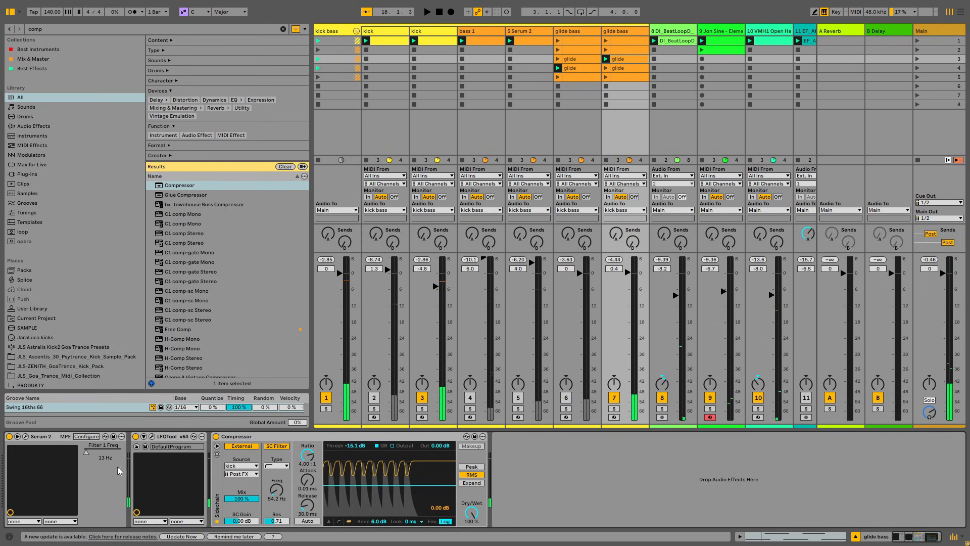
click(625, 31)
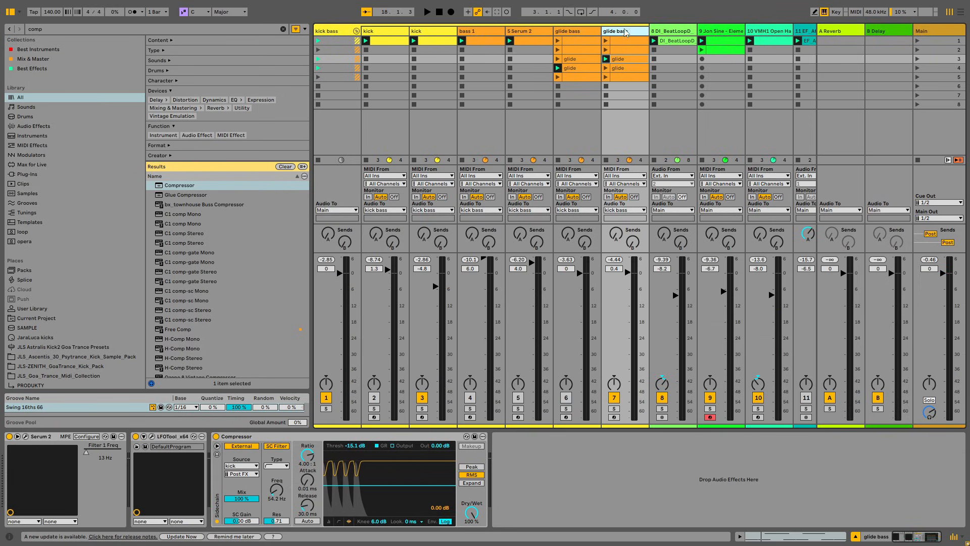
click(25, 437)
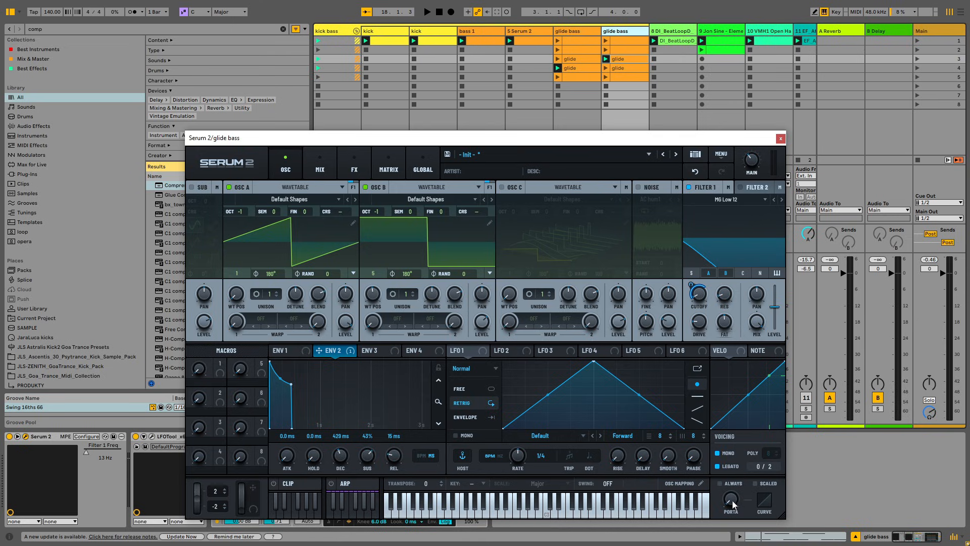
mouse_move(730, 498)
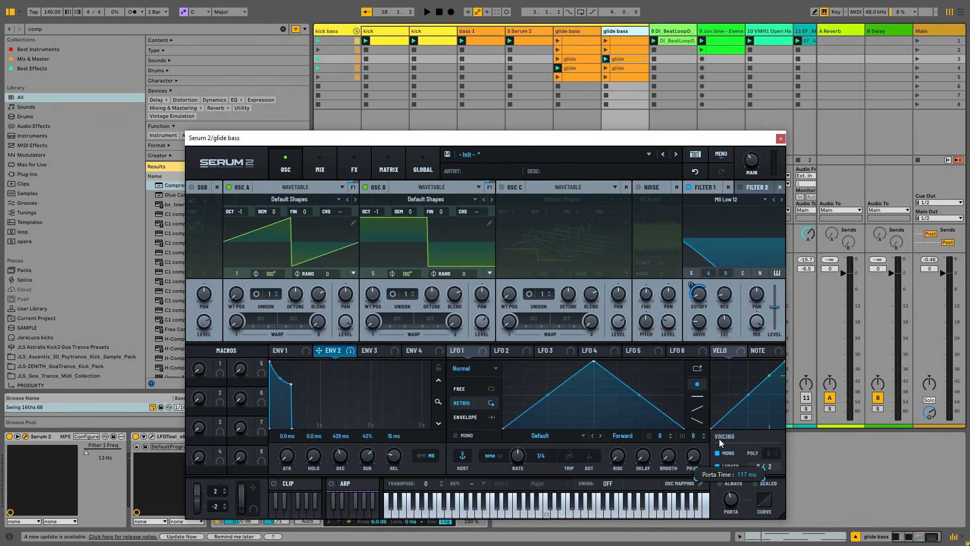
Step: Raise Serum 2's Filter 1 cutoff to 35 Hz in small adjustments while auditioning the glide bass against the beat
key(space)
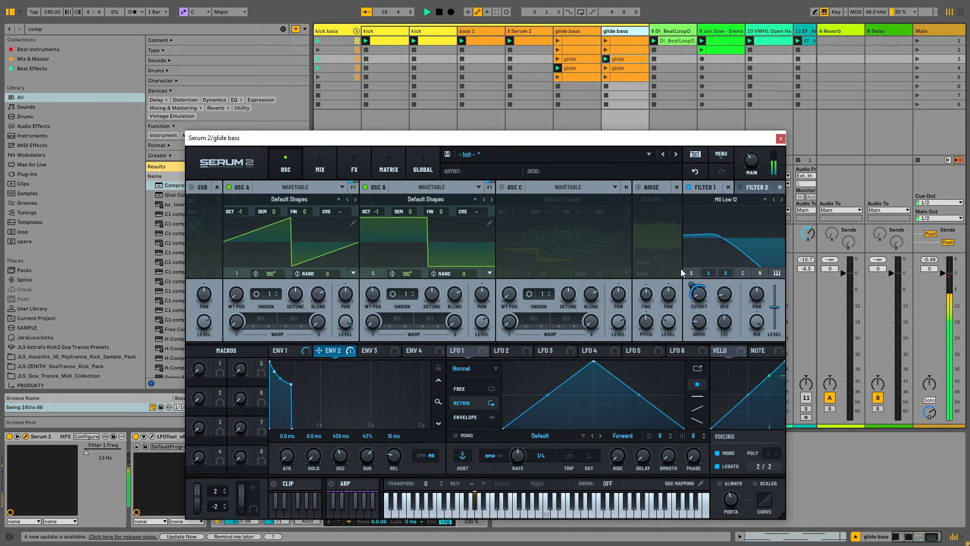
mouse_move(704, 299)
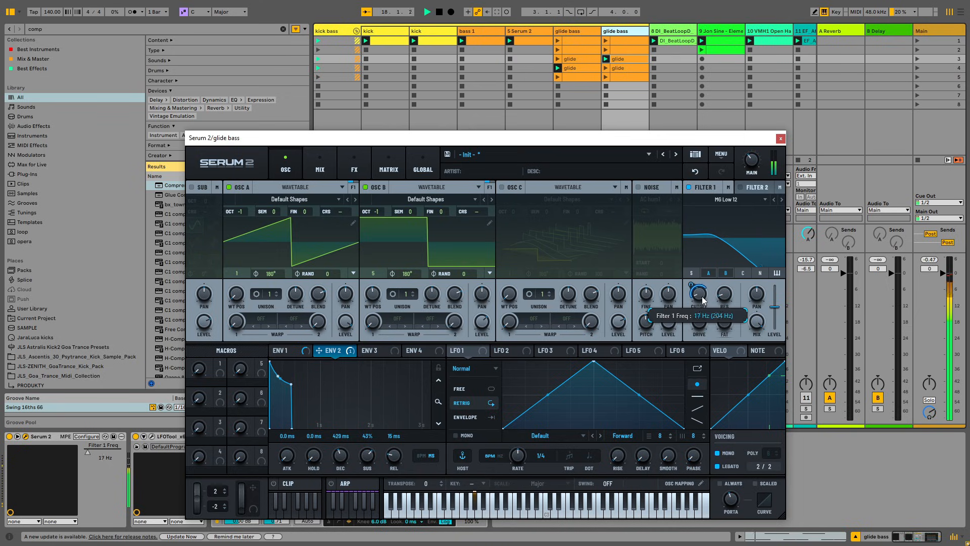
drag(702, 294, 703, 292)
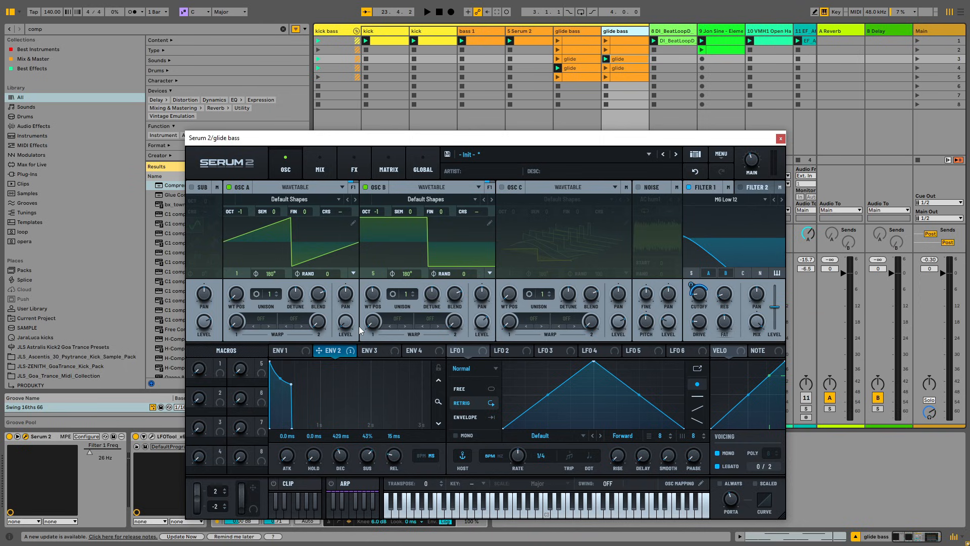
key(space)
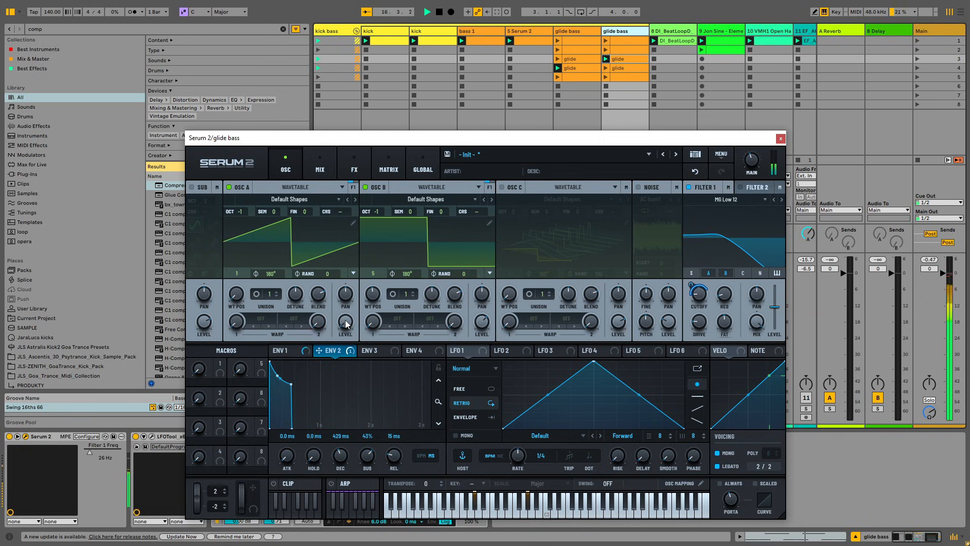
key(space)
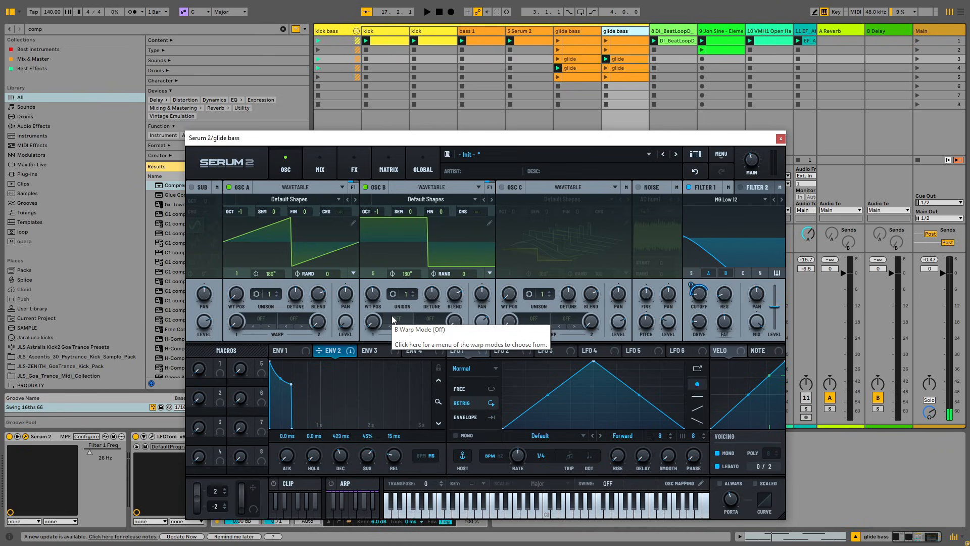
key(space)
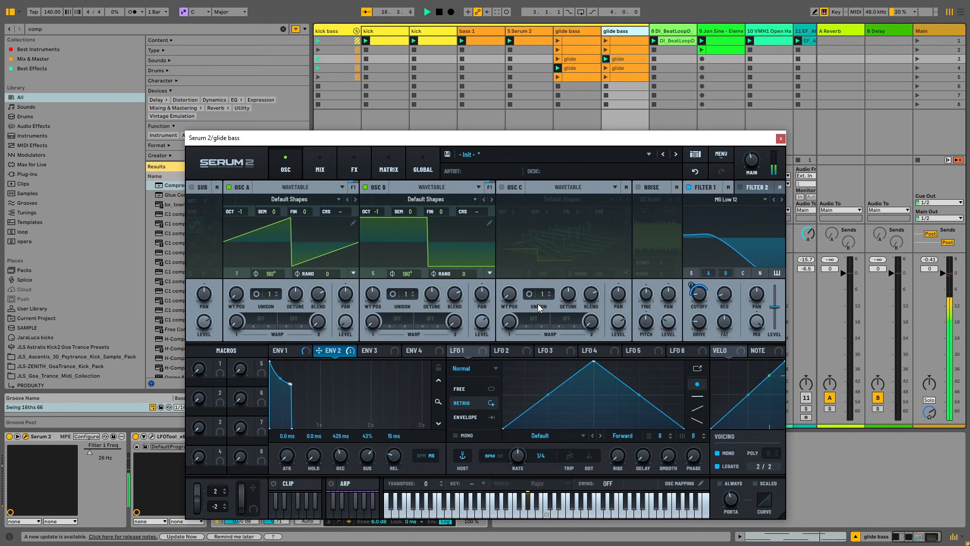
key(space)
click(373, 250)
click(436, 237)
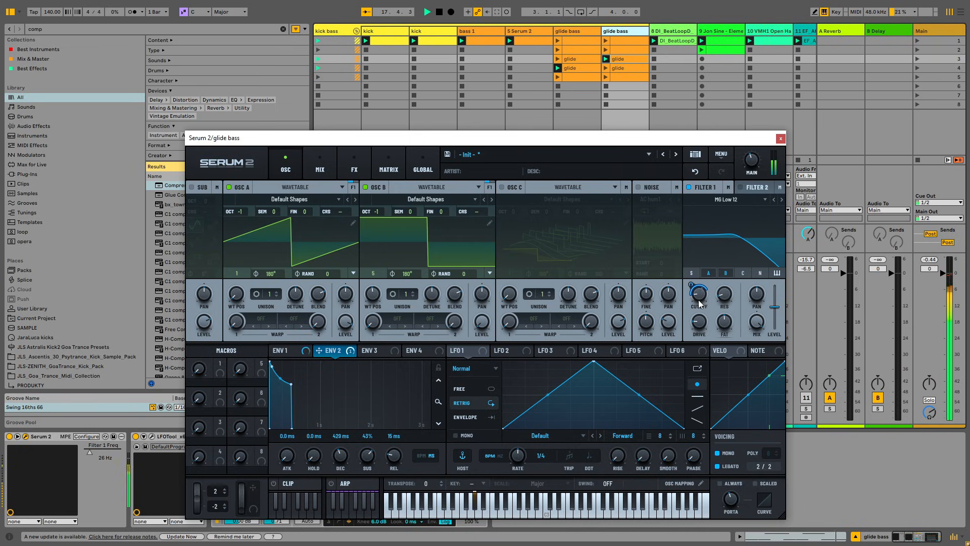
drag(698, 298, 698, 293)
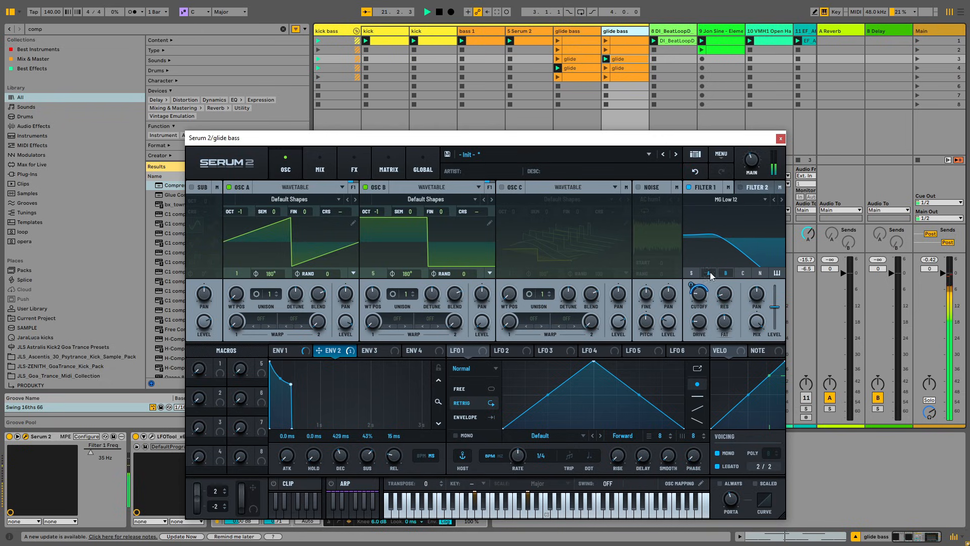
key(space)
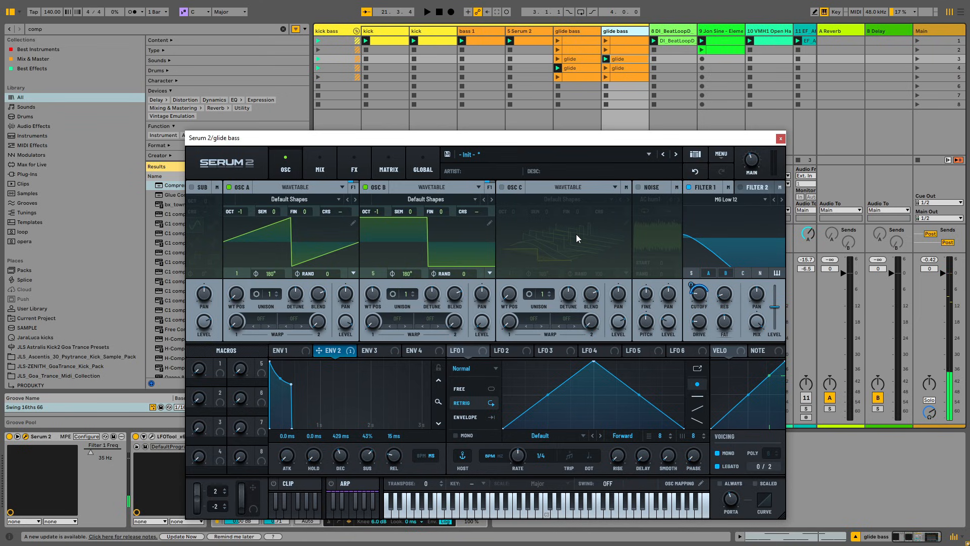
Step: Enable the sub oscillator, route it through Filter 1, and listen to the glide bass with it
click(192, 186)
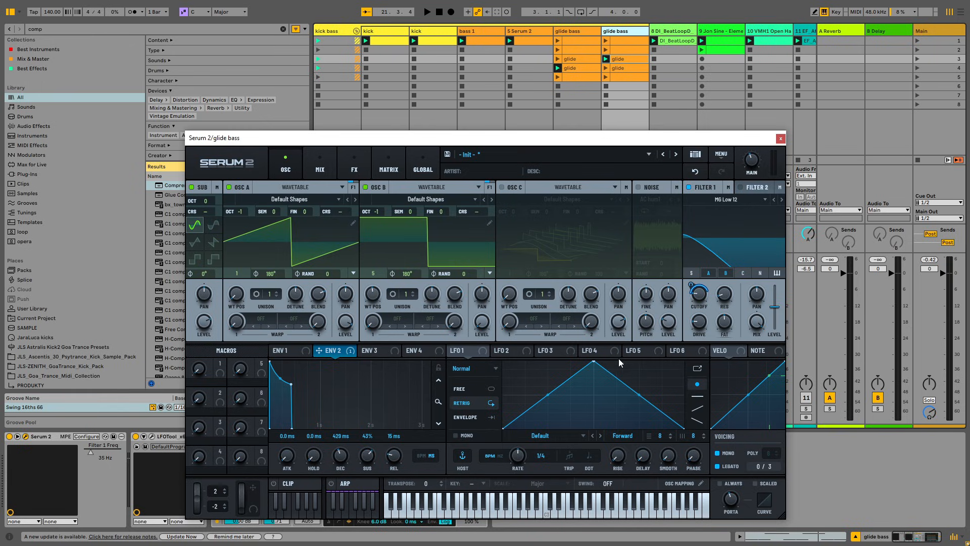
click(691, 273)
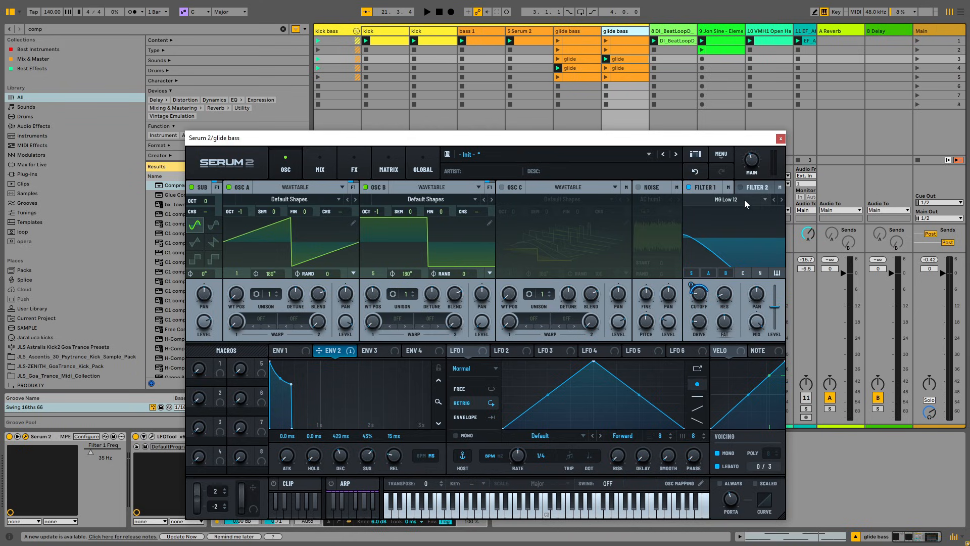
key(space)
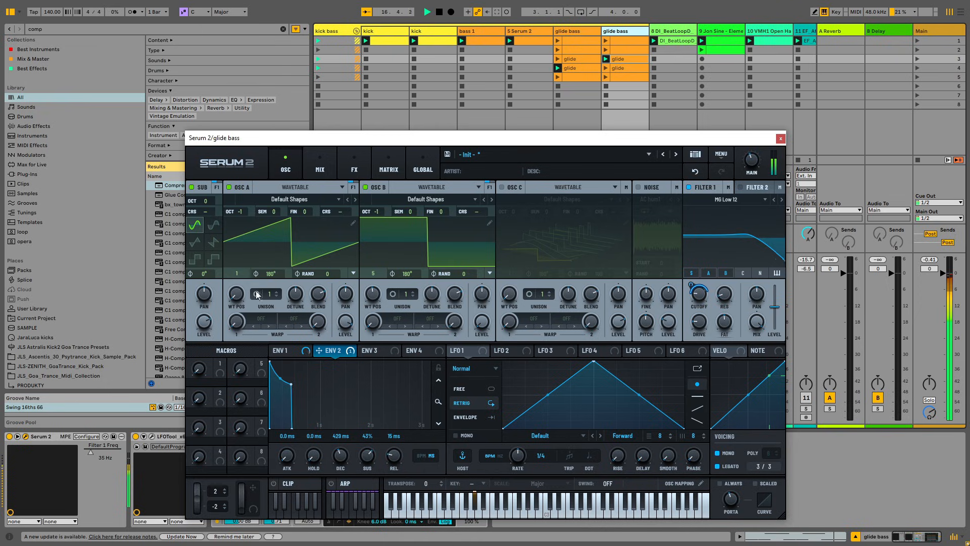
key(space)
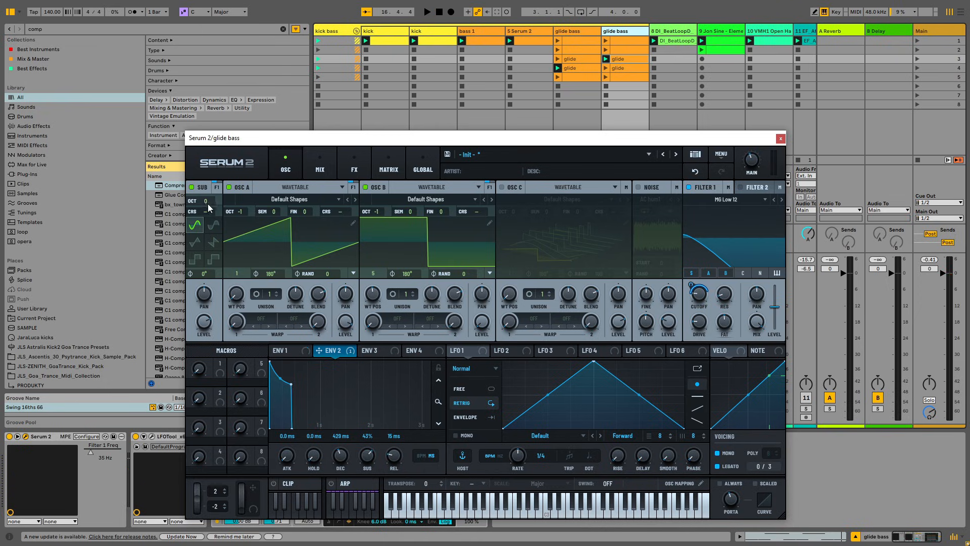
Step: Set the sub oscillator's octave to -1 and oscillator B's level to 71% (-6.0 dB), auditioning the changes
drag(208, 204, 214, 208)
key(space)
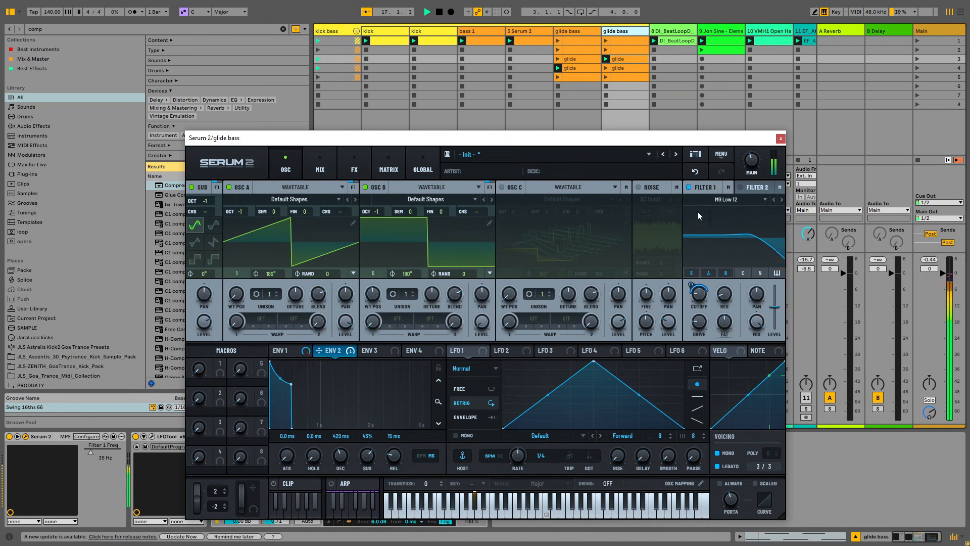
key(space)
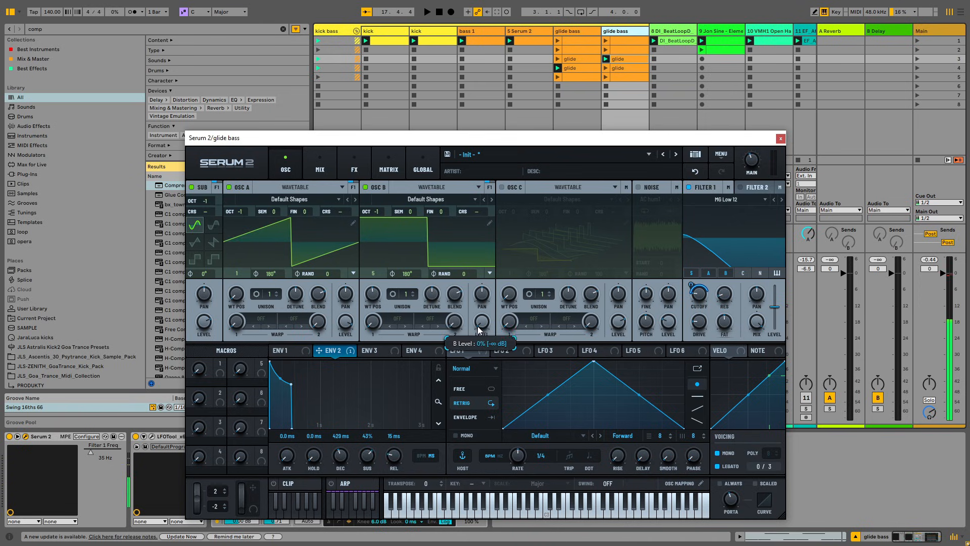
drag(477, 326, 480, 263)
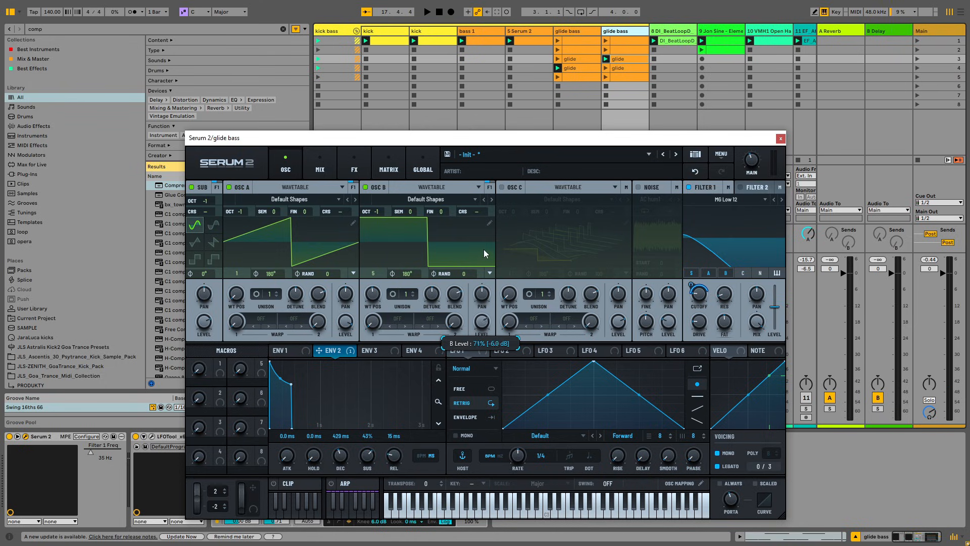
key(space)
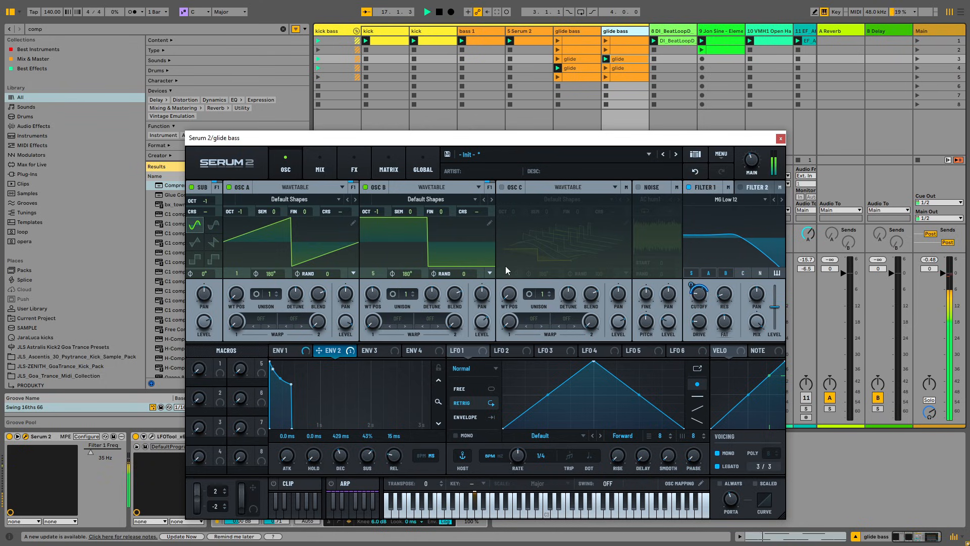
Step: Lower the cutoff of the MG Low 6 Filter effect slightly during playback, close Serum 2, and stop playback
click(354, 170)
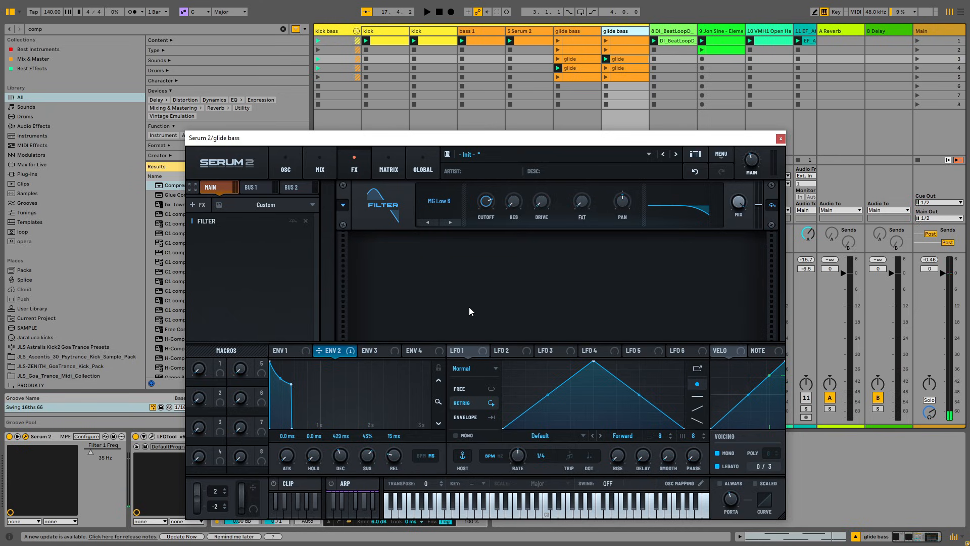
drag(488, 200, 488, 224)
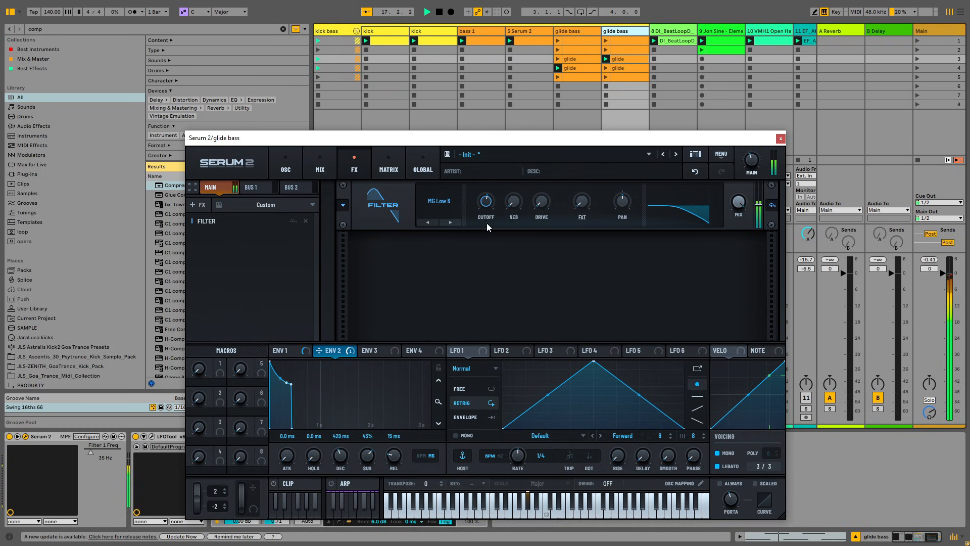
click(780, 138)
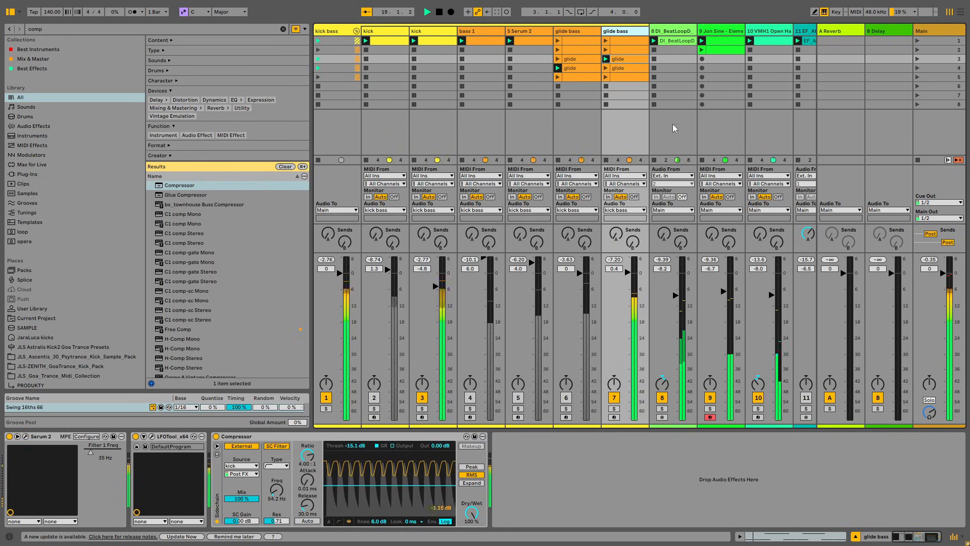
key(space)
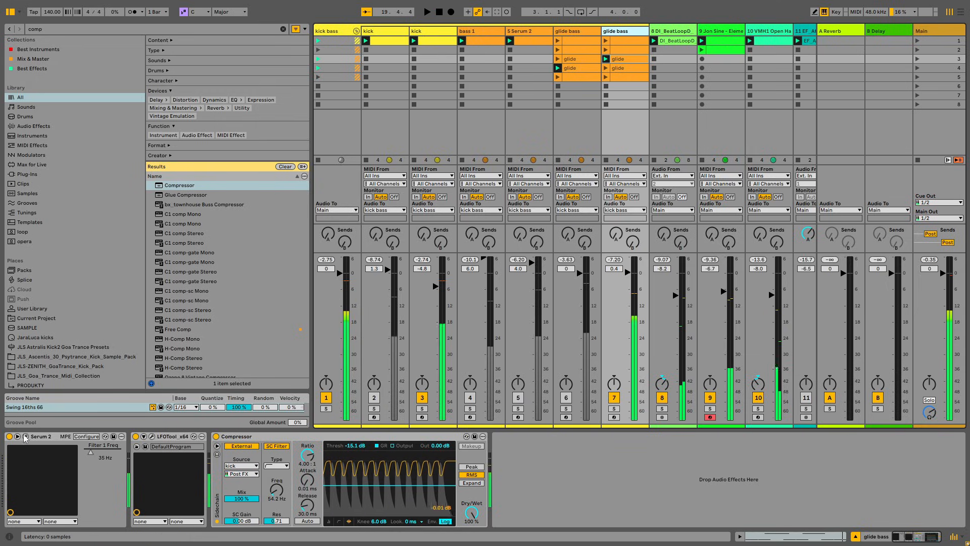
Step: Reopen Serum 2 clear of the device chain and compare the glide with Mono and Legato voicing off and on again
click(25, 435)
drag(671, 139, 675, 68)
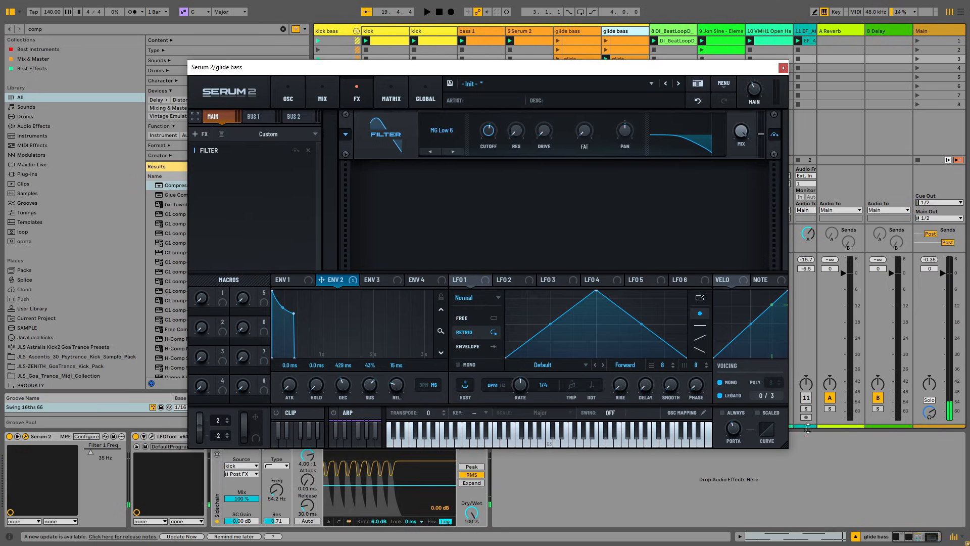
click(719, 383)
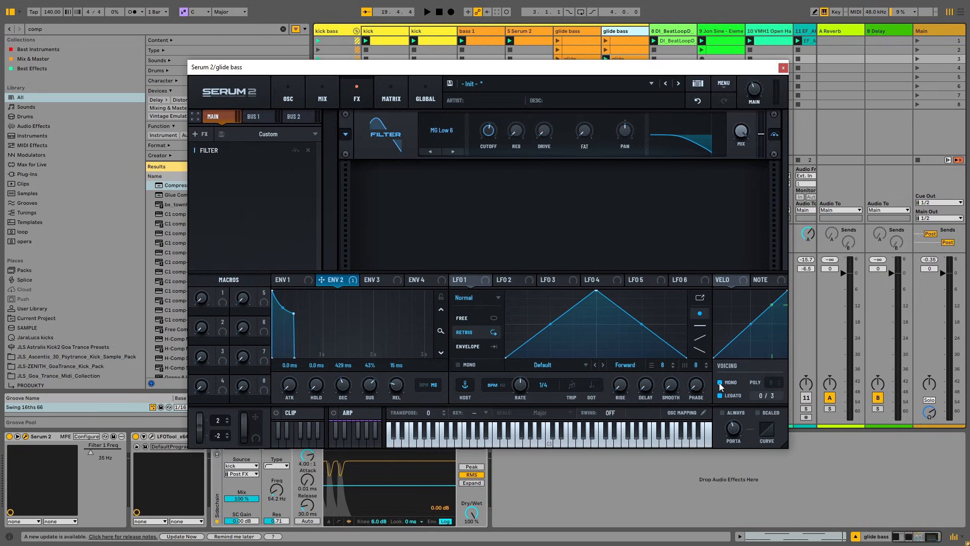
key(space)
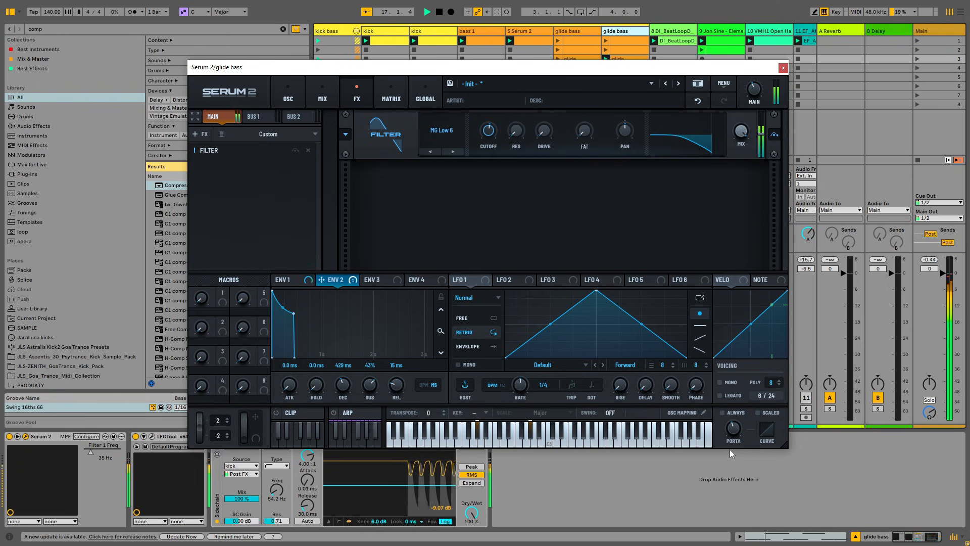
key(space)
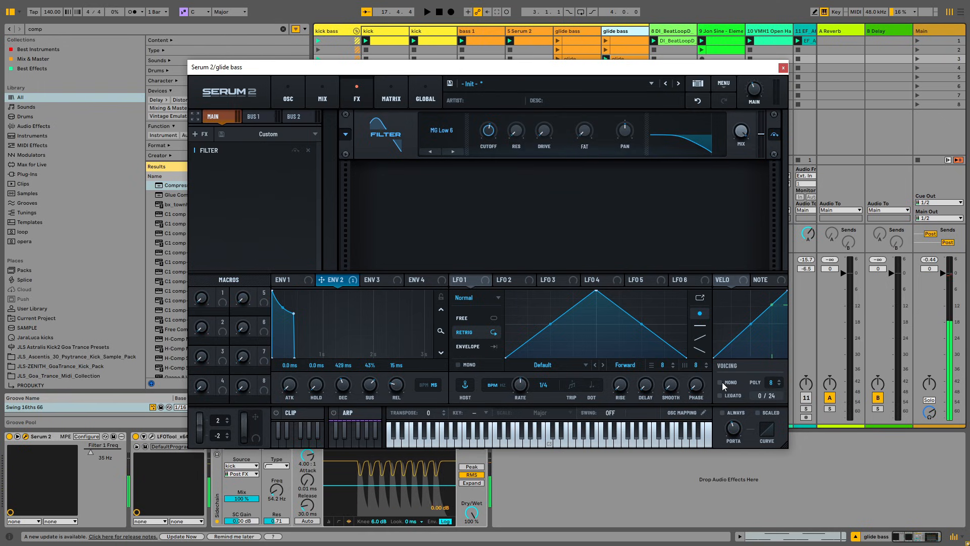
click(720, 383)
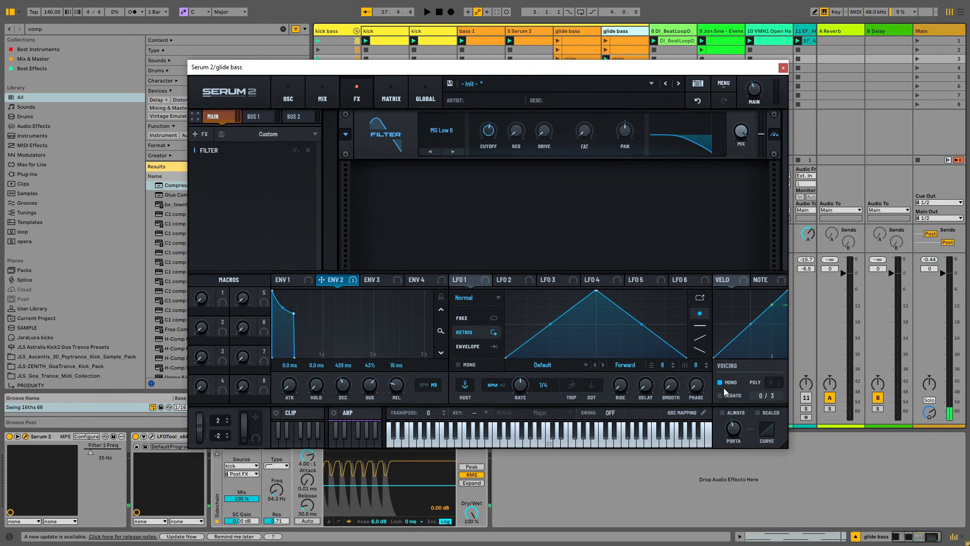
click(720, 395)
key(space)
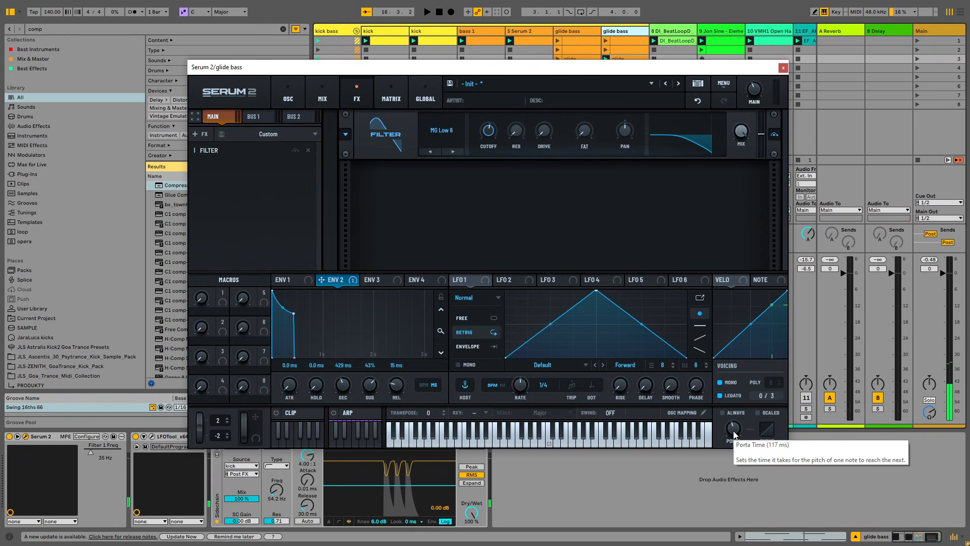
Step: Set Serum 2's portamento time to 151 ms and play the glide bass to hear the slide
mouse_move(734, 433)
mouse_down()
mouse_move(735, 407)
mouse_move(736, 439)
mouse_up()
key(space)
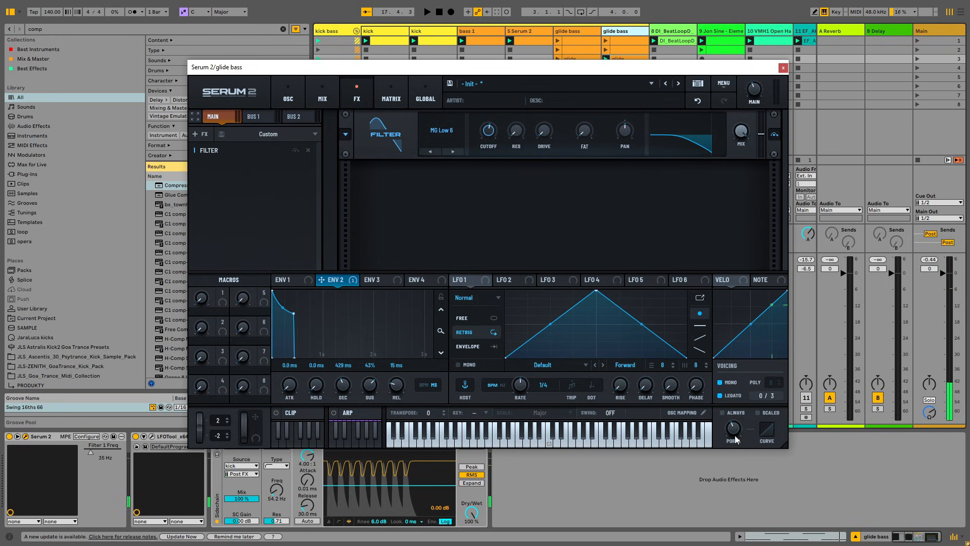
mouse_move(736, 430)
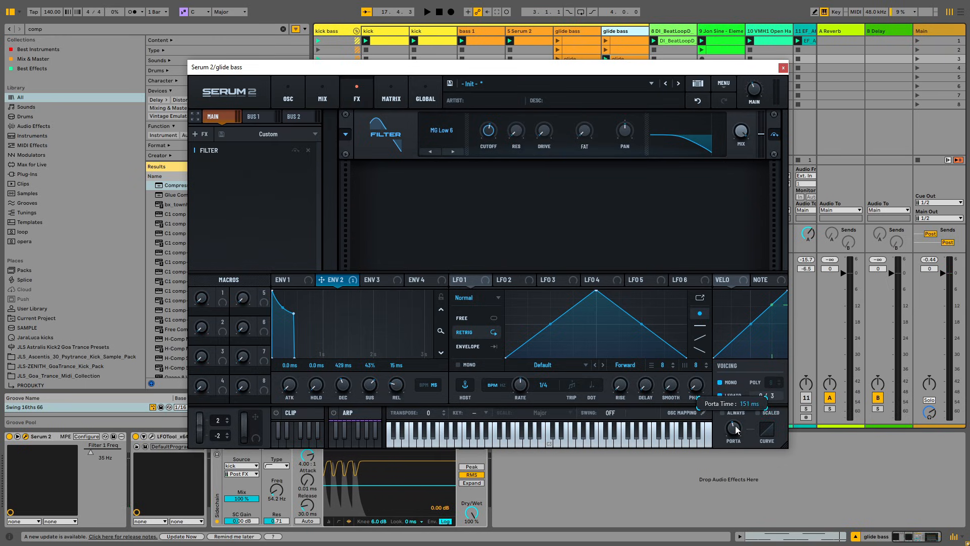
key(space)
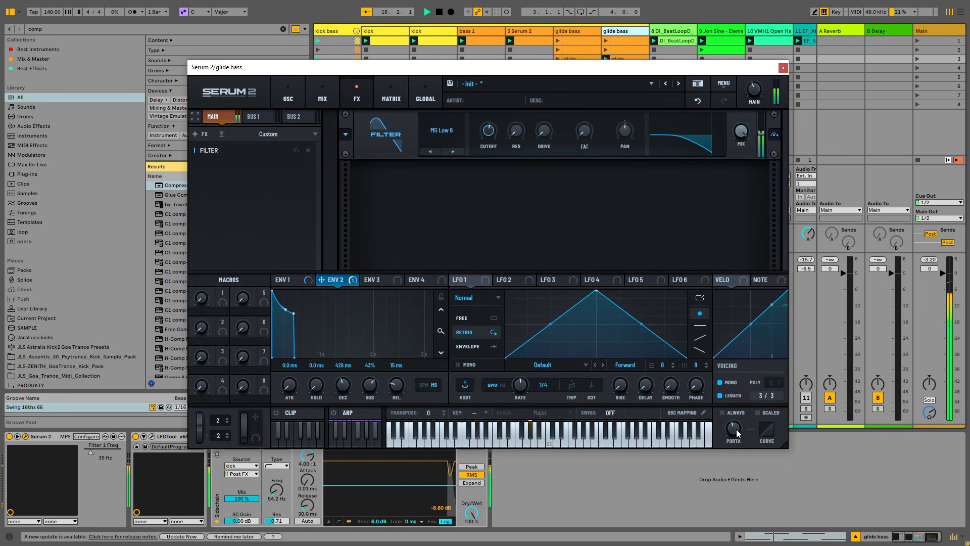
key(space)
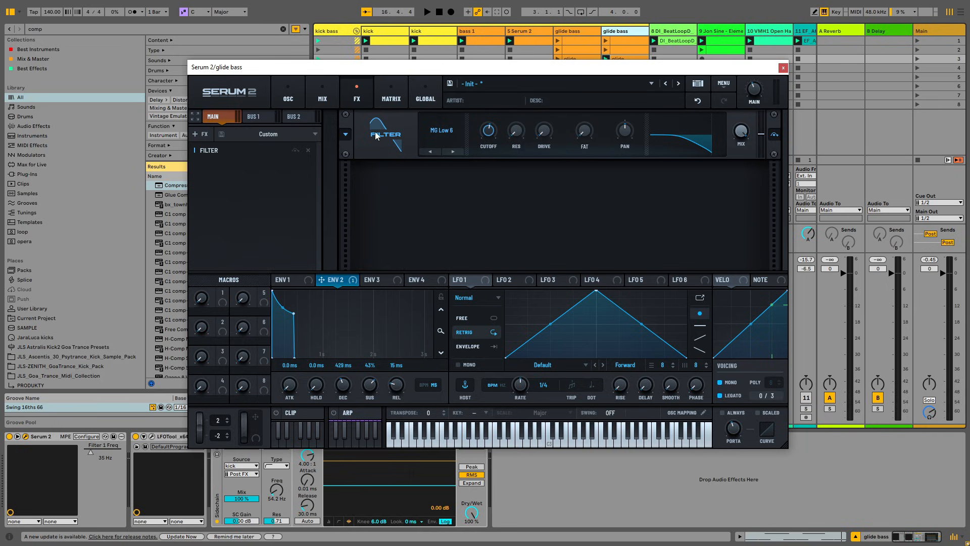
Step: Close Serum 2, search the browser for "fab", and add FabFilter Pro-Q 4 after the Compressor on the glide bass track
click(288, 96)
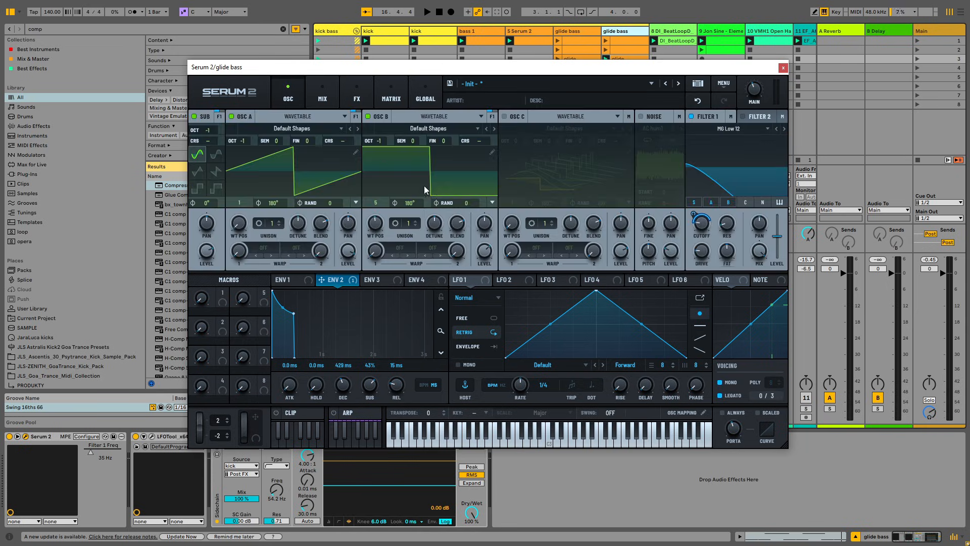
click(784, 68)
click(75, 31)
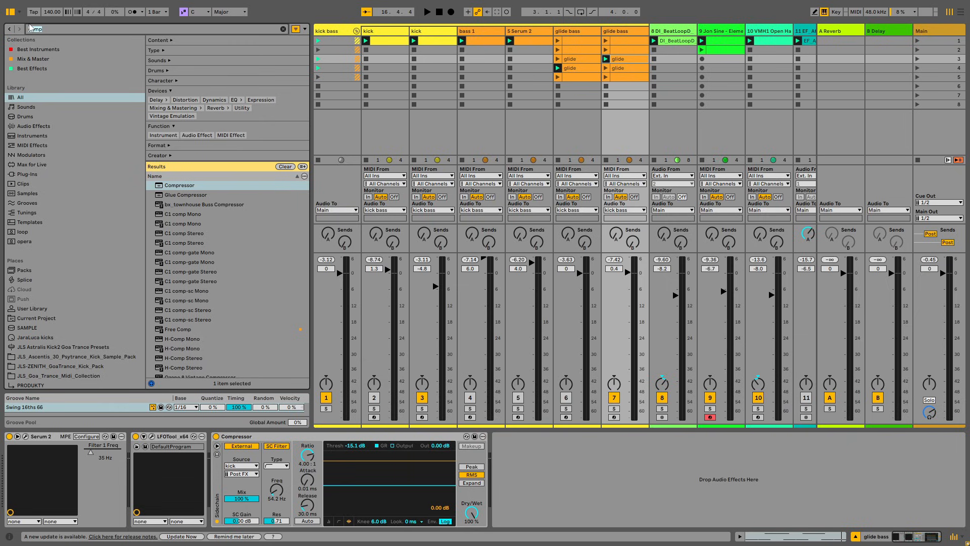
text(fab)
scroll(239, 347, down, 2)
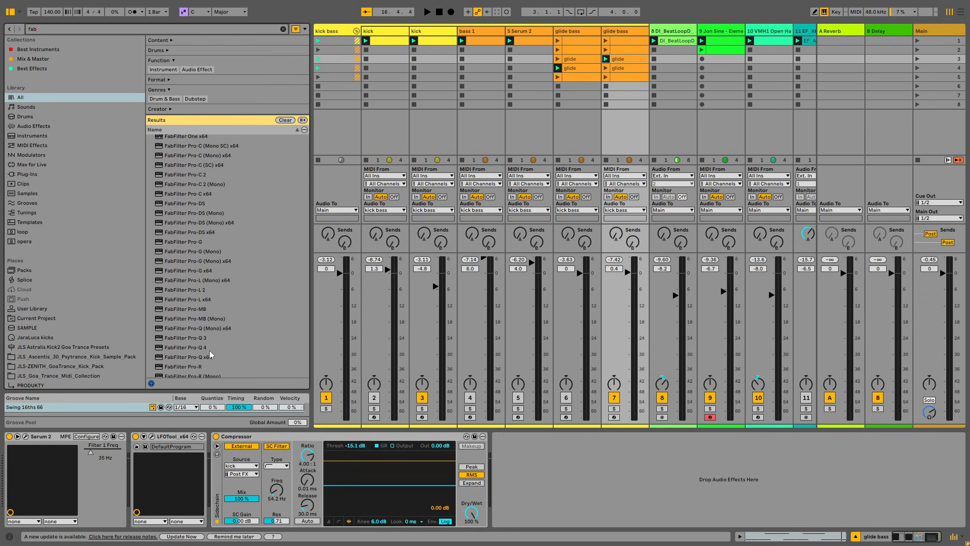
drag(204, 347, 745, 444)
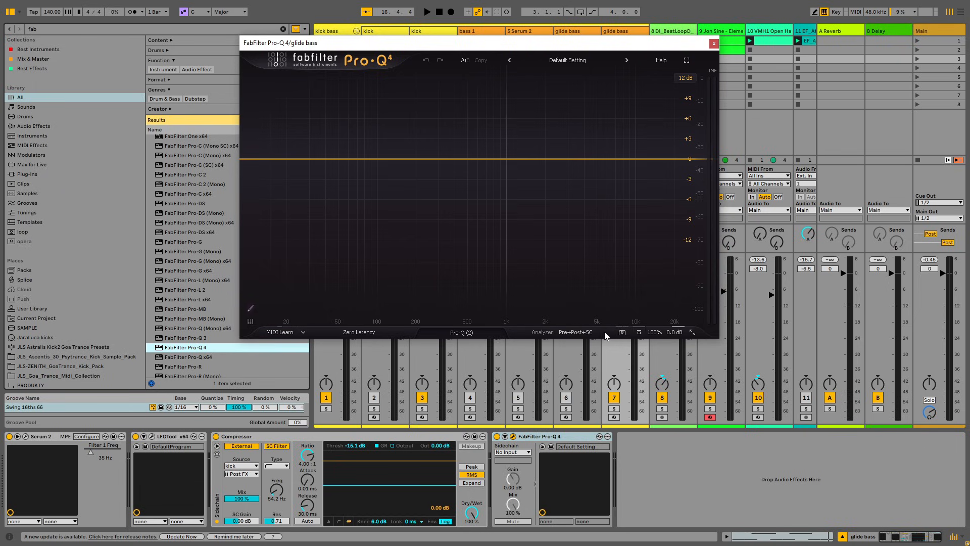
Step: Move the Pro-Q 4 window clear of the device chain and set its sidechain input to the kick track
drag(582, 48, 550, 101)
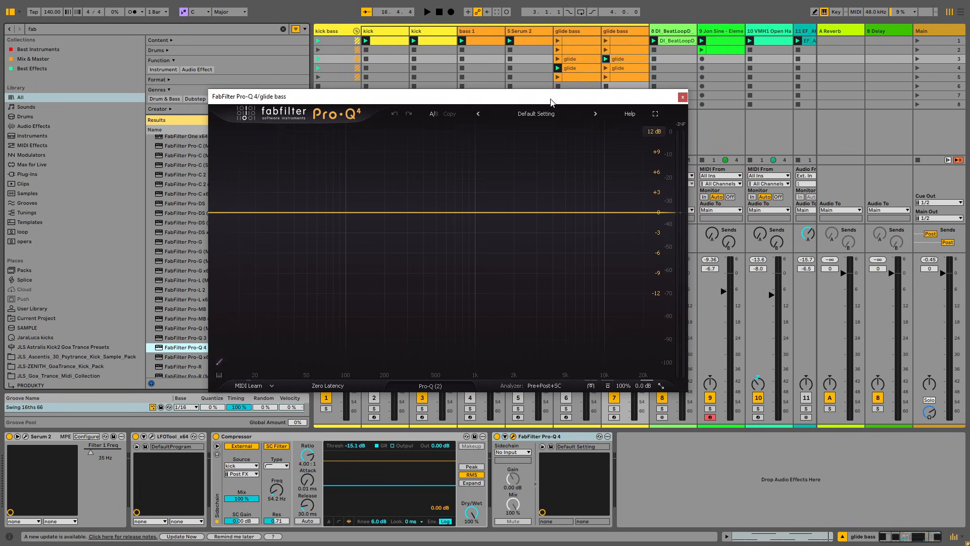
mouse_move(591, 388)
click(512, 452)
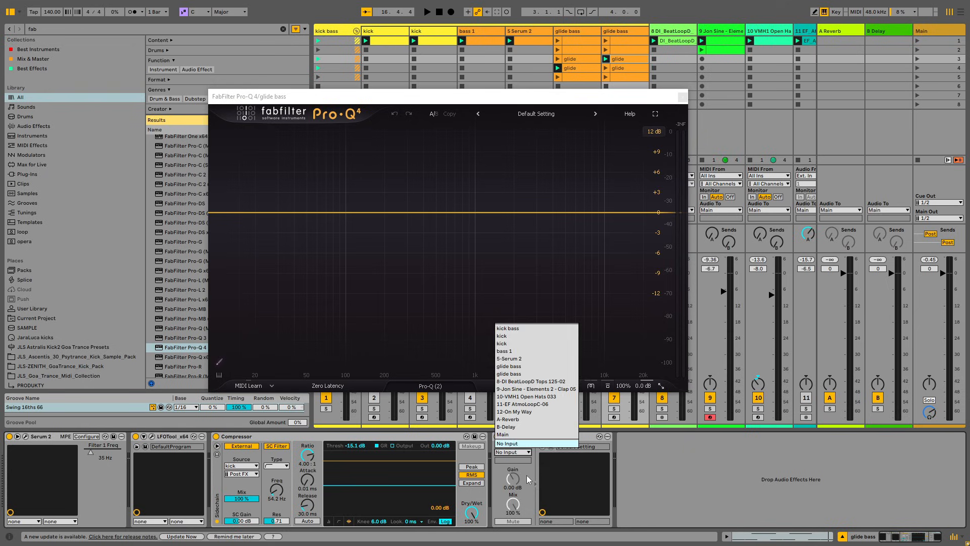
click(528, 479)
click(512, 452)
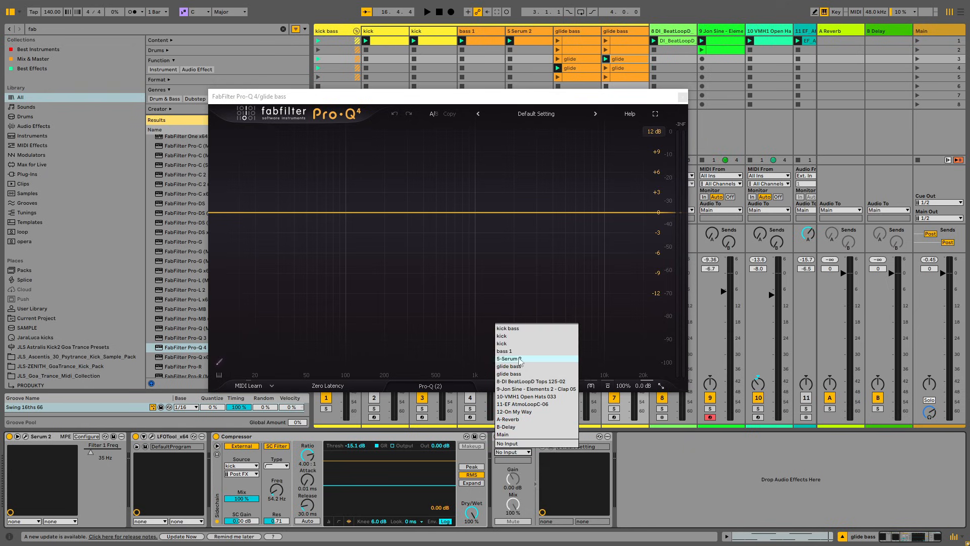
click(502, 344)
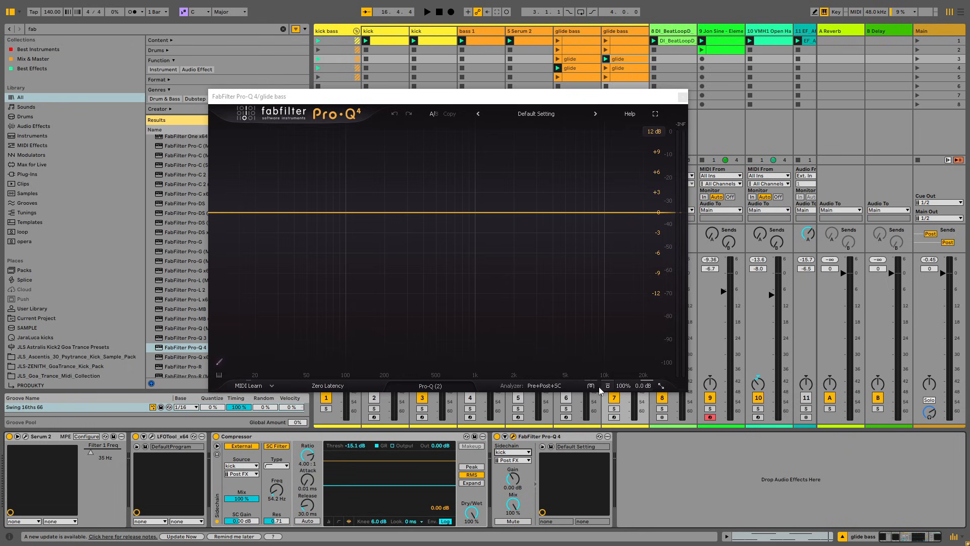
Step: Show Pro-Q 4's analyzer settings, play the kick against the bass, and add a bell band at 68.56 Hz on the kick's fundamental
click(551, 385)
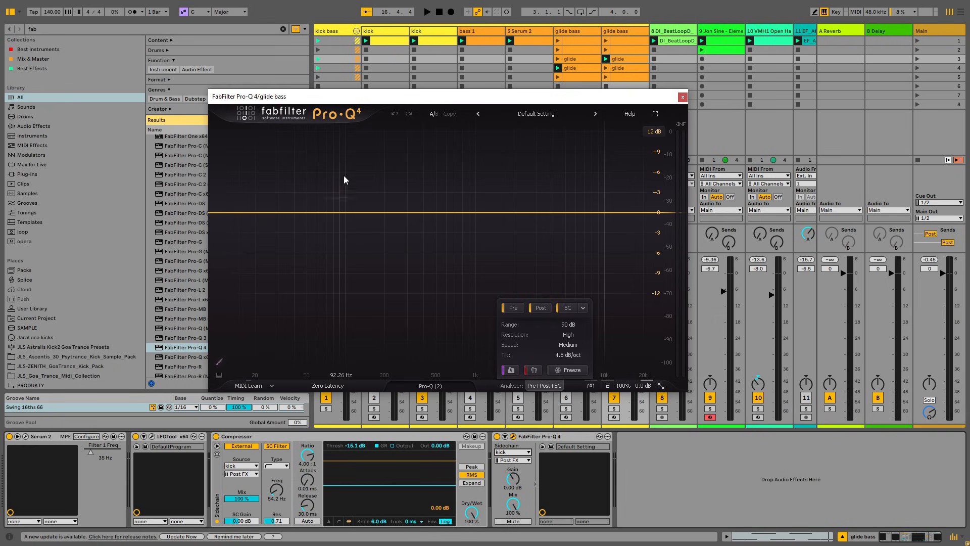
drag(369, 96, 366, 67)
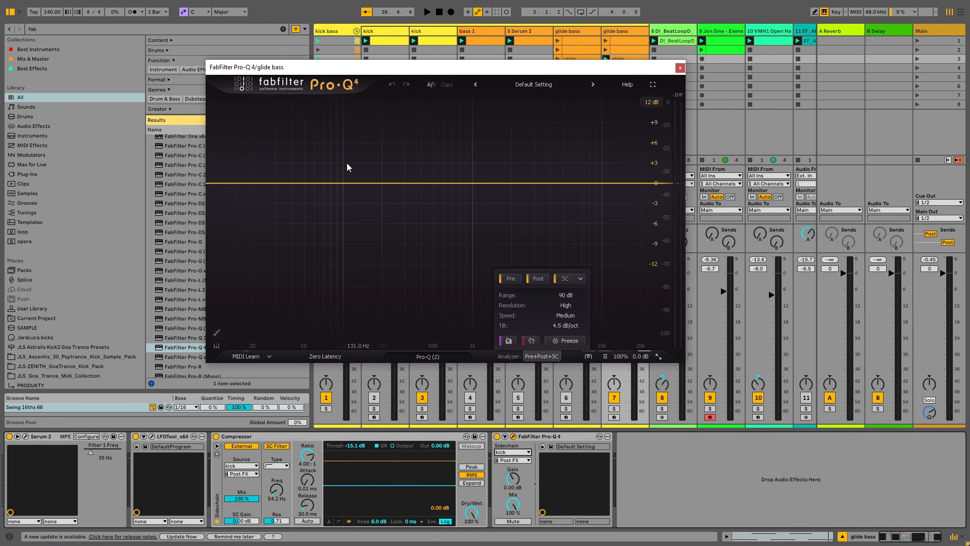
key(space)
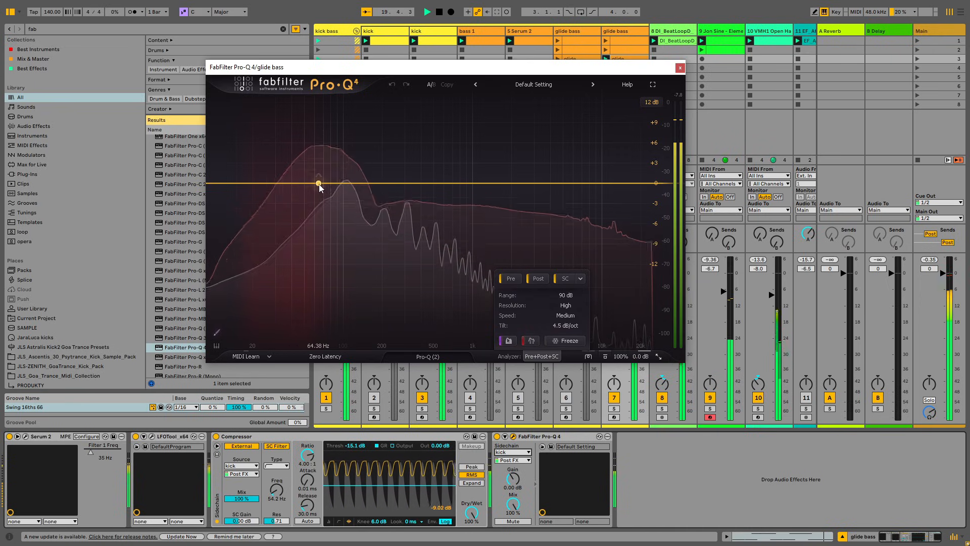
key(space)
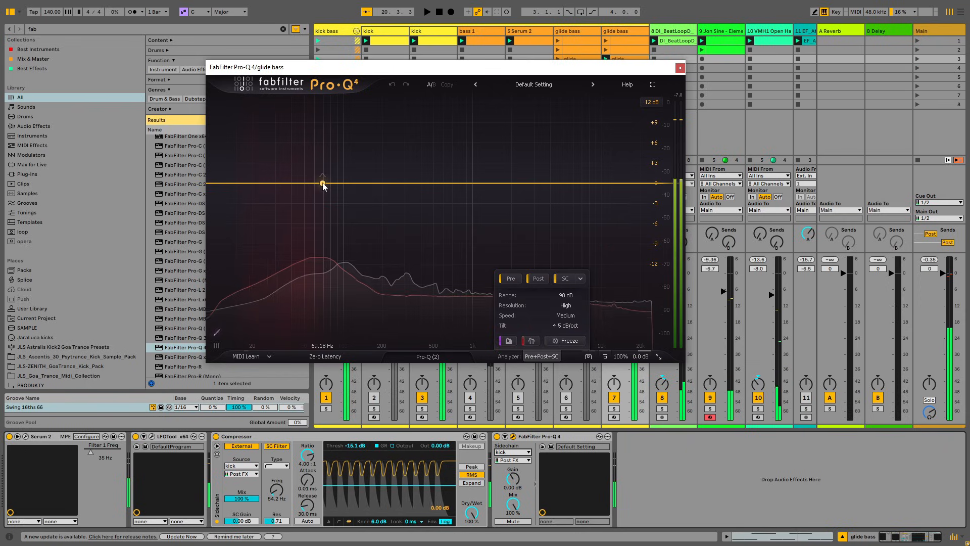
click(322, 184)
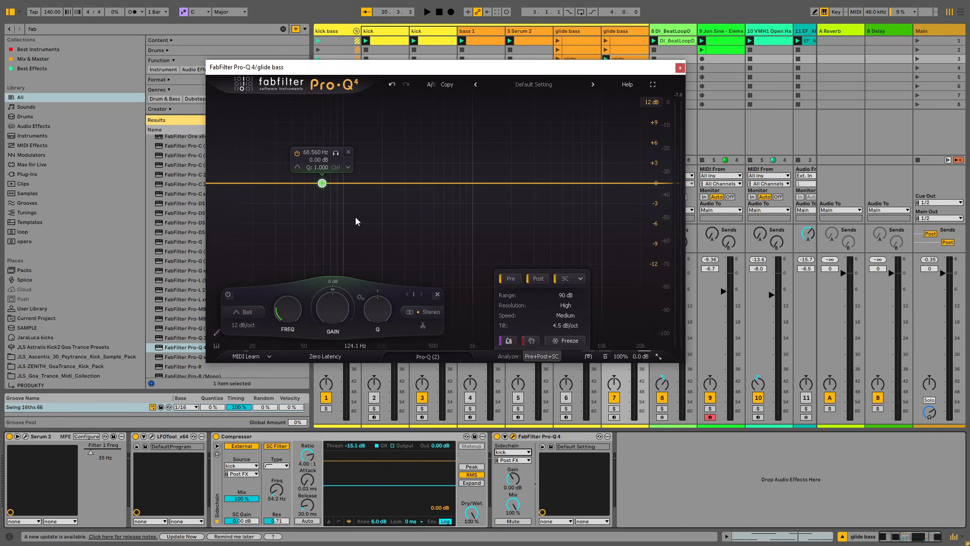
key(space)
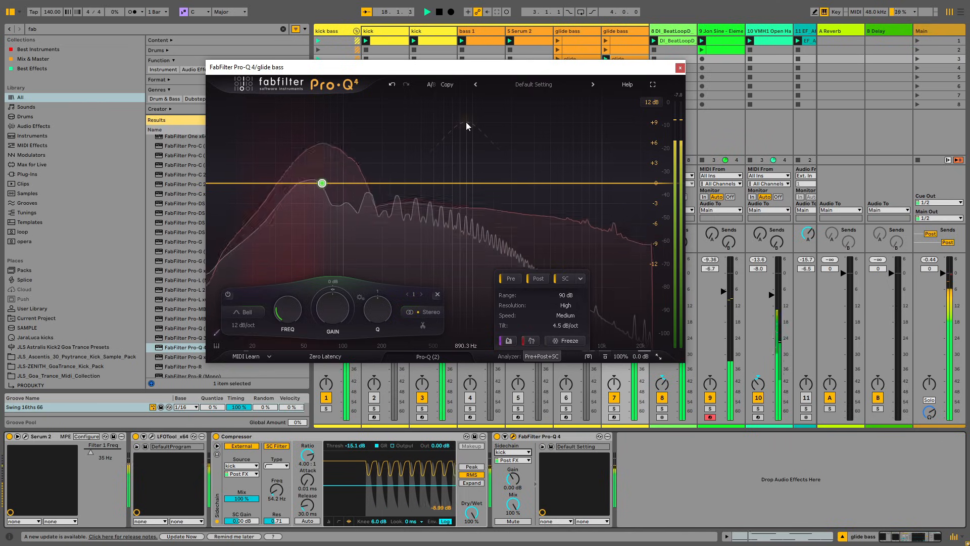
key(space)
Step: Make the 68.56 Hz bell band dynamic, narrow its Q to 3.782, and audition it briefly
mouse_move(330, 191)
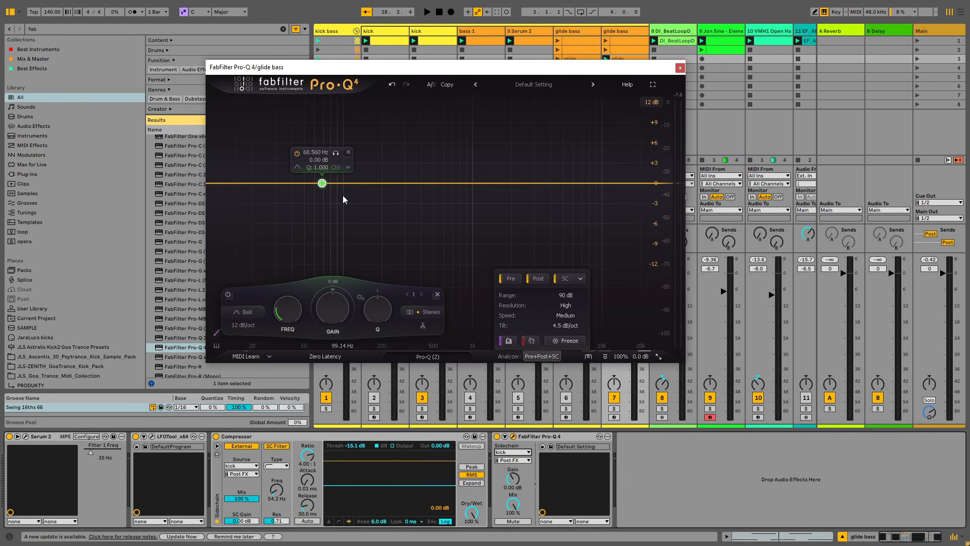
right_click(321, 184)
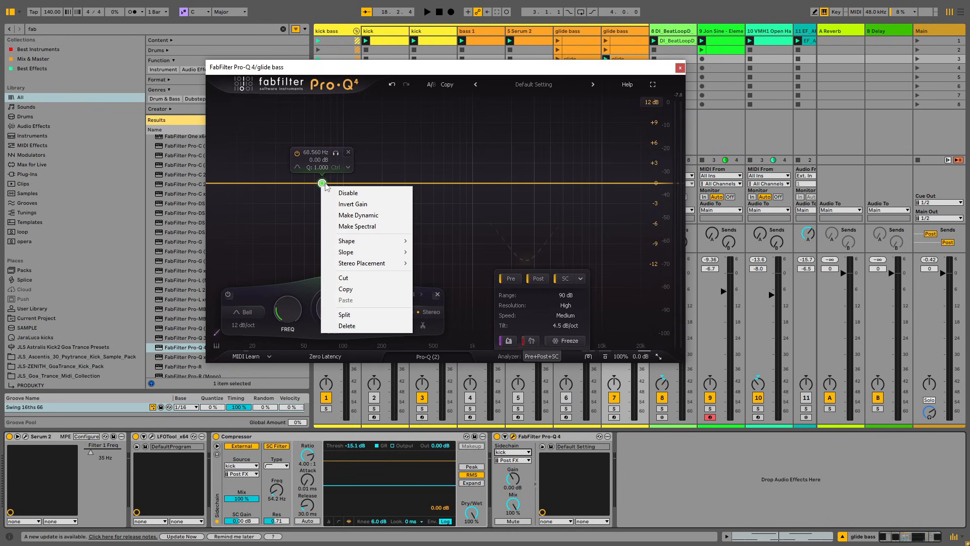
click(362, 216)
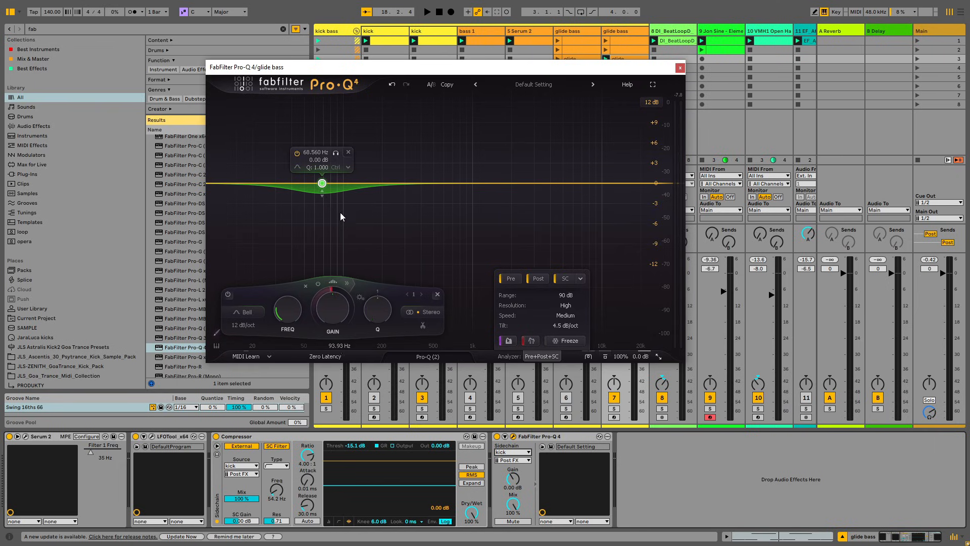
scroll(336, 207, up, 5)
scroll(336, 207, down, 9)
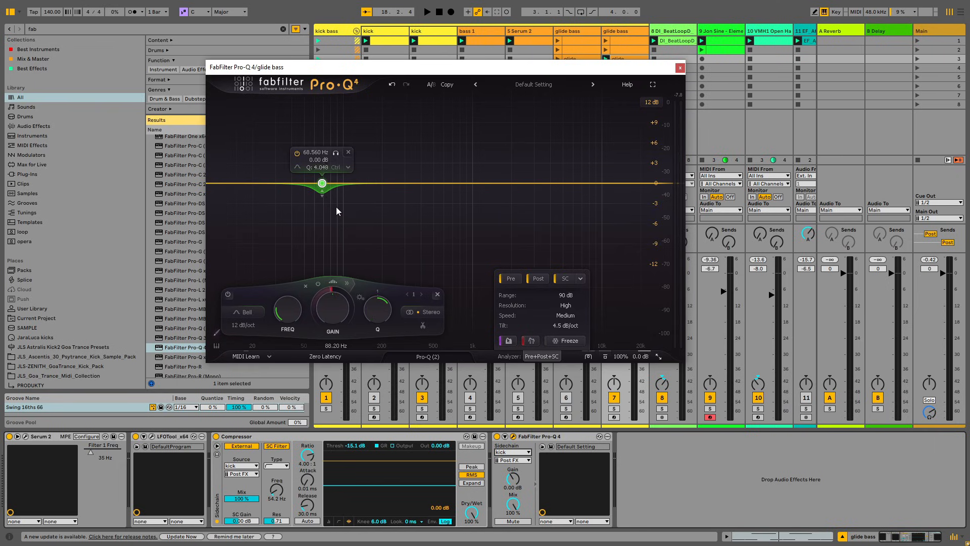
scroll(381, 307, up, 10)
scroll(330, 216, up, 1)
key(space)
key(space)
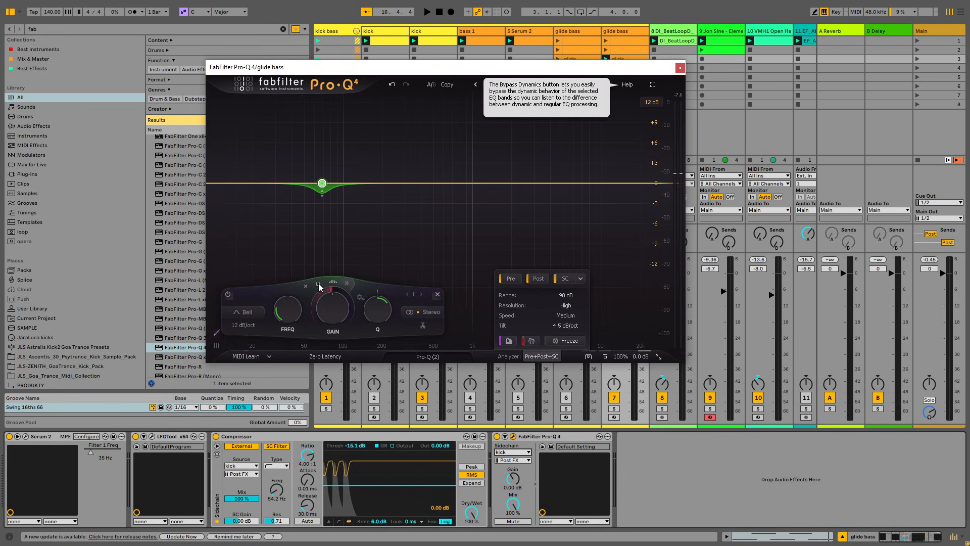
Step: Reveal the band's dynamics controls, deepen its dynamic range to about -4.5 dB, and play the result
click(348, 283)
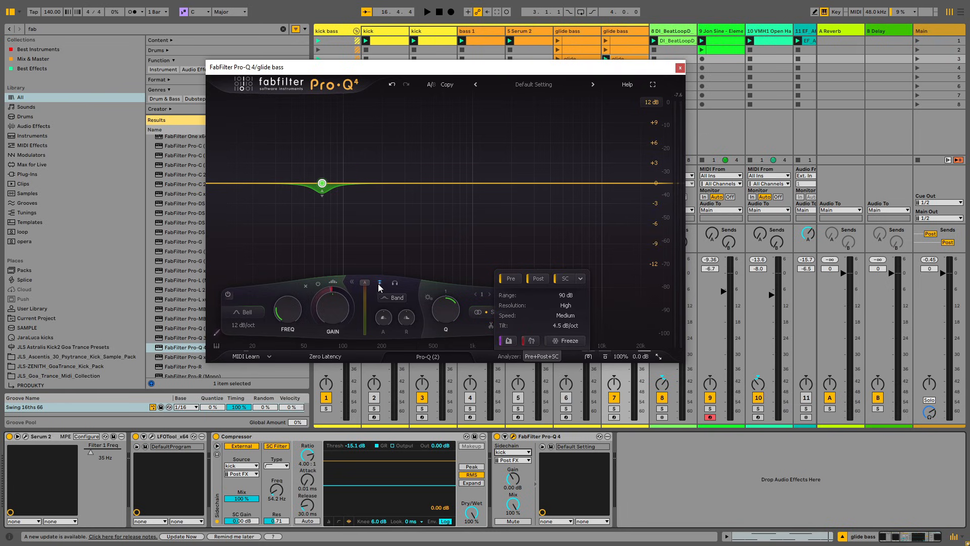
key(space)
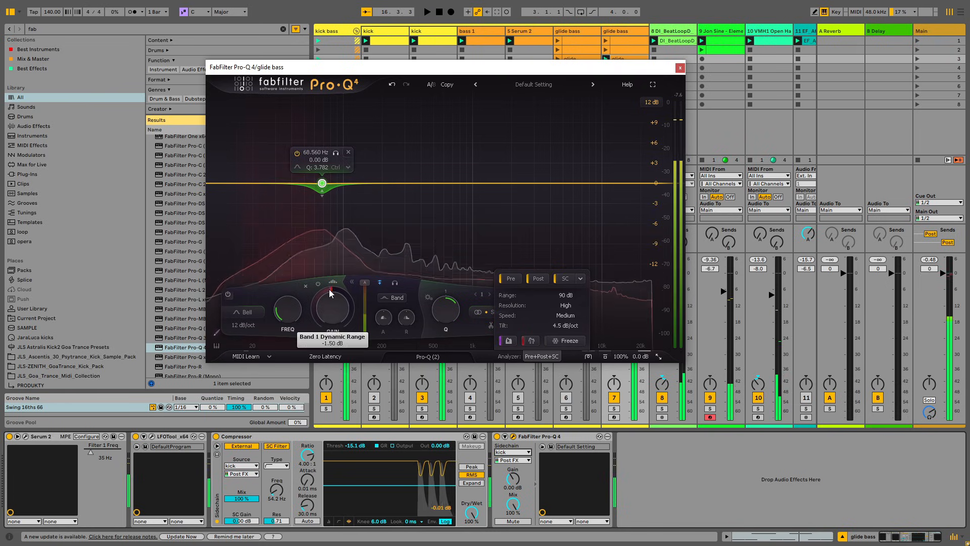
drag(311, 298, 285, 324)
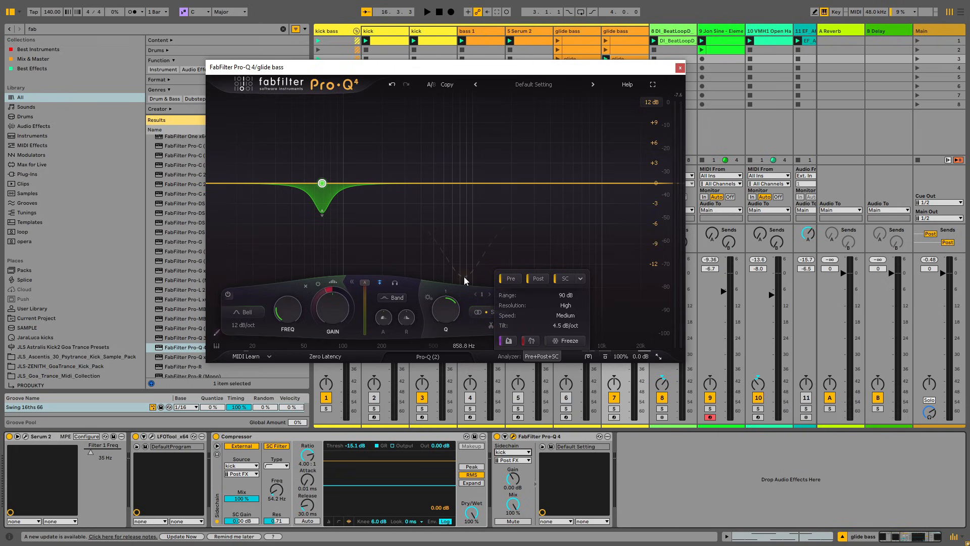
key(space)
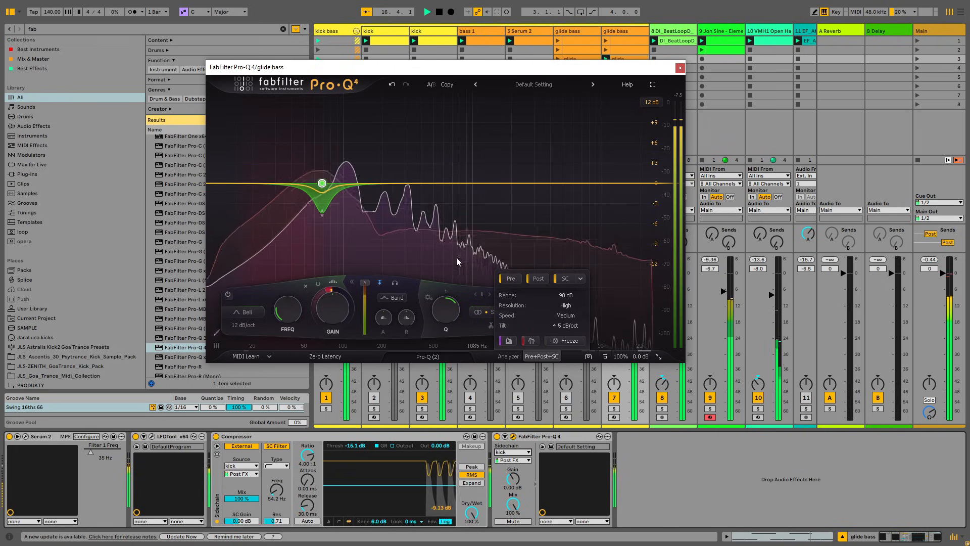
key(space)
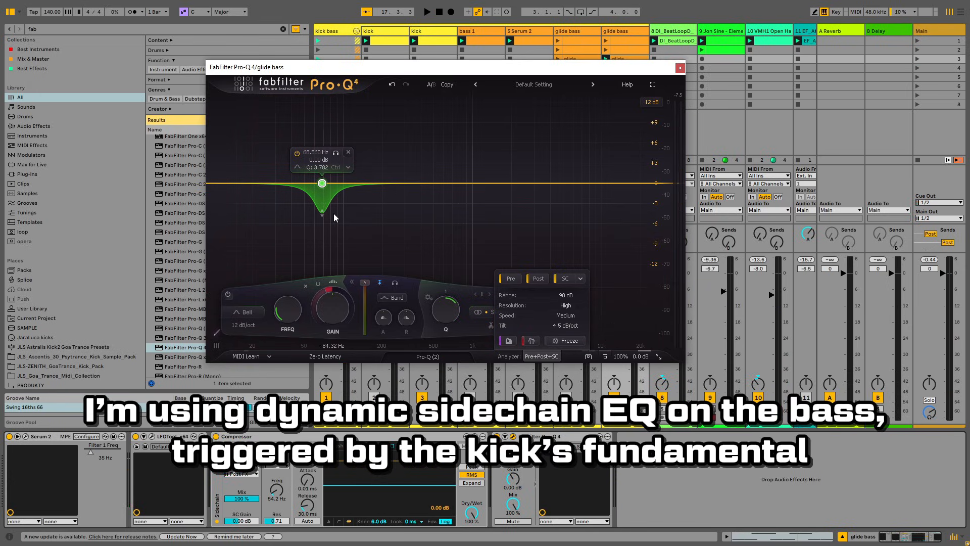
Step: Deepen the band's dynamic cut to about -6 dB and audition it with the kick
drag(323, 213, 323, 231)
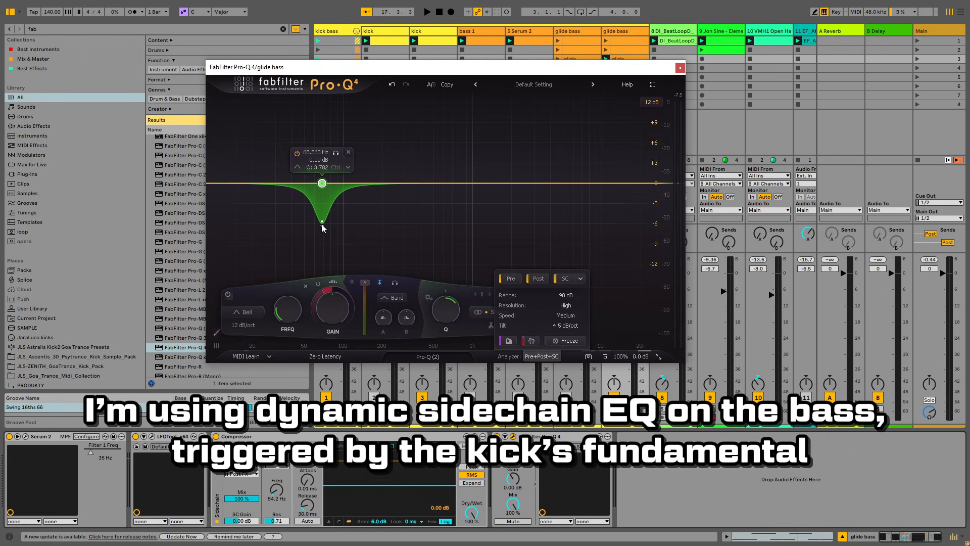
key(space)
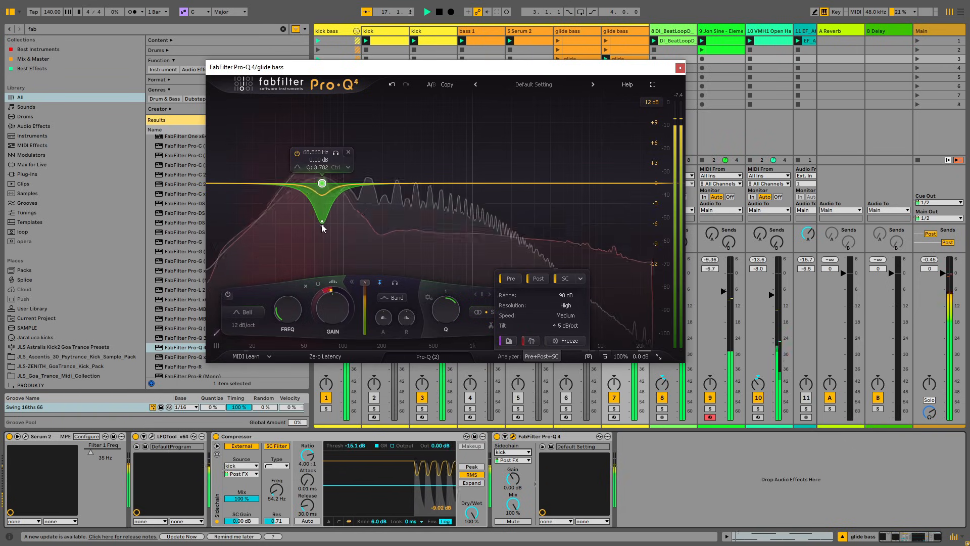
key(space)
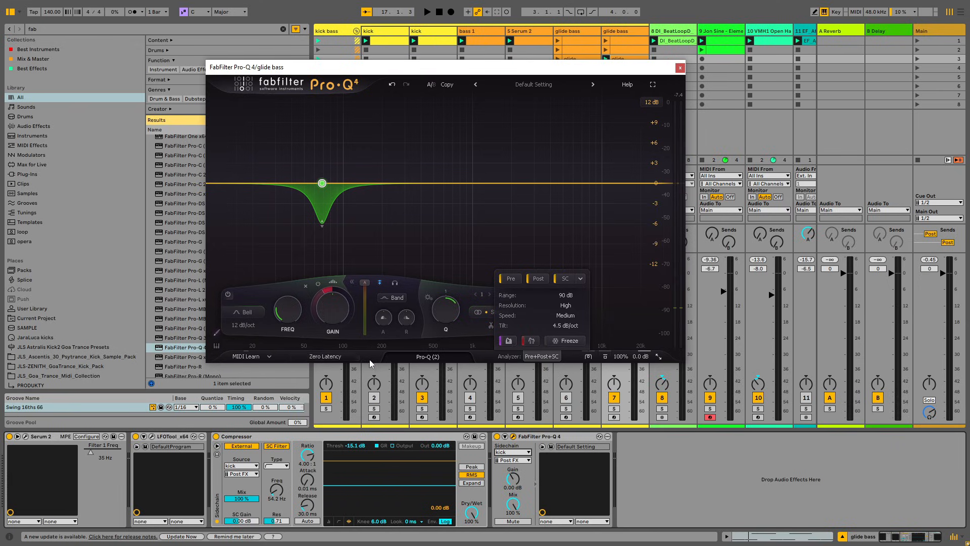
Step: Switch Pro-Q 4 to Linear Phase processing and compare the sound with the EQ bypassed and active during playback
click(334, 358)
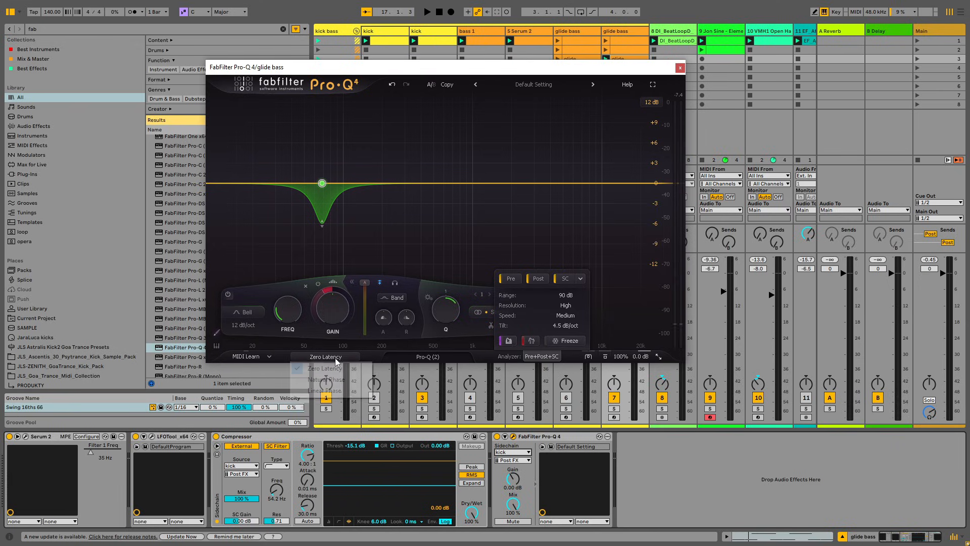
click(321, 391)
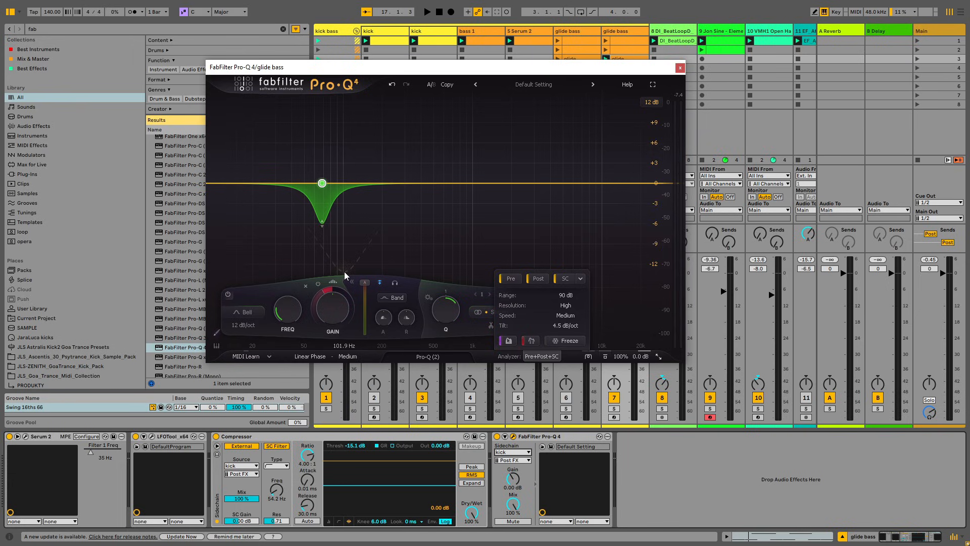
key(space)
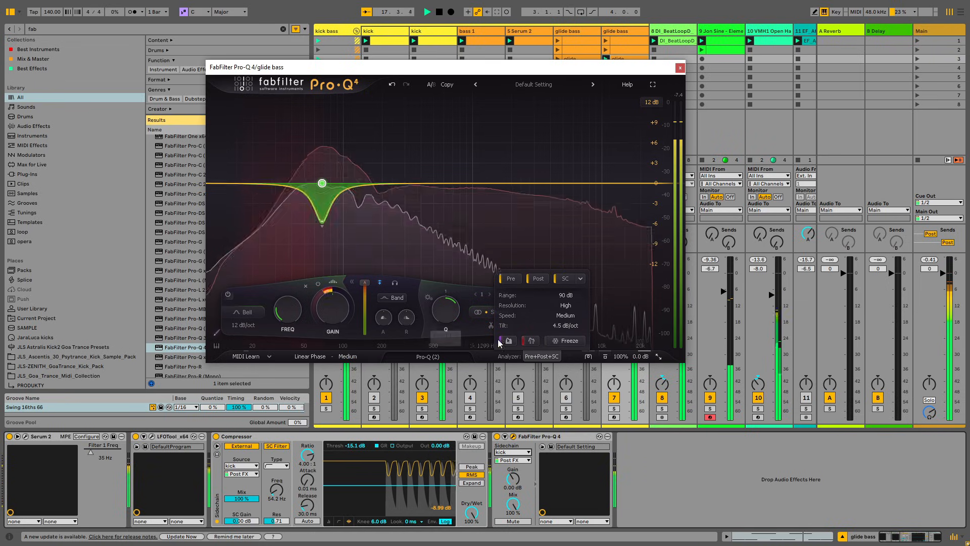
click(604, 357)
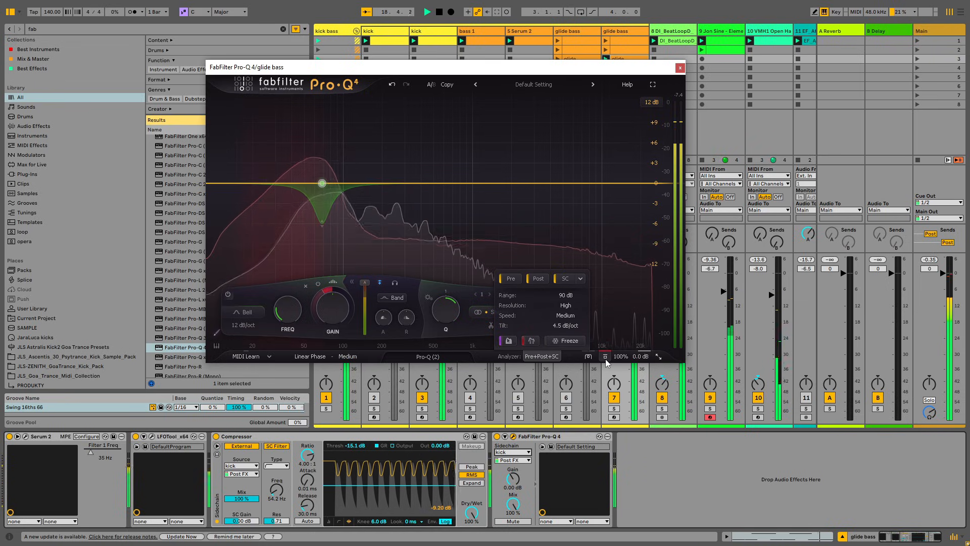
click(604, 357)
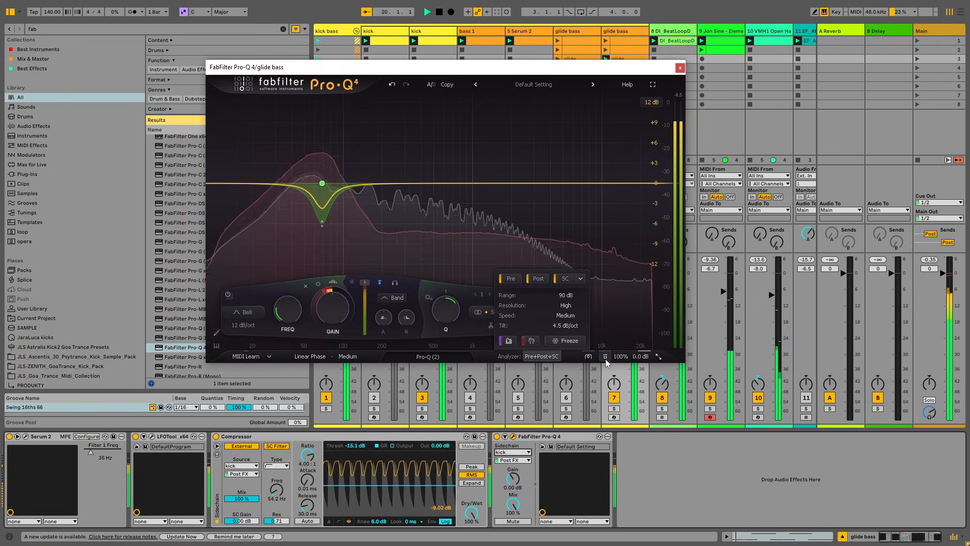
key(space)
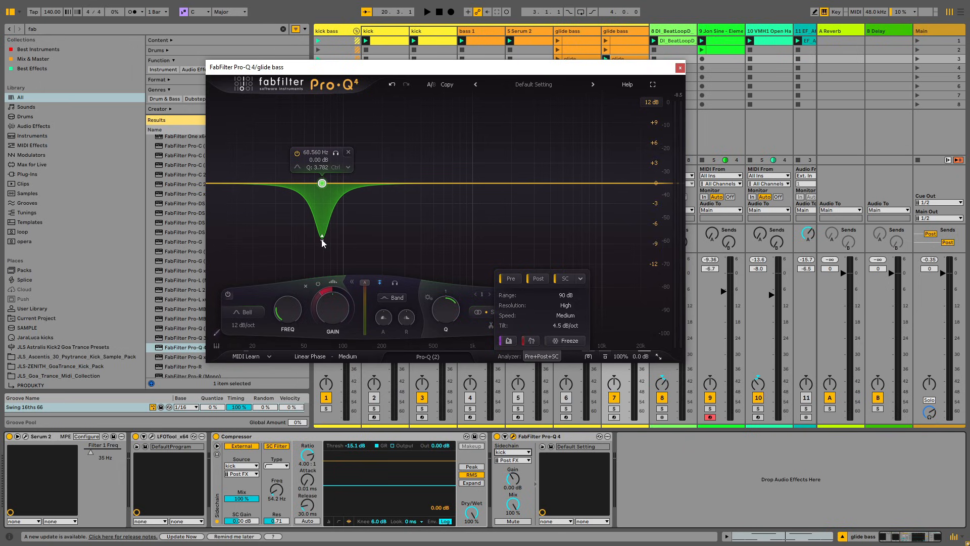
Step: Deepen the band's dynamic range to about -14 dB while auditioning the kick and glide bass
key(space)
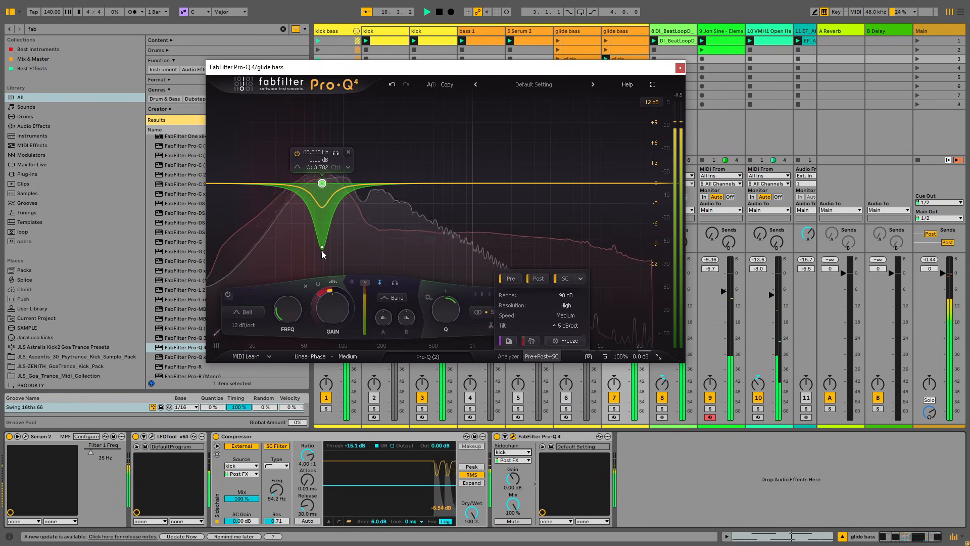
drag(322, 250, 319, 282)
key(space)
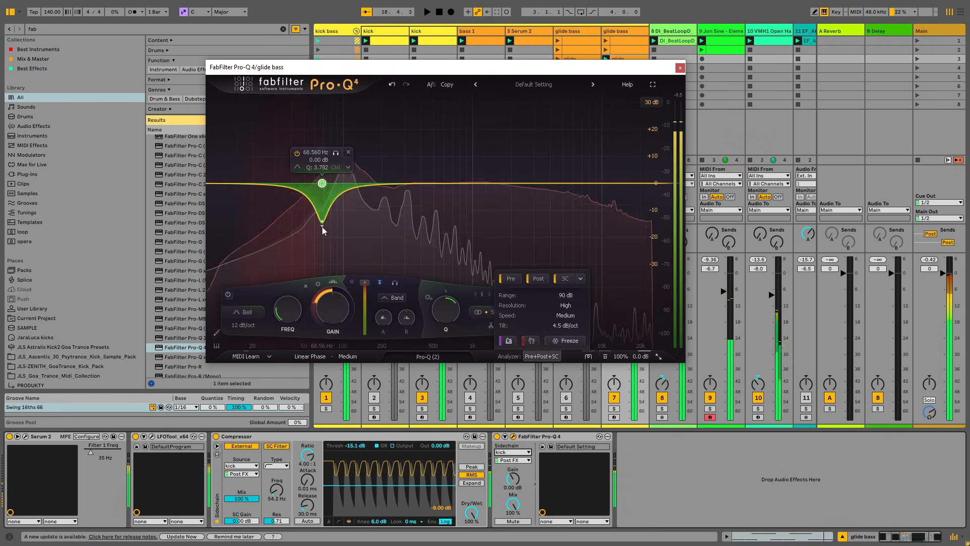
mouse_move(322, 226)
mouse_down()
mouse_move(319, 259)
mouse_move(321, 216)
mouse_move(326, 227)
mouse_up()
key(space)
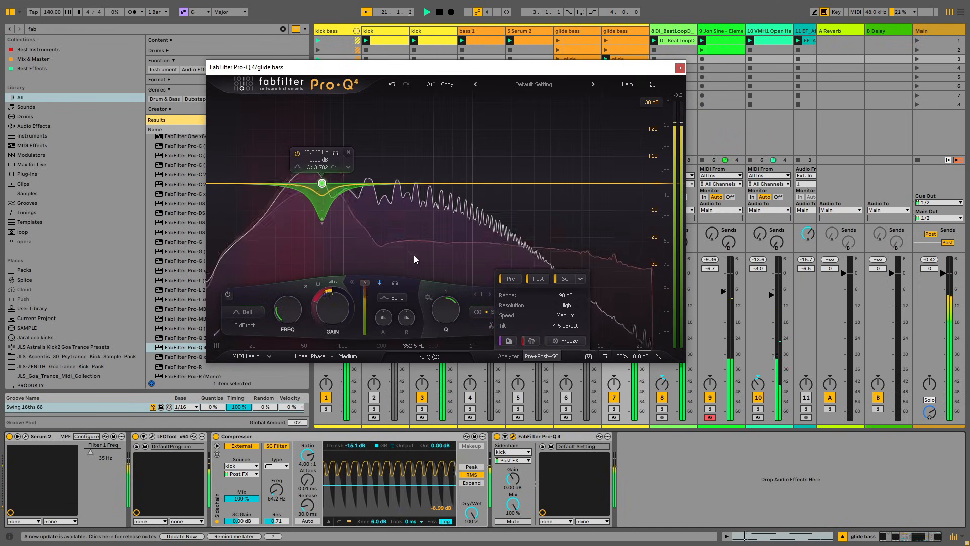
mouse_move(487, 212)
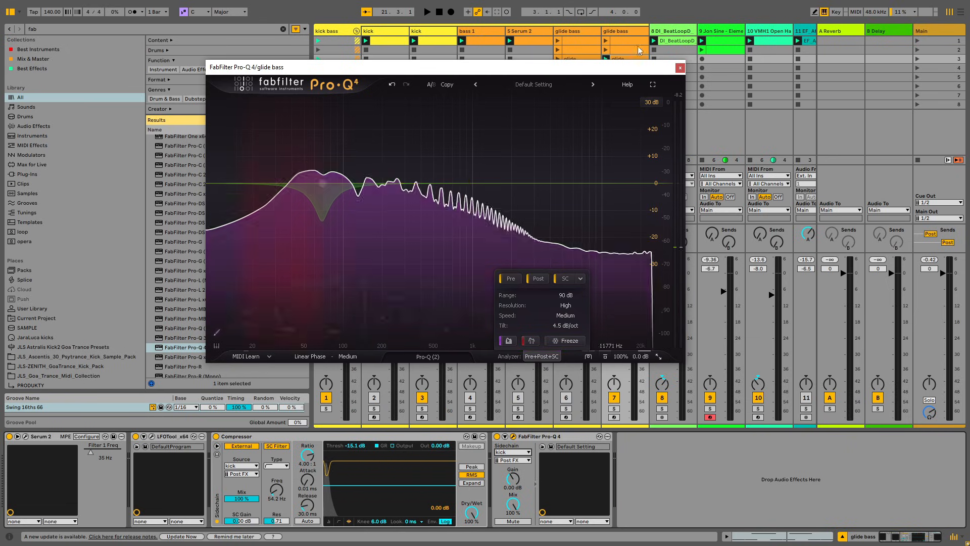
Step: Close Pro-Q 4, search the browser for "sat", and add Saturn 2 to the end of the glide bass device chain
click(679, 67)
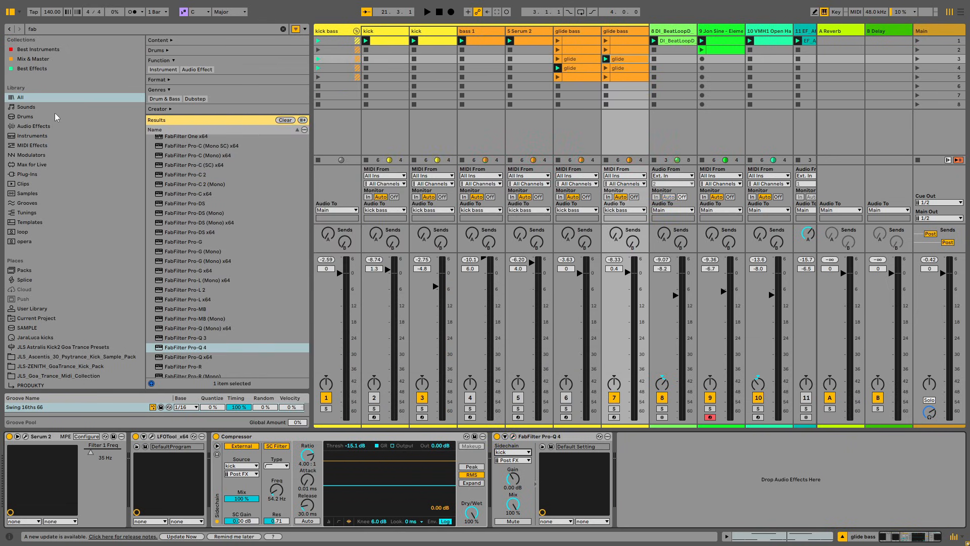
drag(51, 29, 13, 30)
text(sa)
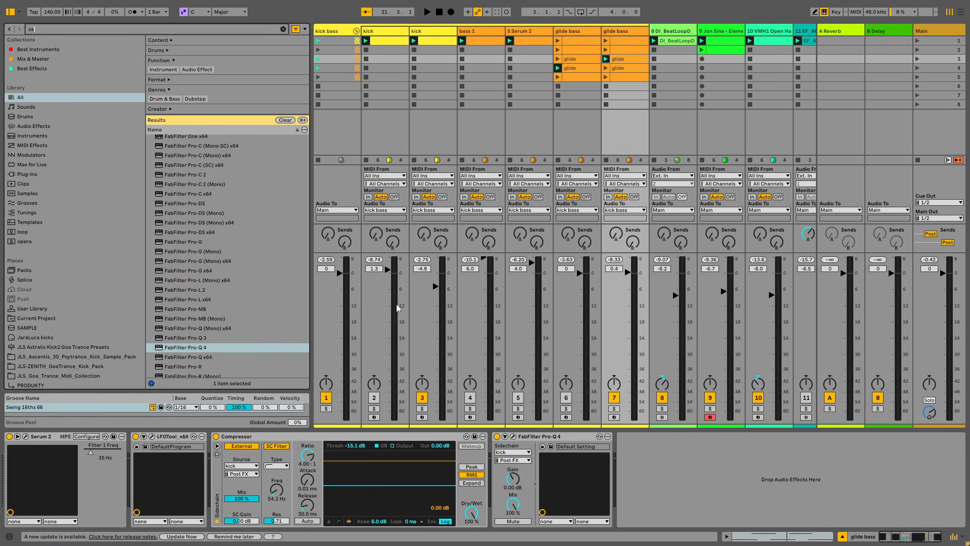
text(t)
double_click(174, 185)
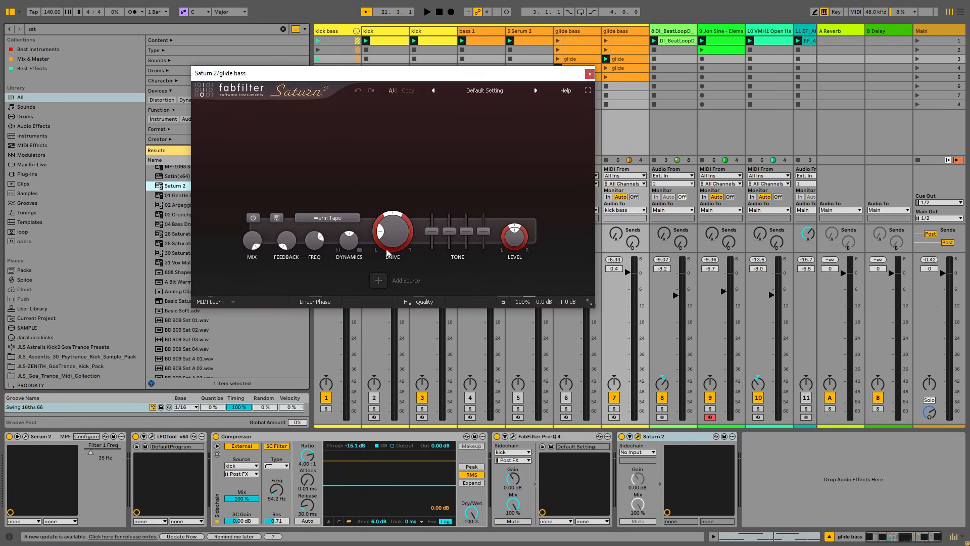
Step: Load Saturn 2's Clean preset and split the spectrum into four bands
click(493, 91)
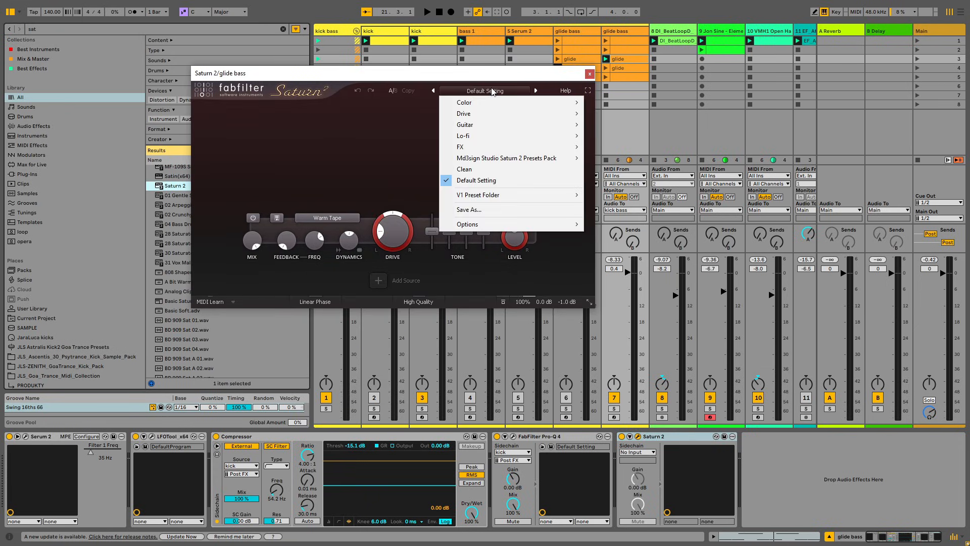
click(470, 174)
click(276, 108)
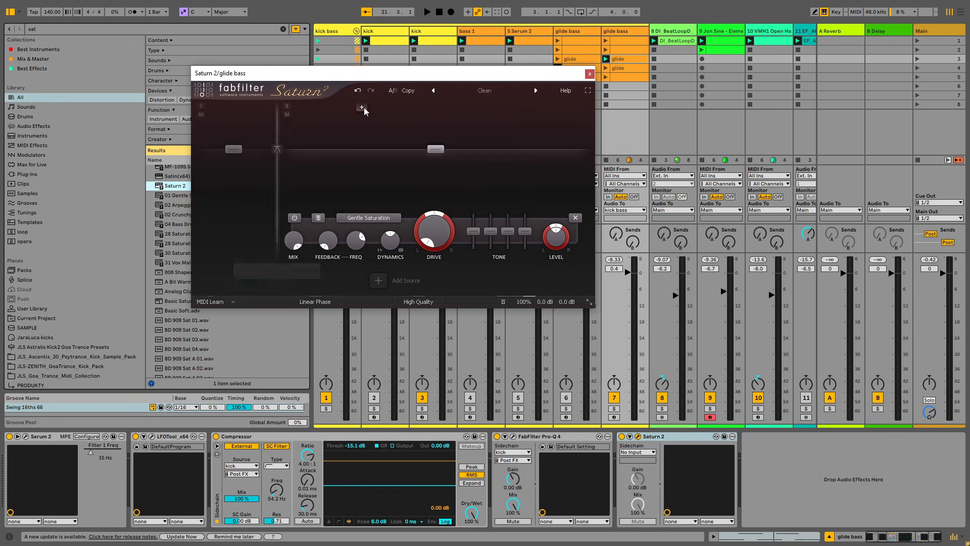
click(375, 107)
click(486, 107)
Step: Try lower positions for Saturn 2's first two crossovers, with the band 1 crossover at 40 Hz, during playback
drag(277, 141, 295, 130)
drag(374, 126, 391, 128)
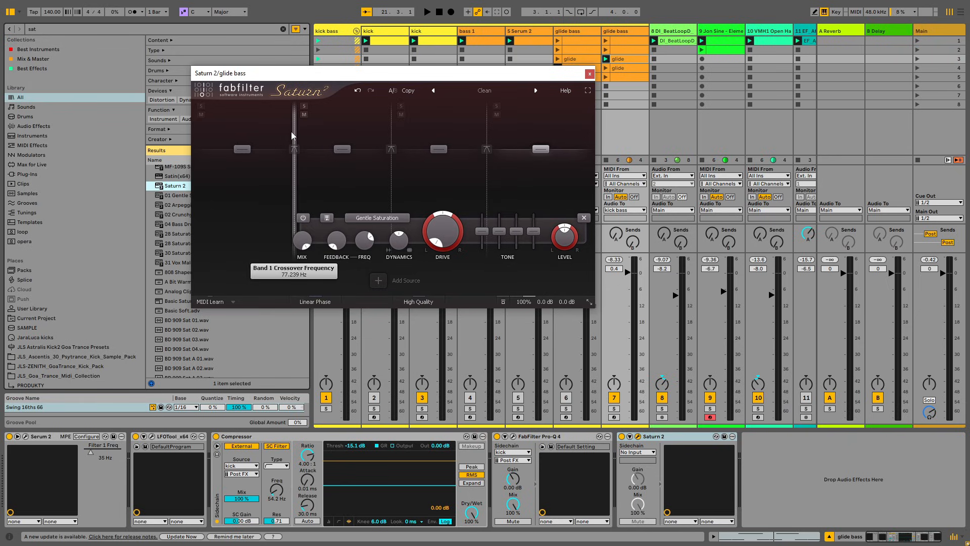
drag(292, 134, 262, 137)
key(space)
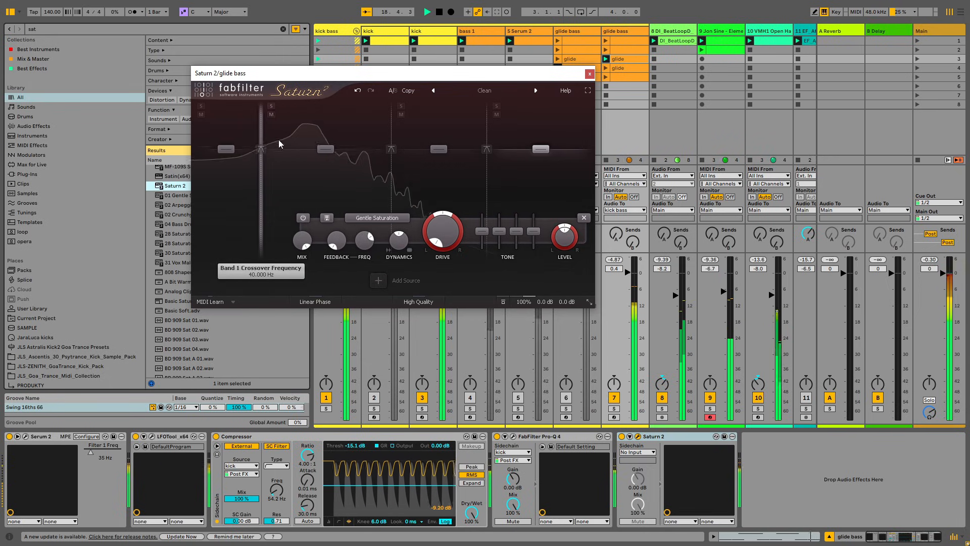
drag(389, 136, 325, 148)
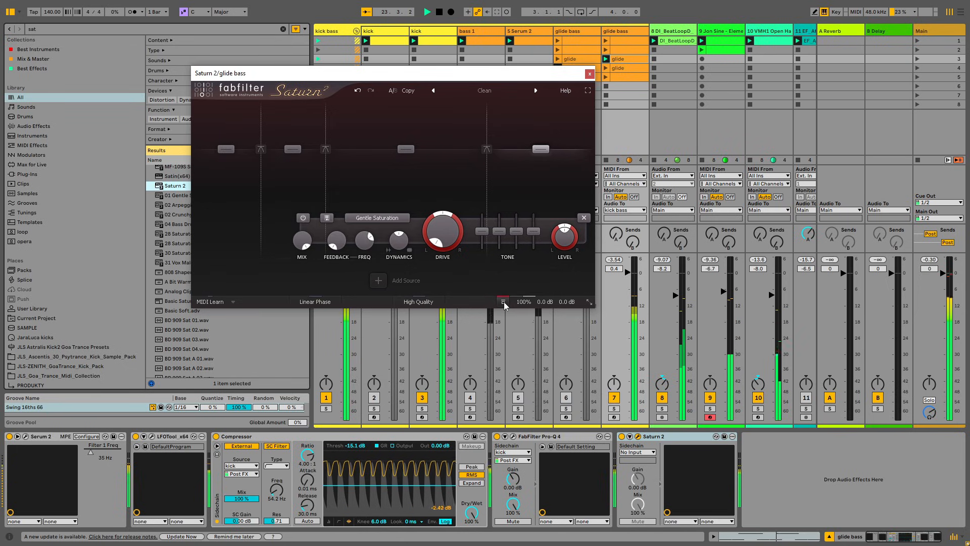
Step: Raise Saturn 2's first two crossover frequencies, audition the glide bass, and close the plugin
drag(328, 147, 389, 143)
drag(261, 134, 312, 143)
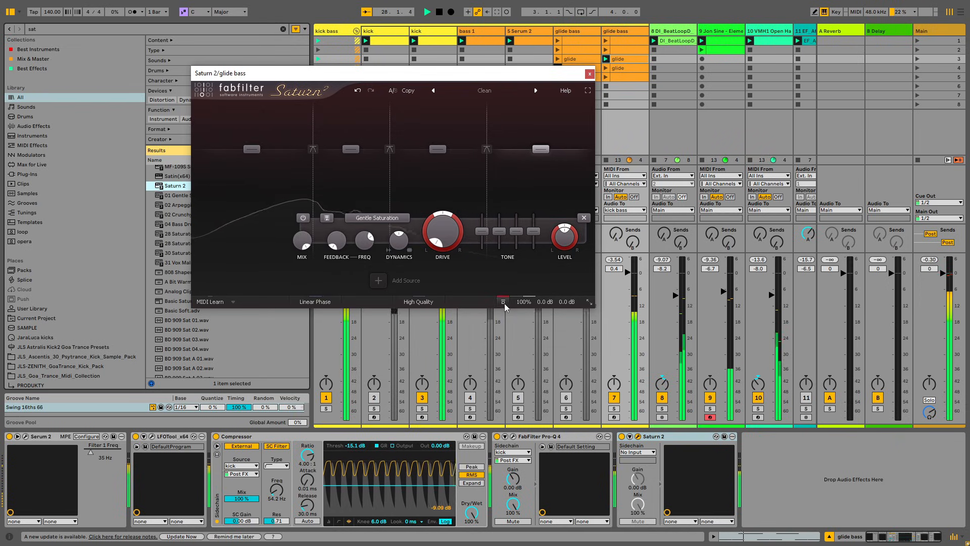
click(589, 74)
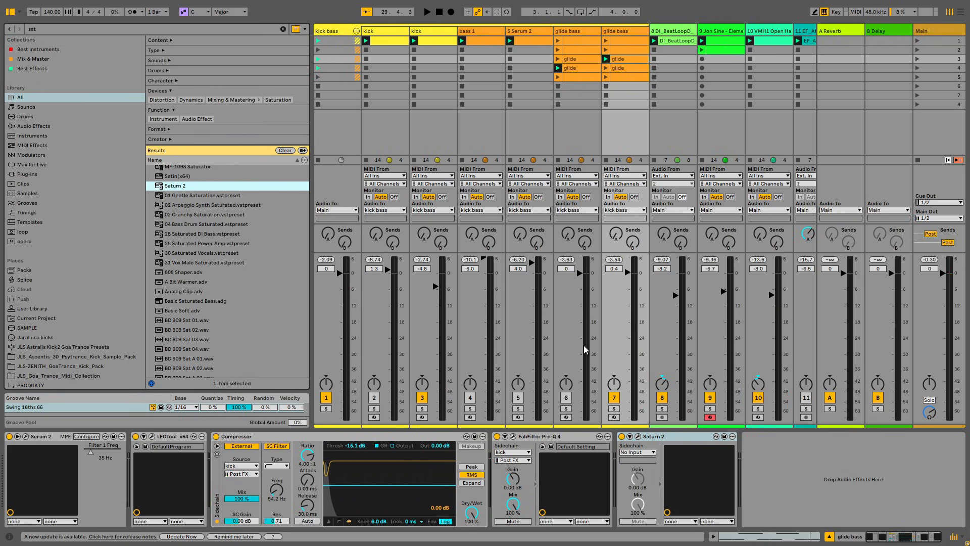
Step: Open PSYSCOPE on the kick bass group, keep kick as its sidechain source, and inspect the waveforms during playback
click(338, 32)
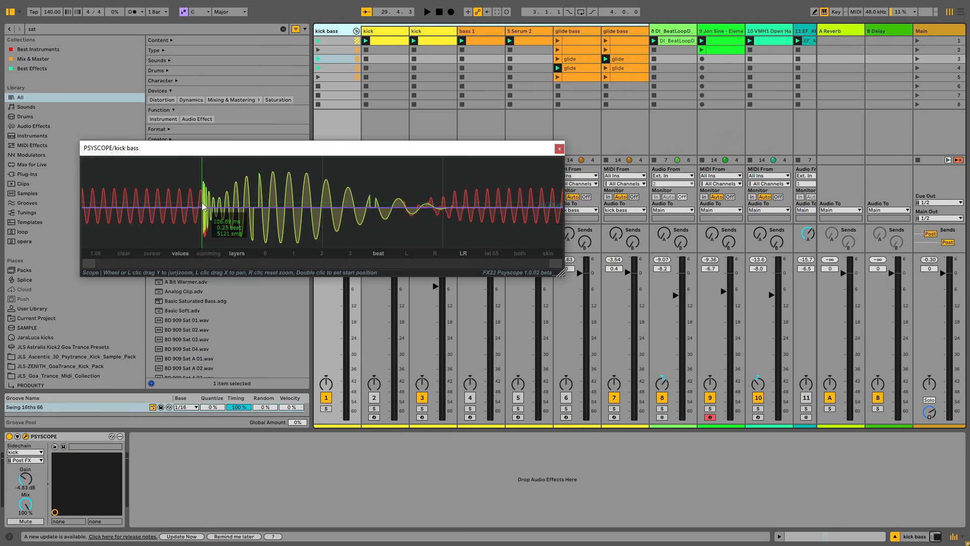
key(space)
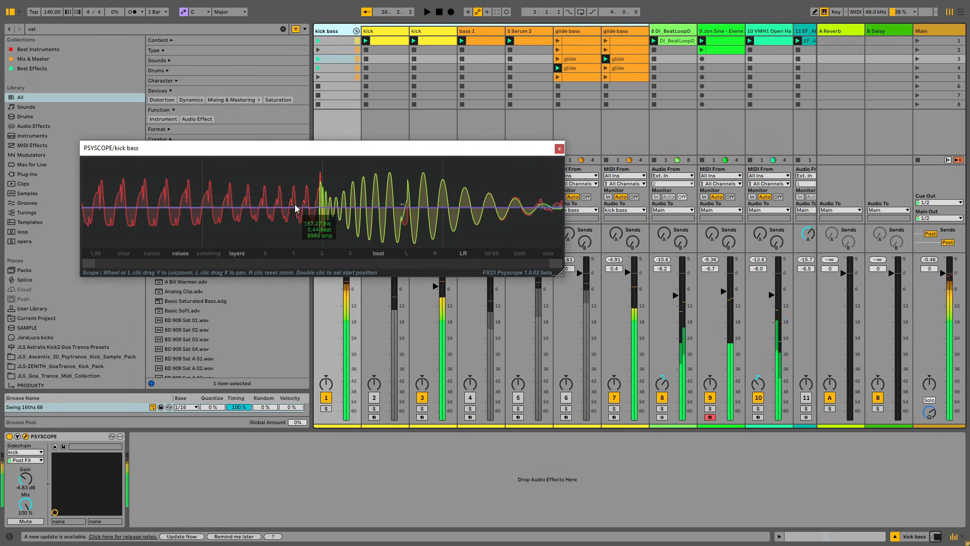
click(348, 12)
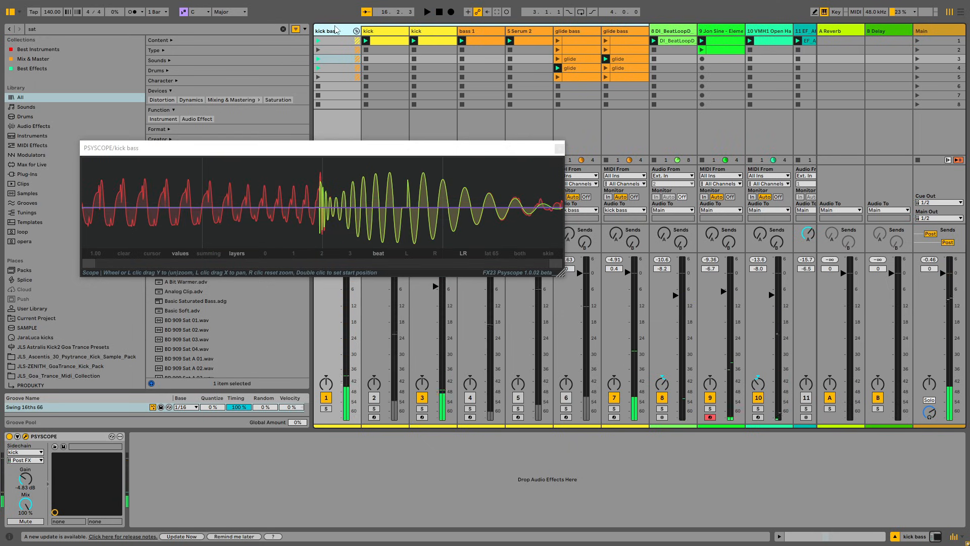
click(21, 453)
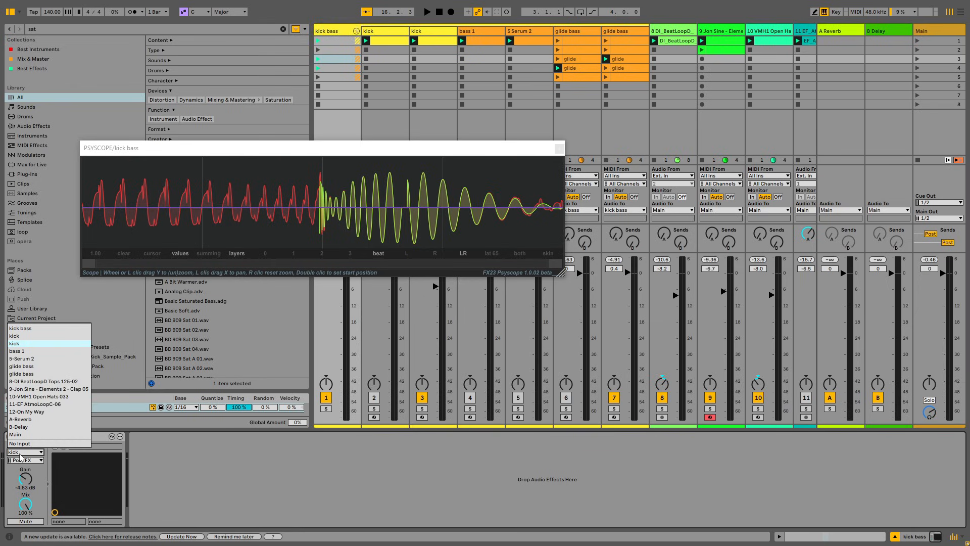
click(20, 454)
click(315, 239)
key(space)
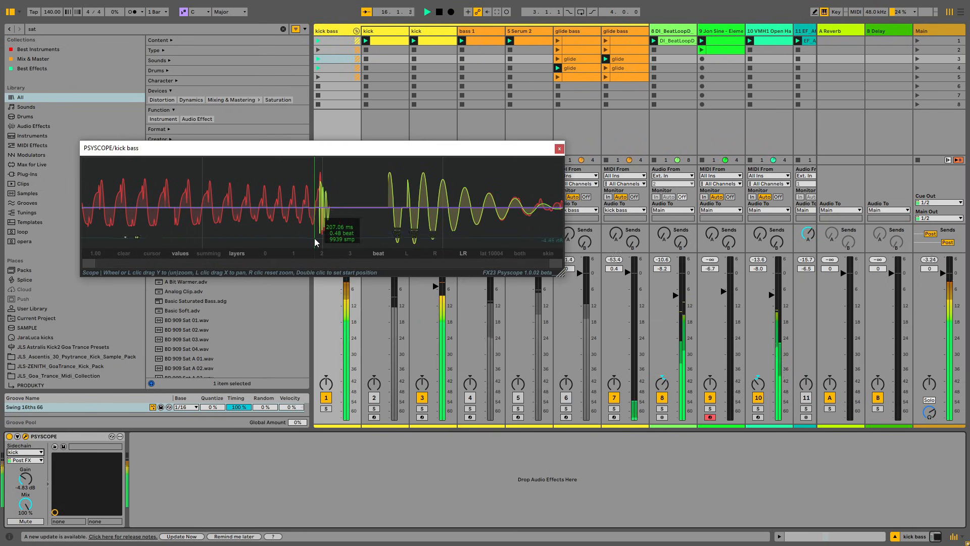
Step: Set PSYSCOPE's sidechain gain to -3.69 dB while playing the kick and bass with the layers overlaid
click(238, 254)
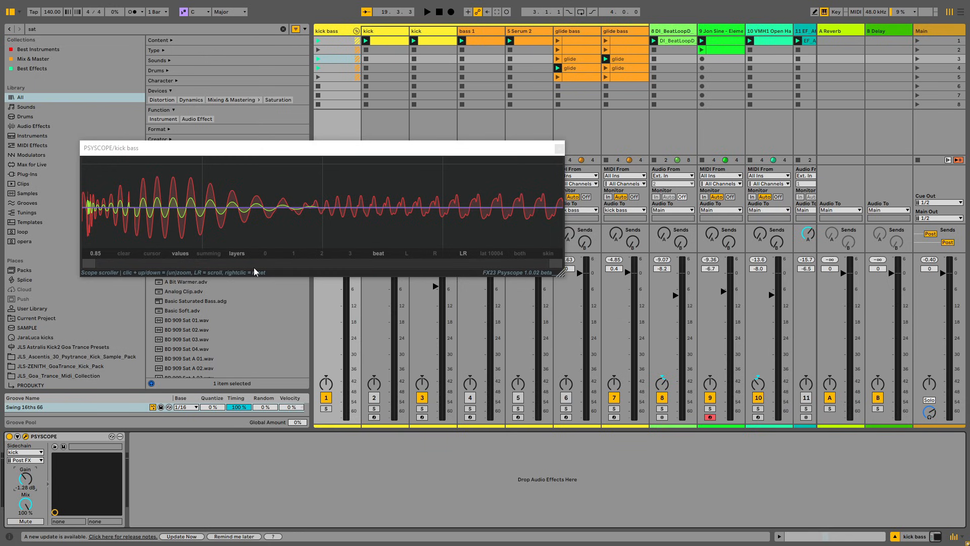
key(space)
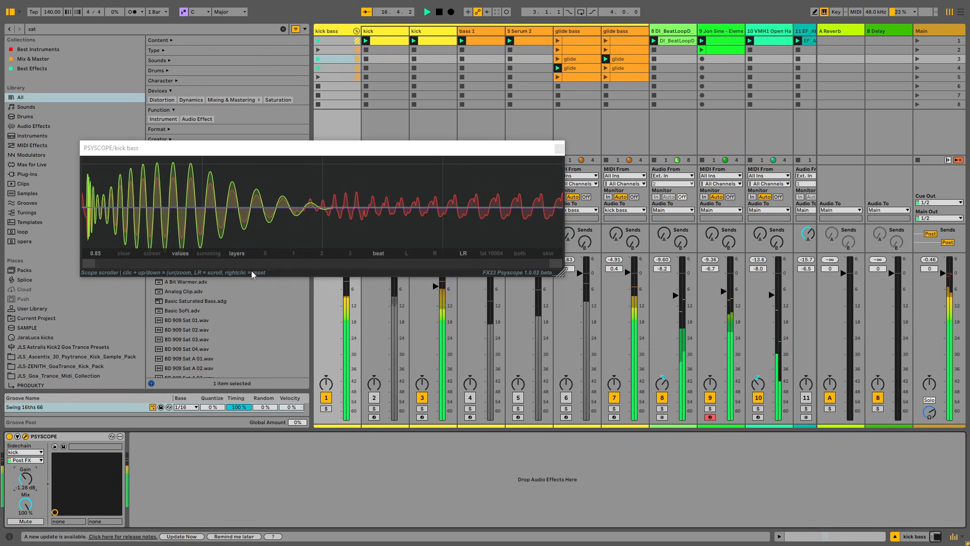
drag(27, 479, 28, 485)
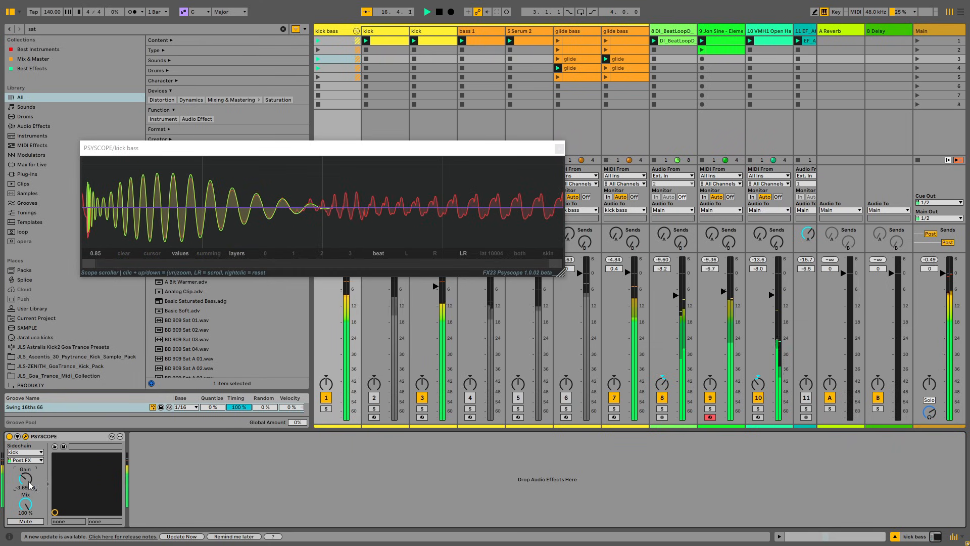
key(space)
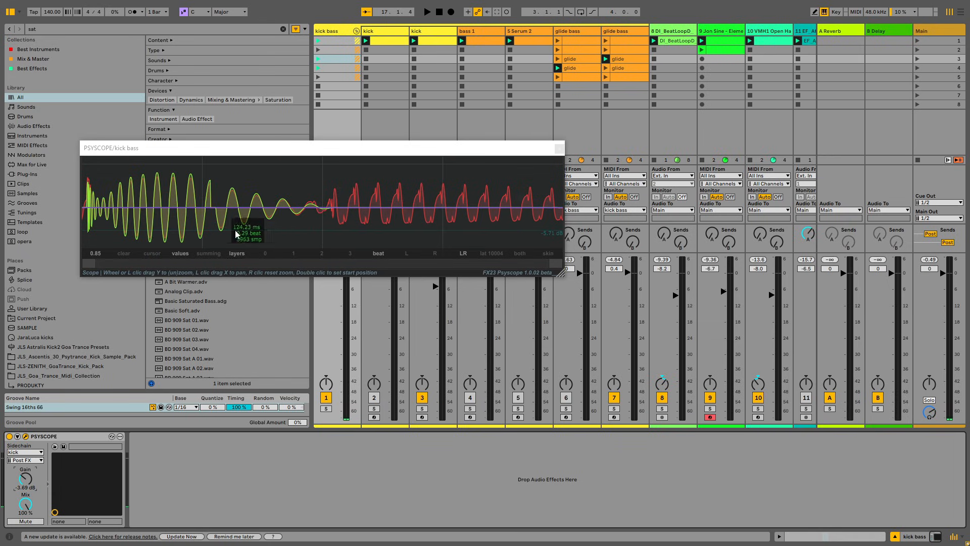
Step: Compare the glide bass waveform in PSYSCOPE with Saturn 2 bypassed and active, leave Saturn 2 enabled, and close the scope
key(space)
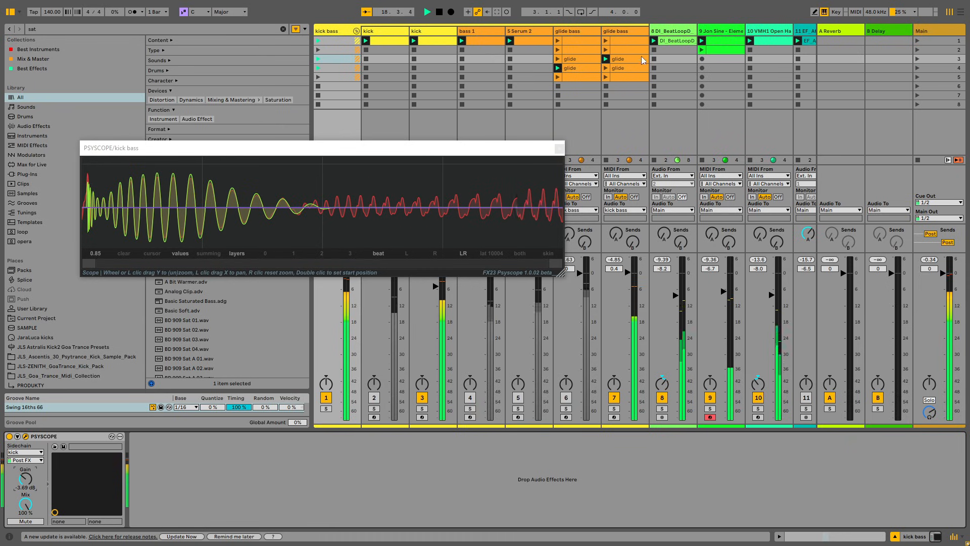
click(621, 50)
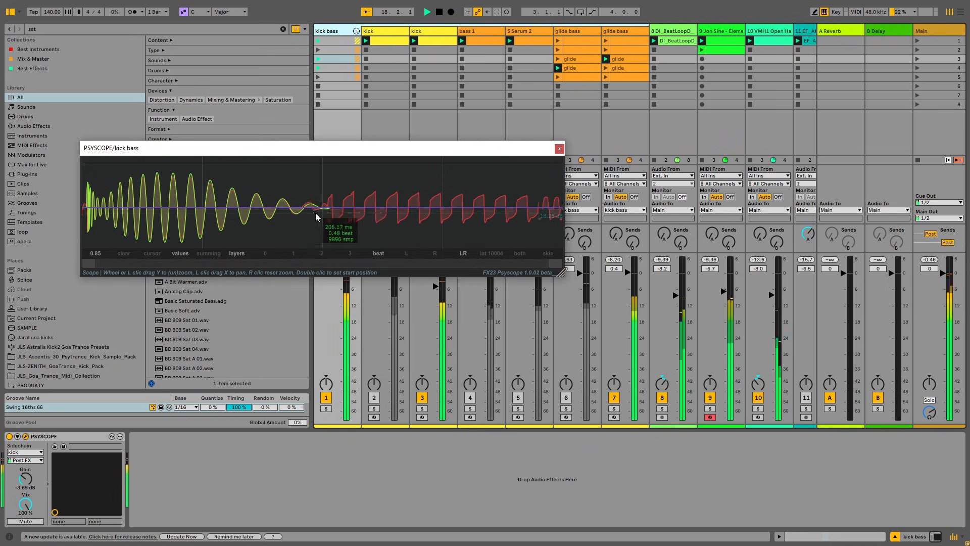
key(space)
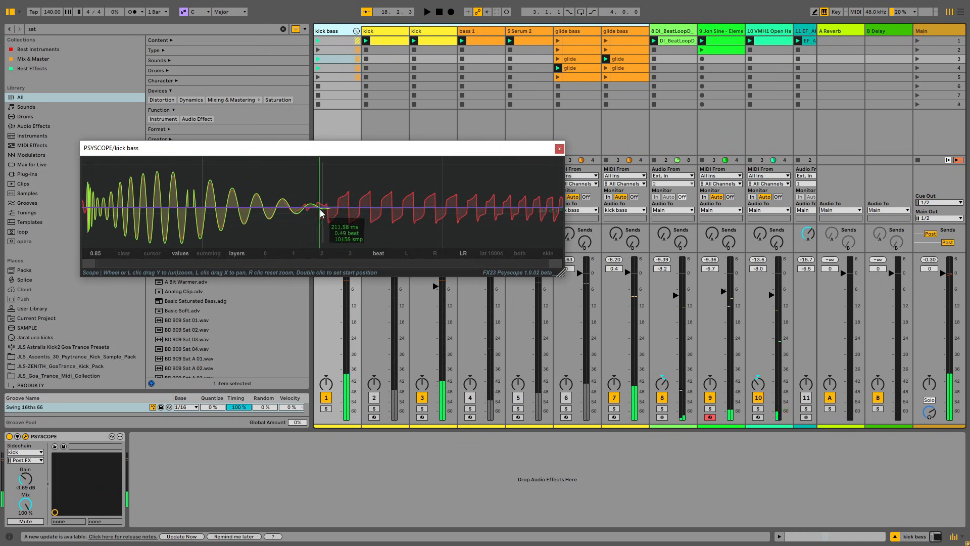
click(609, 36)
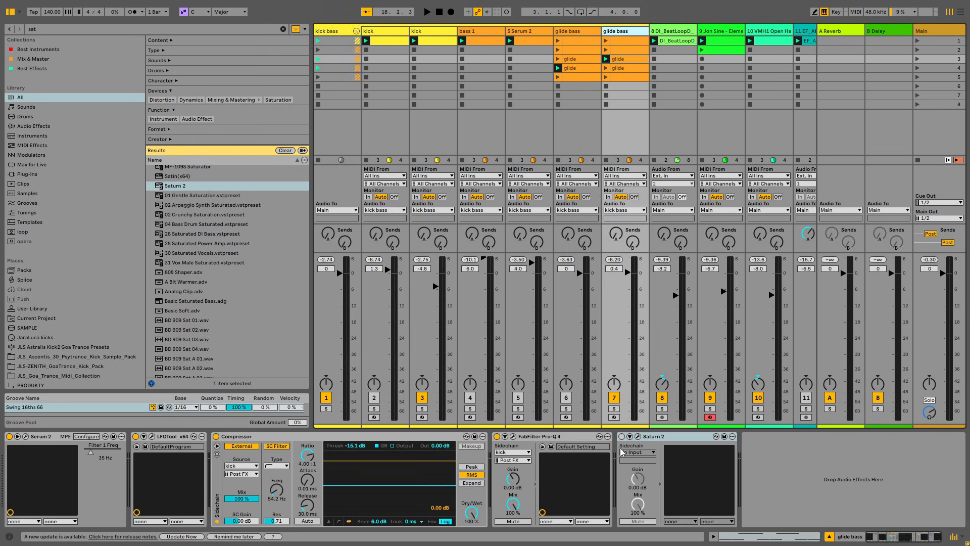
click(621, 437)
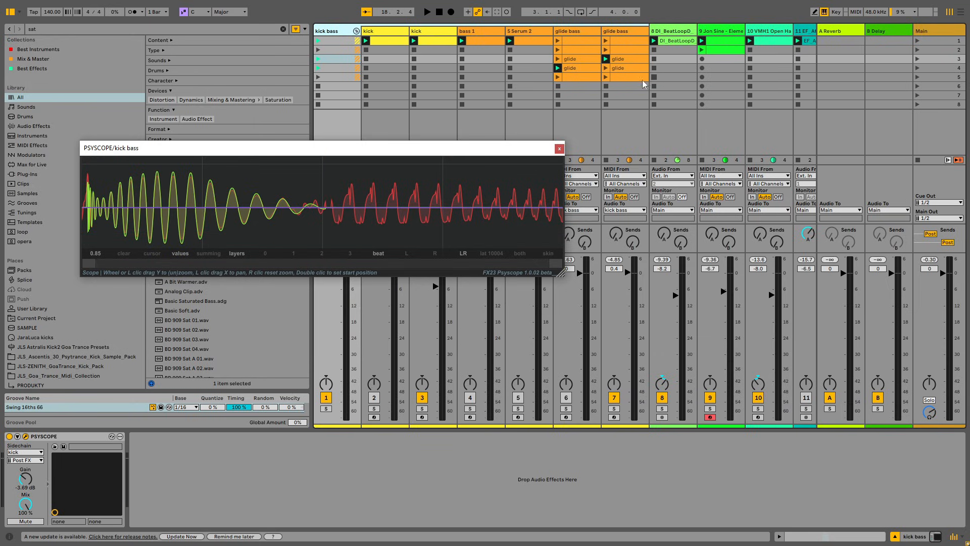
click(559, 148)
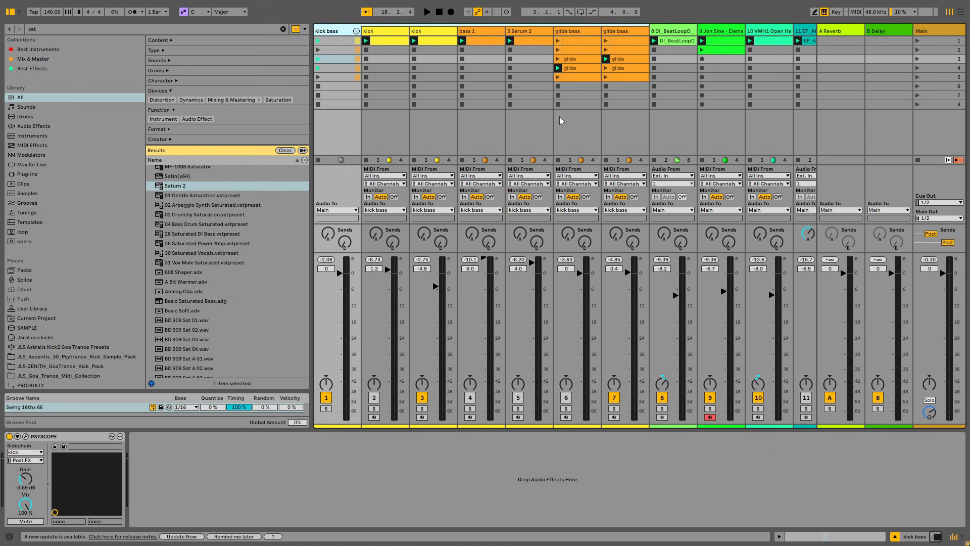
Step: Play the glide bass track's fifth clip and examine the volume curve in its LFOTool
click(607, 76)
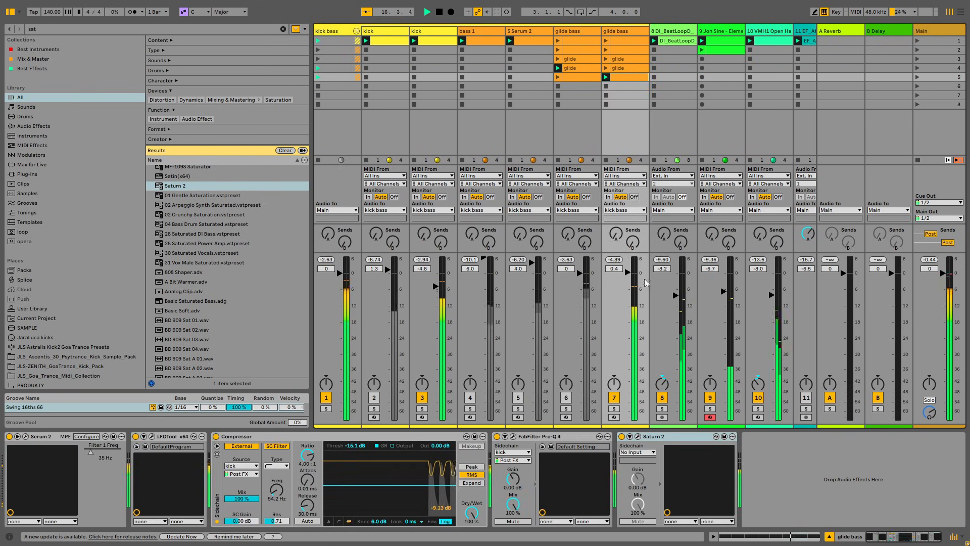
click(152, 436)
key(space)
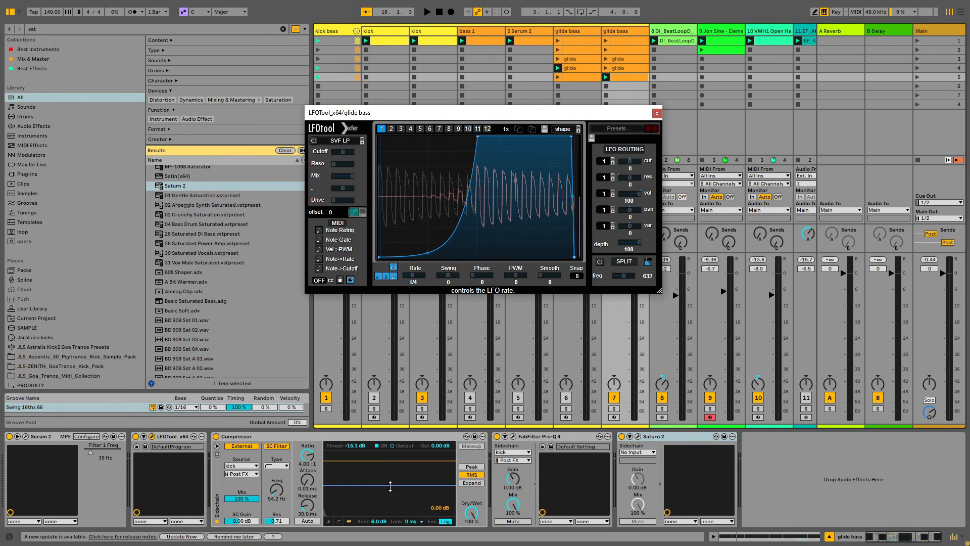
Step: Lower the glide bass Compressor threshold to -21.7 dB, audition the stronger ducking, and close LFOTool
drag(390, 486, 390, 493)
key(space)
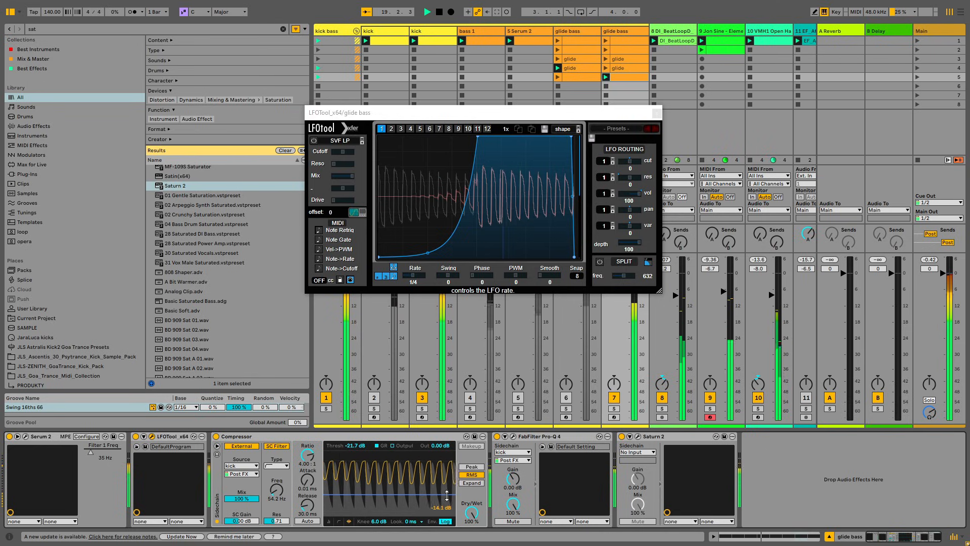
key(space)
click(657, 113)
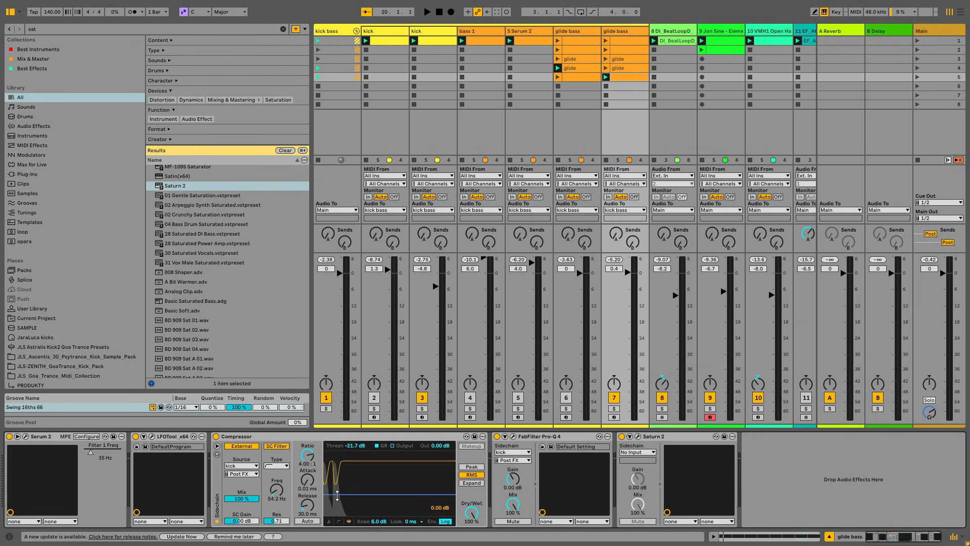
Step: Launch the glide bass track's third clip, review its notes, and return to the track's devices
click(606, 59)
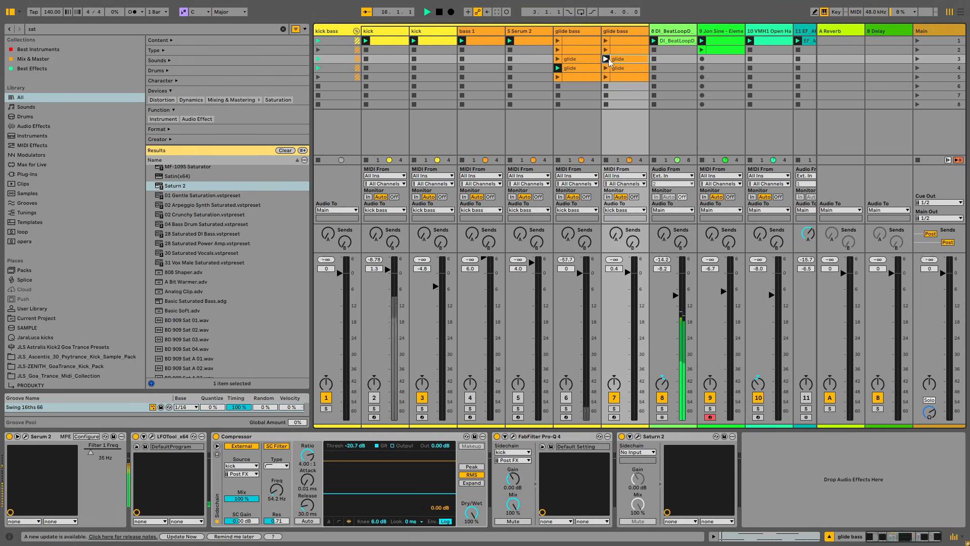
double_click(627, 56)
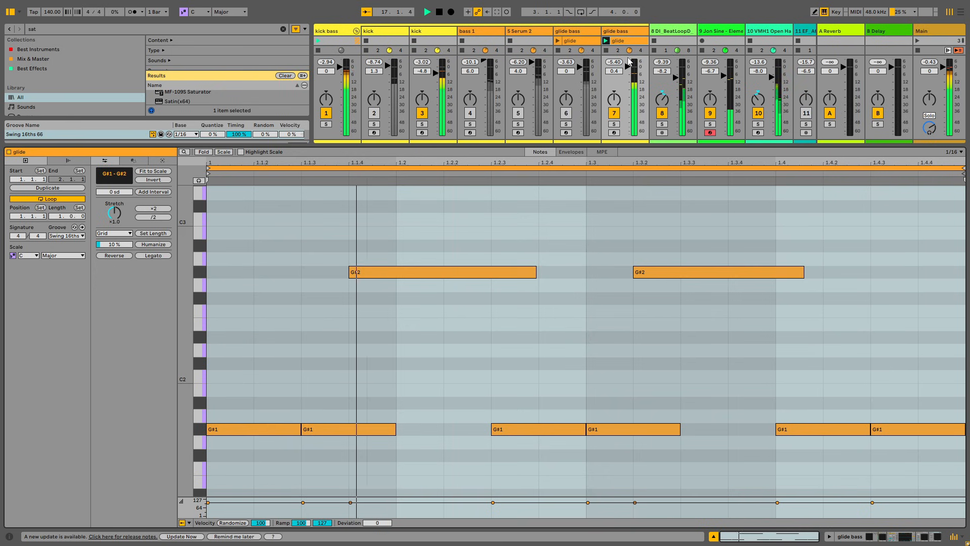
click(608, 34)
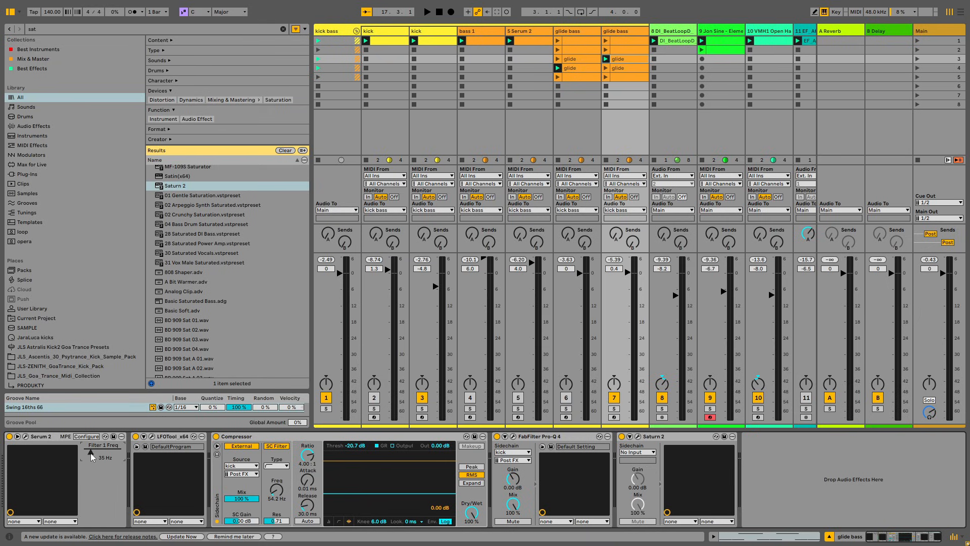
Step: Check the glide bass patch in Serum 2, close it, and reopen the glide clip's notes
click(26, 436)
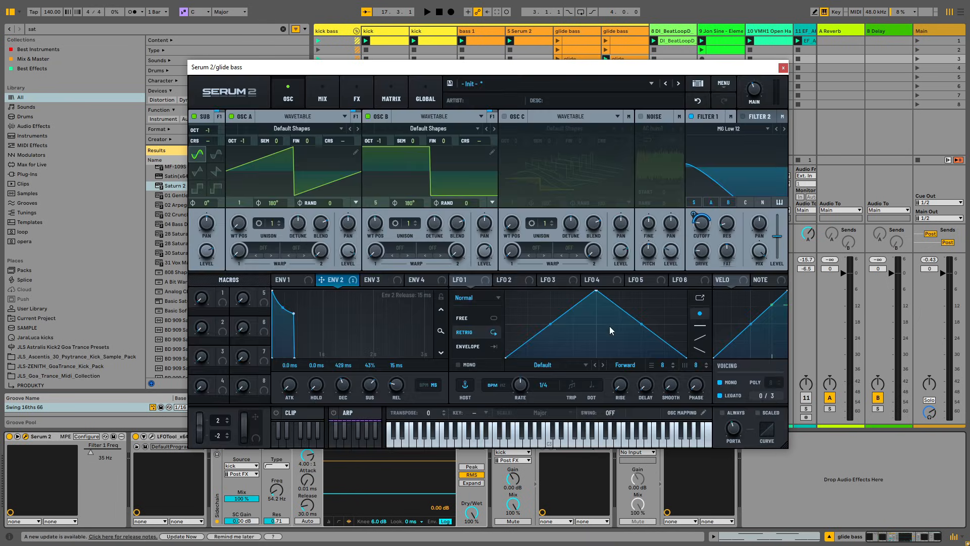
click(782, 68)
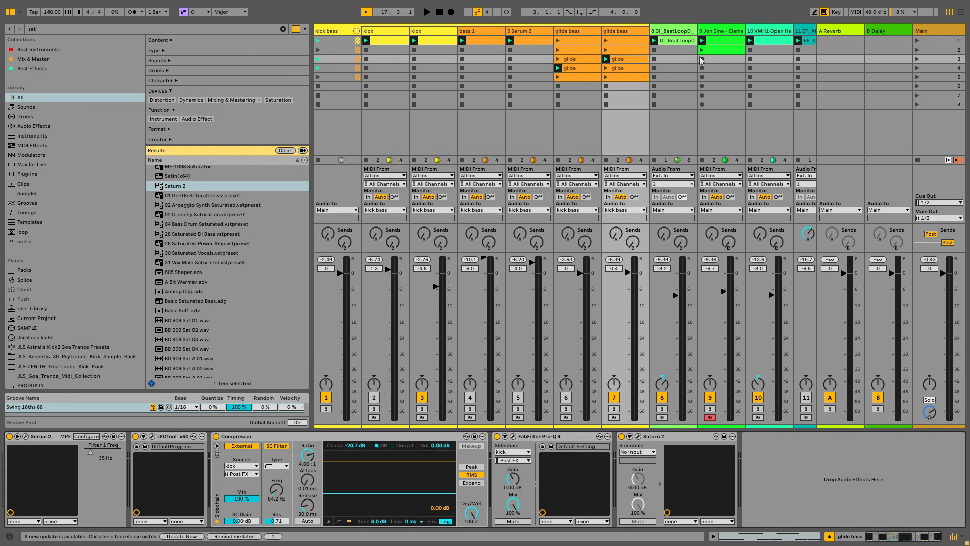
double_click(626, 68)
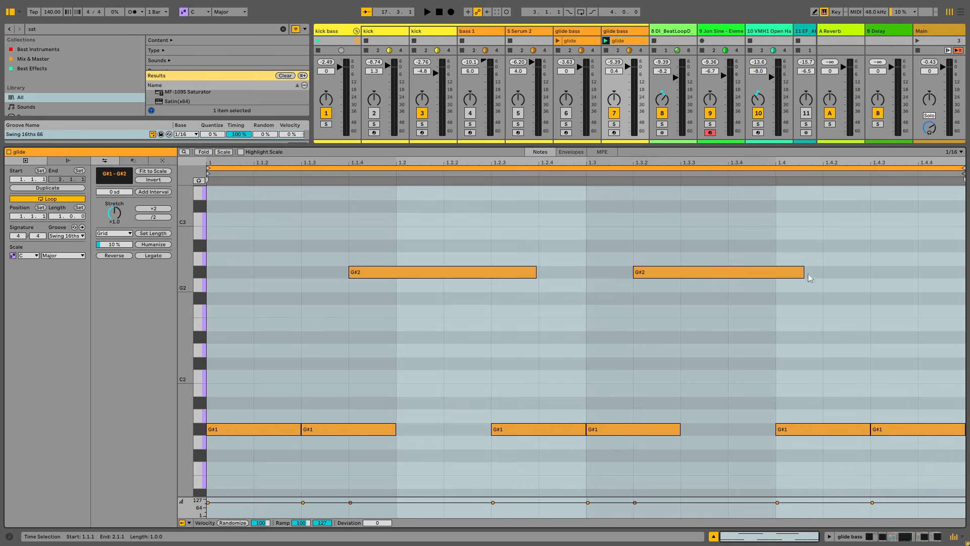
Step: Show the glide clip's Serum 2 Filter 1 Freq envelope, draw a triangular peak at 1.3 between 1.2.3 and 1.3.3, and play it
click(580, 153)
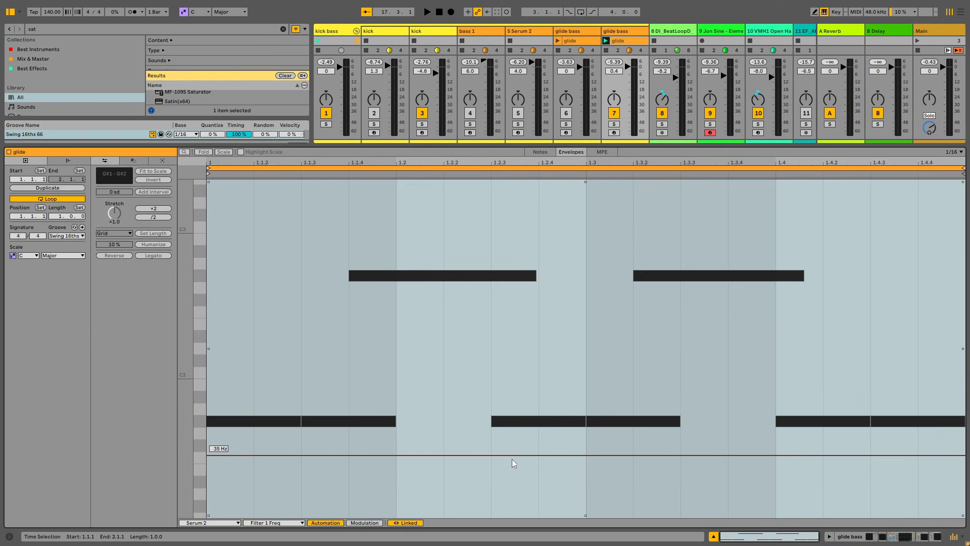
click(491, 455)
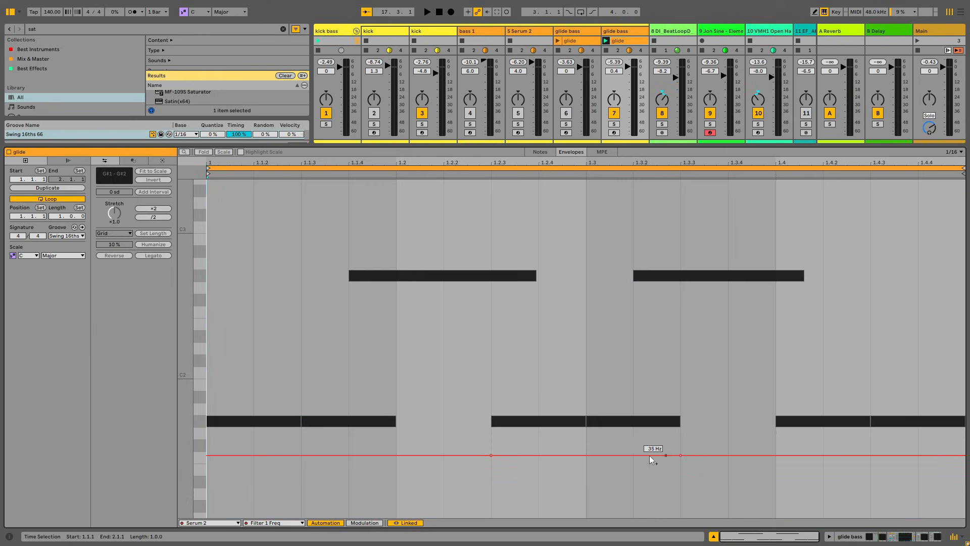
drag(586, 455, 572, 317)
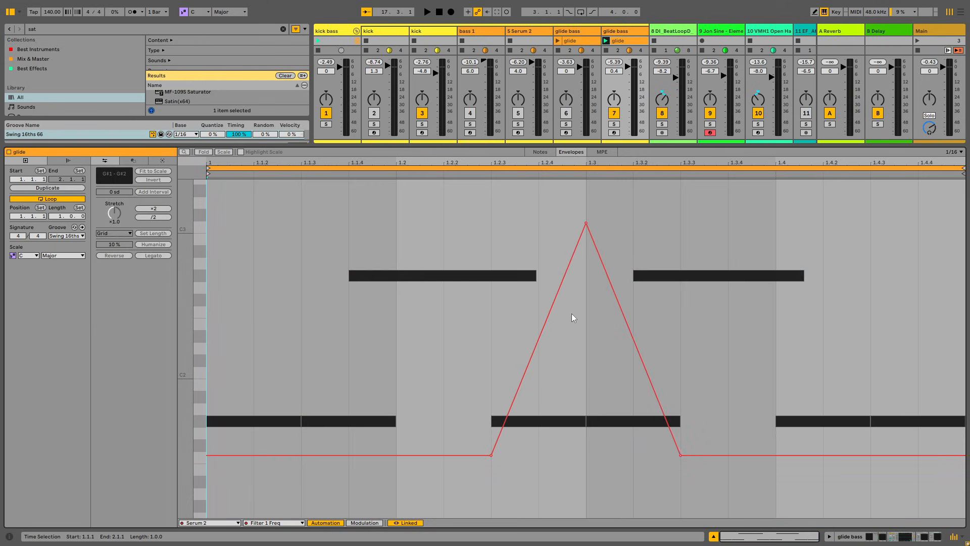
key(space)
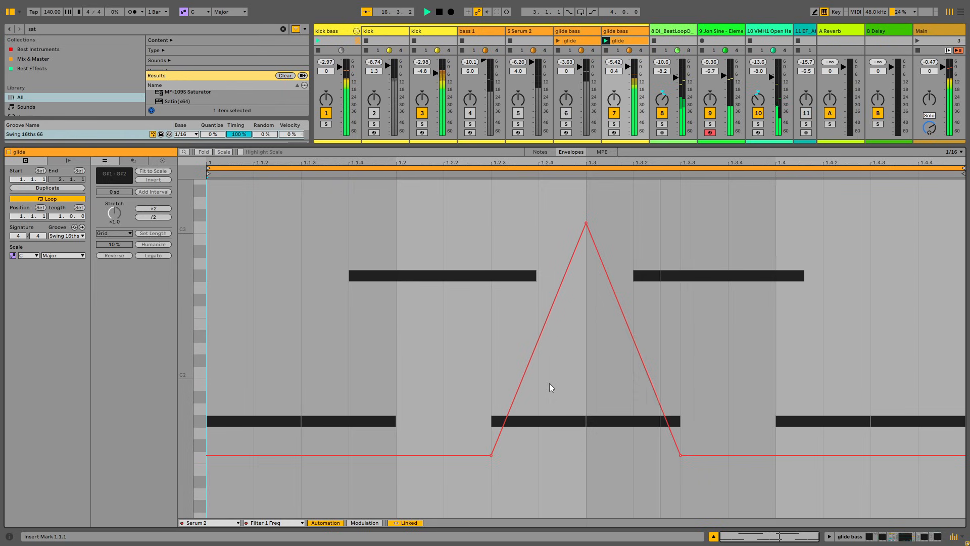
Step: Add a filter frequency rise from 1.4 to the end of the glide clip, bend it into an exponential curve, and audition it
click(778, 454)
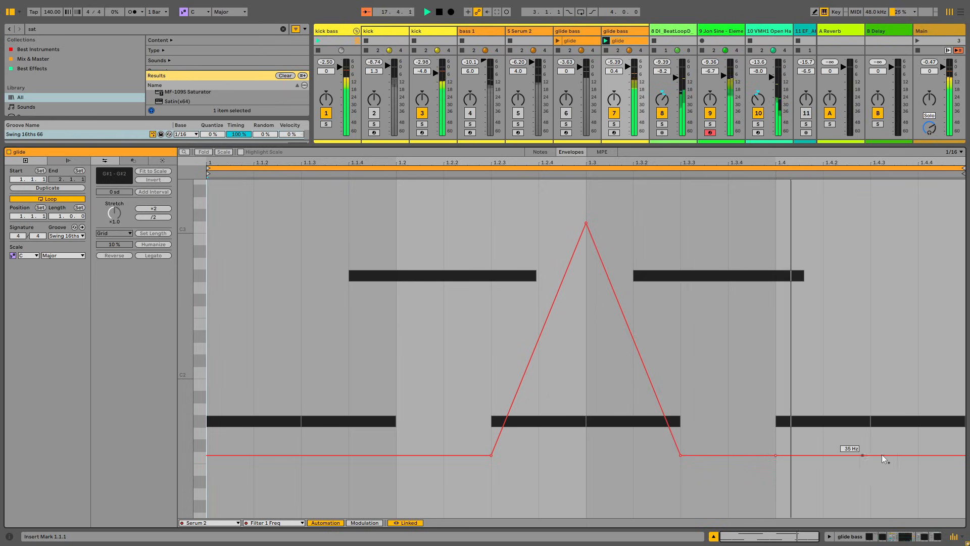
drag(960, 455, 960, 238)
click(877, 383)
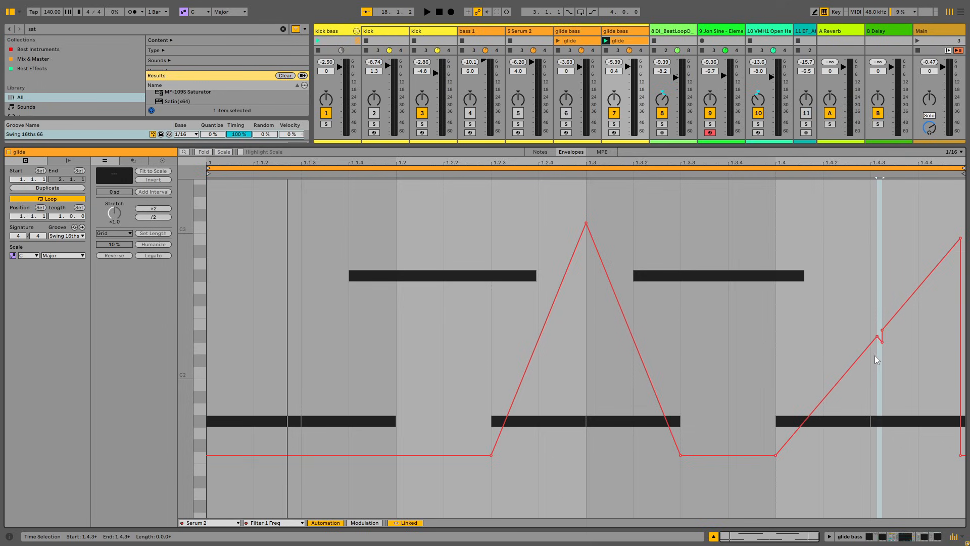
click(875, 355)
drag(872, 343, 874, 392)
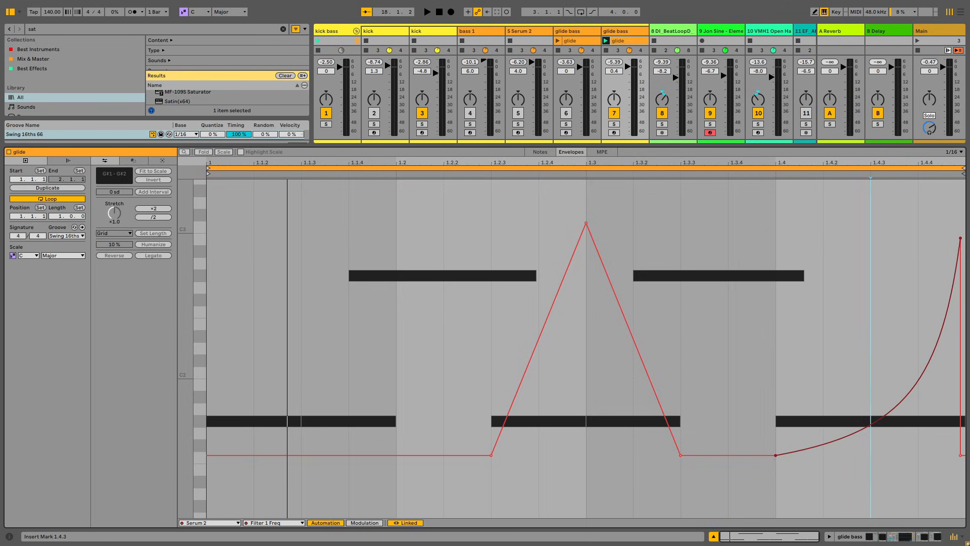
key(space)
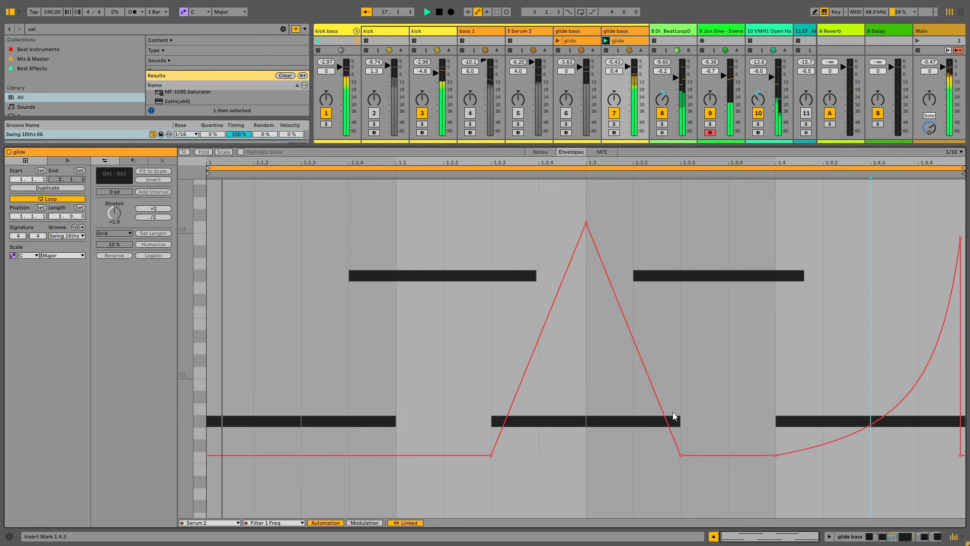
Step: Try a descending filter frequency ramp from the glide clip's start to just before 1.2.3, and remove its peak
click(209, 455)
click(457, 455)
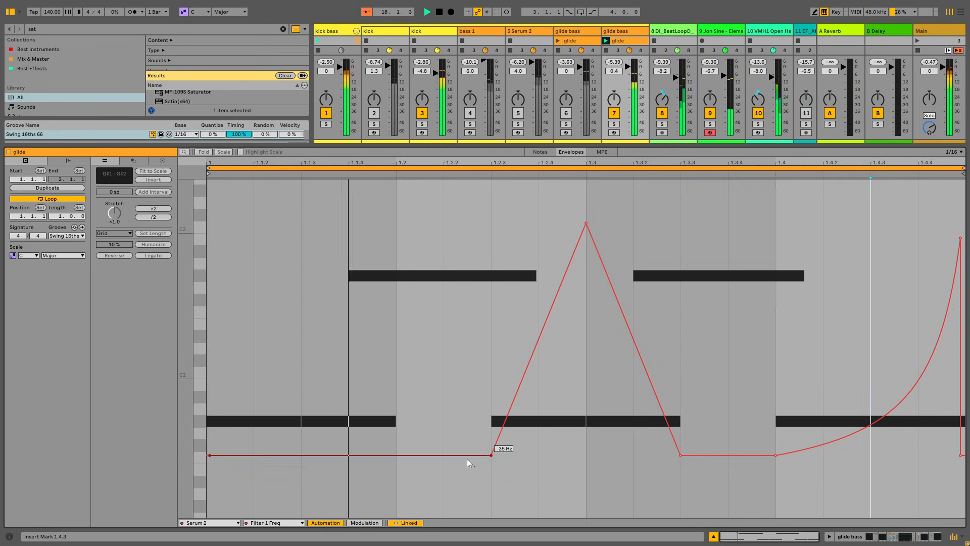
click(421, 455)
drag(420, 455, 210, 236)
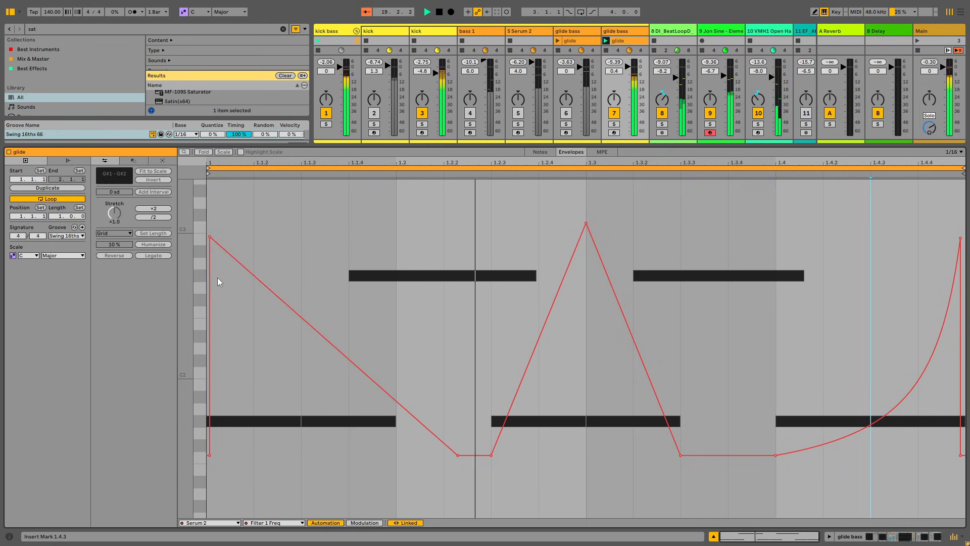
drag(209, 454, 205, 454)
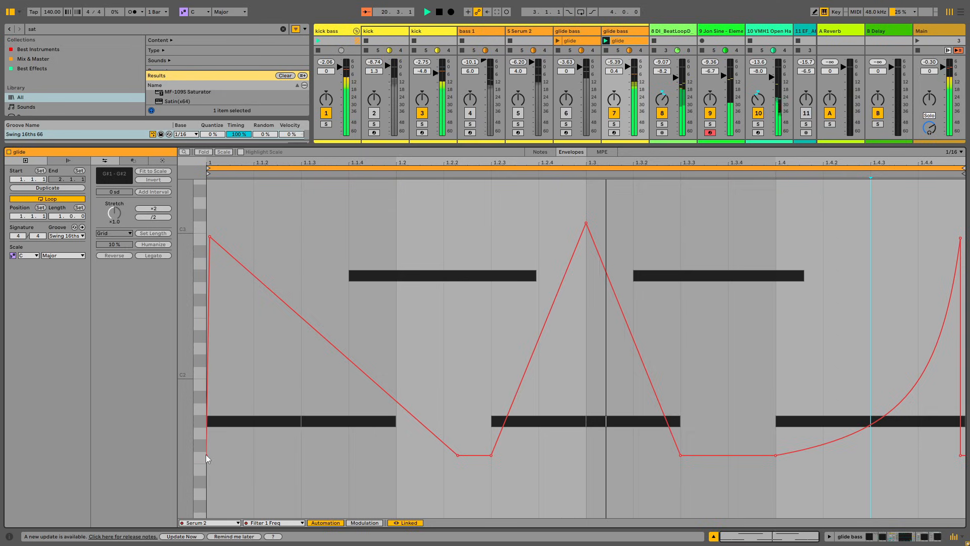
click(209, 237)
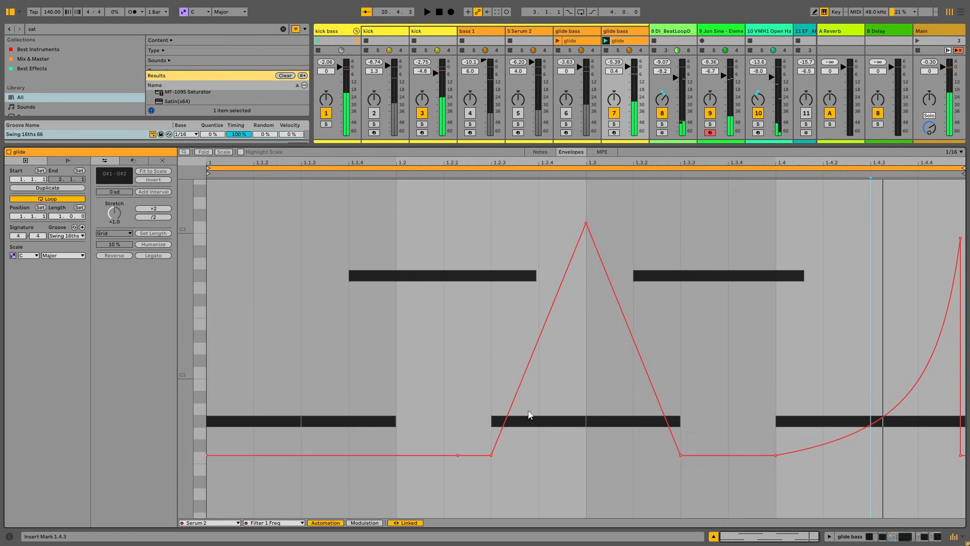
Step: Delete the peak at 1.3, start the curved rise at 1.2, raise its end point near maximum, audition it, and close the clip view
click(491, 455)
click(586, 223)
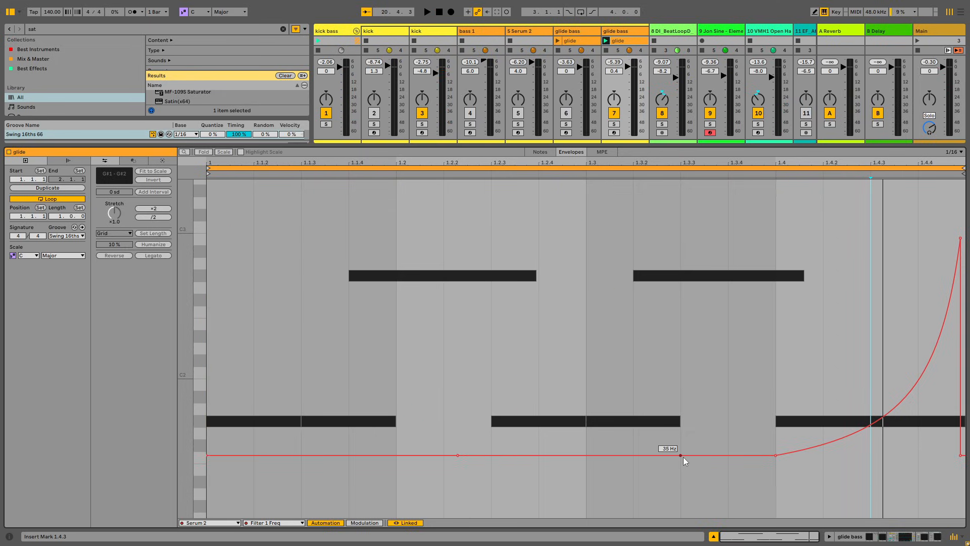
drag(776, 455, 406, 459)
key(space)
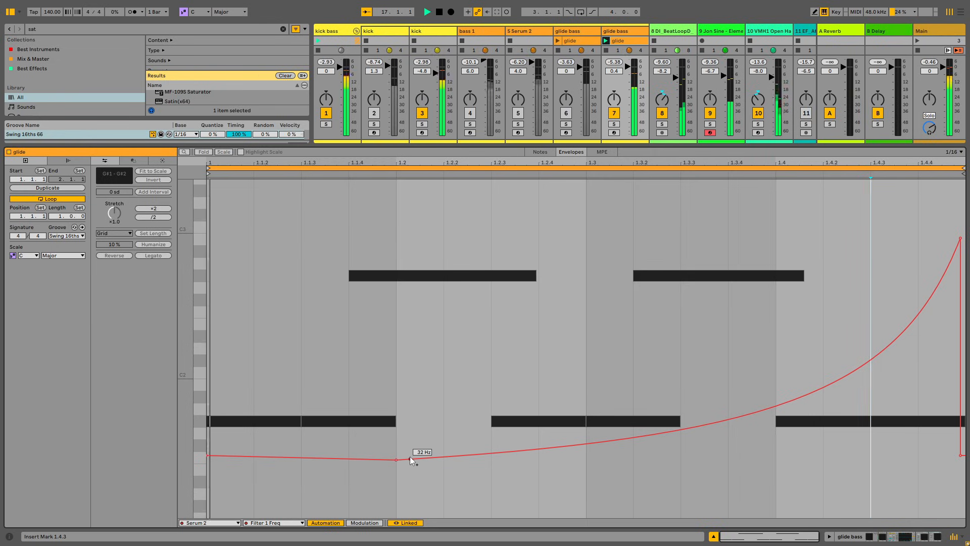
drag(960, 238, 959, 187)
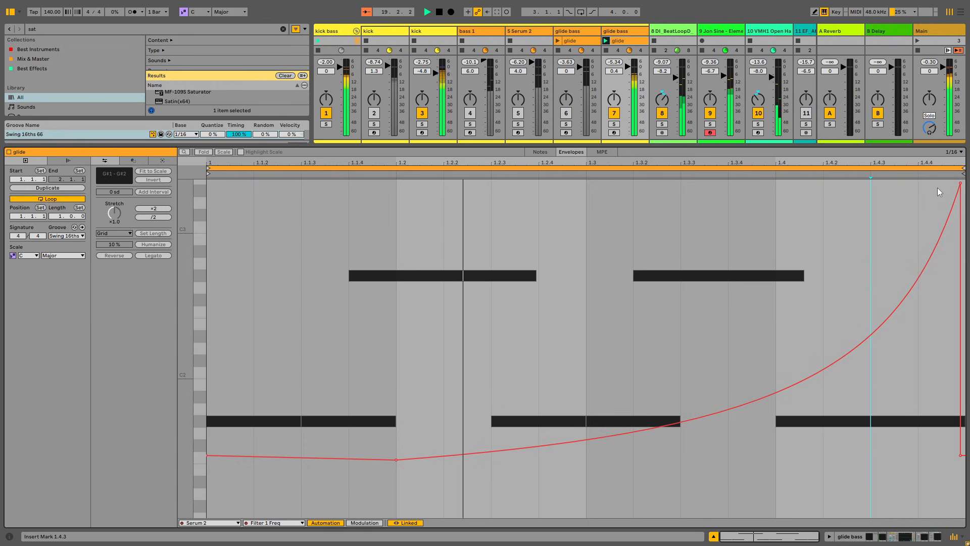
click(959, 185)
double_click(790, 144)
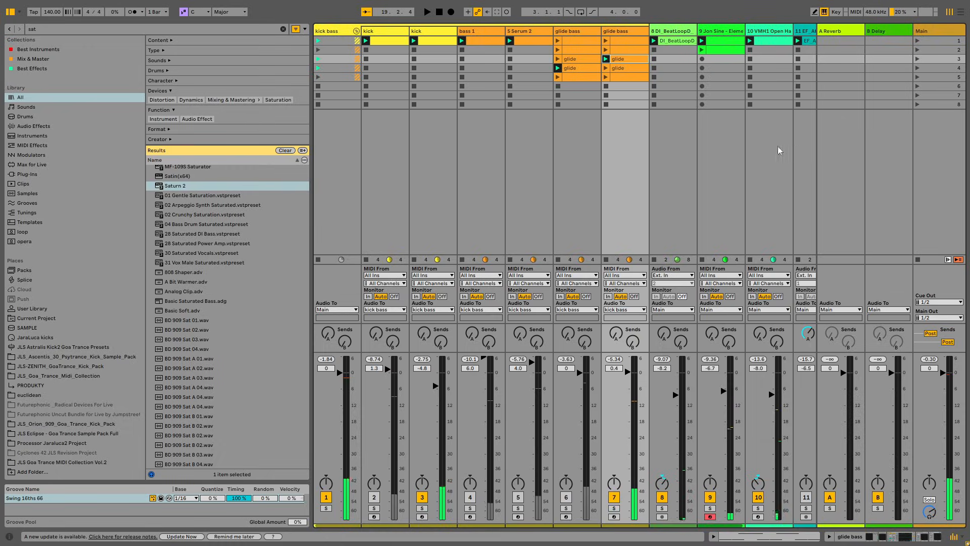
Step: Open the glide bass track's fifth clip, draw a Filter 1 Freq ramp from 1.2 to 1.2.3 with a sharp drop, and launch it
double_click(624, 76)
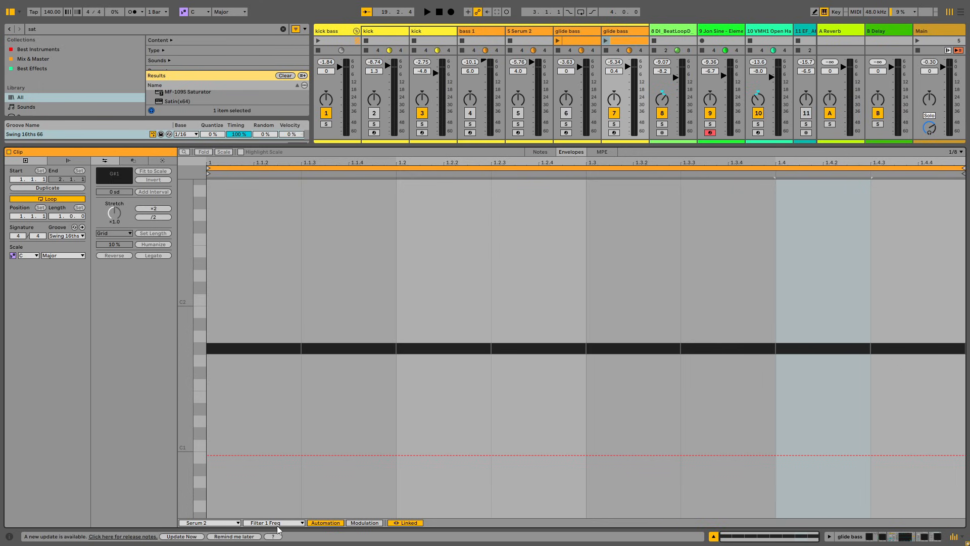
click(396, 456)
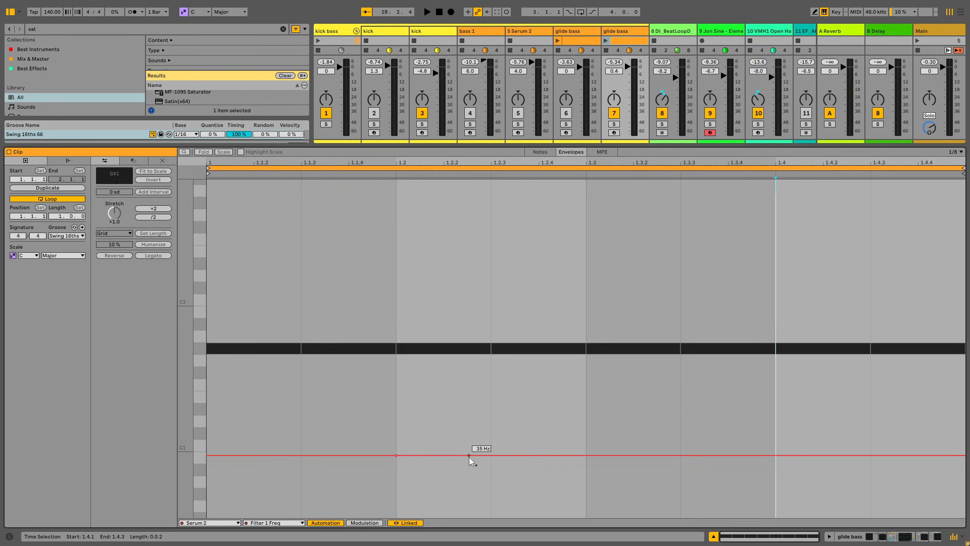
drag(469, 456, 490, 455)
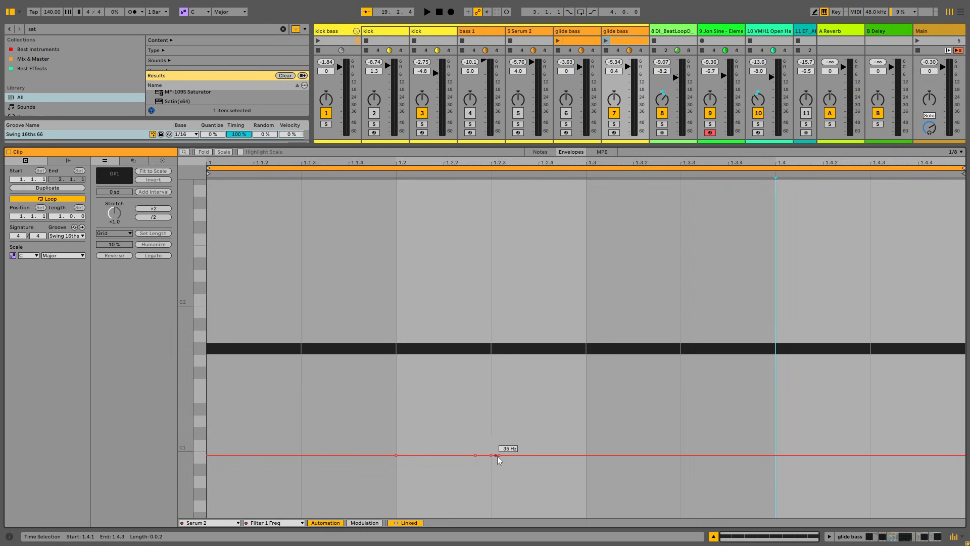
drag(484, 454, 491, 279)
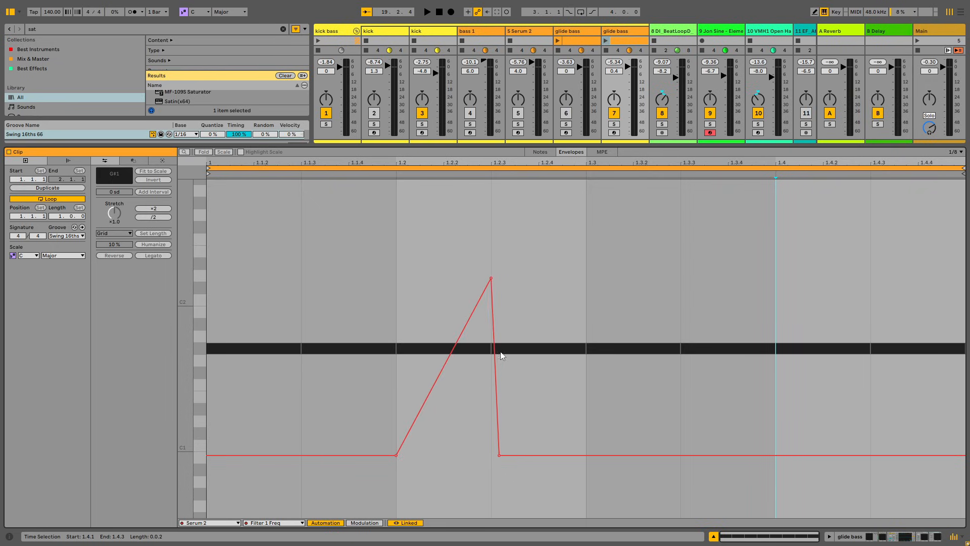
key(space)
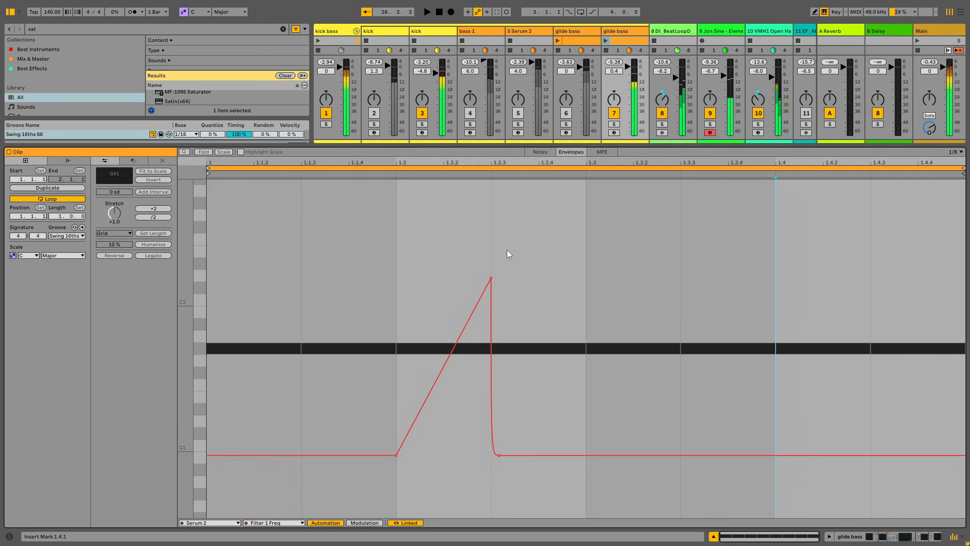
click(605, 41)
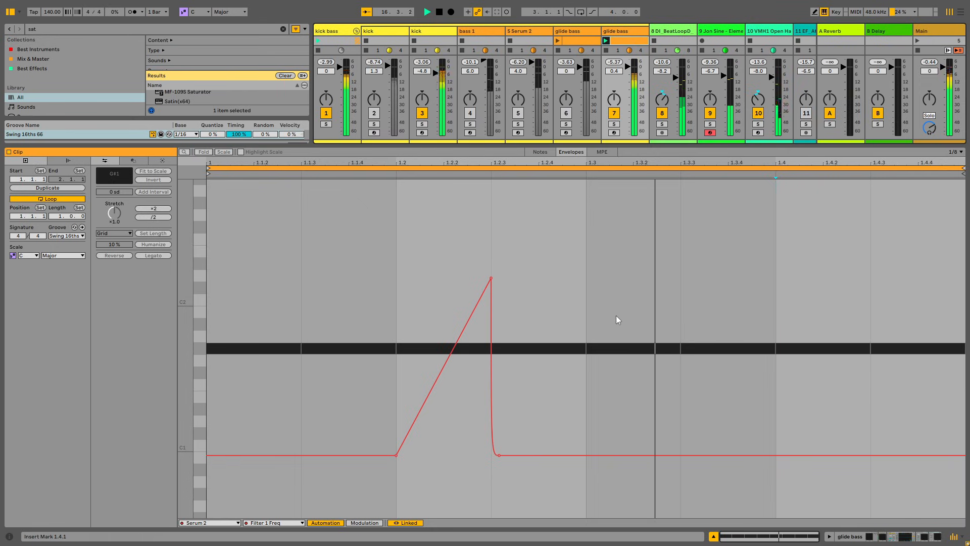
Step: Raise the filter ramp's peak at 1.2.3 to 22050 Hz while the clip plays, and stop playback
drag(491, 278, 491, 190)
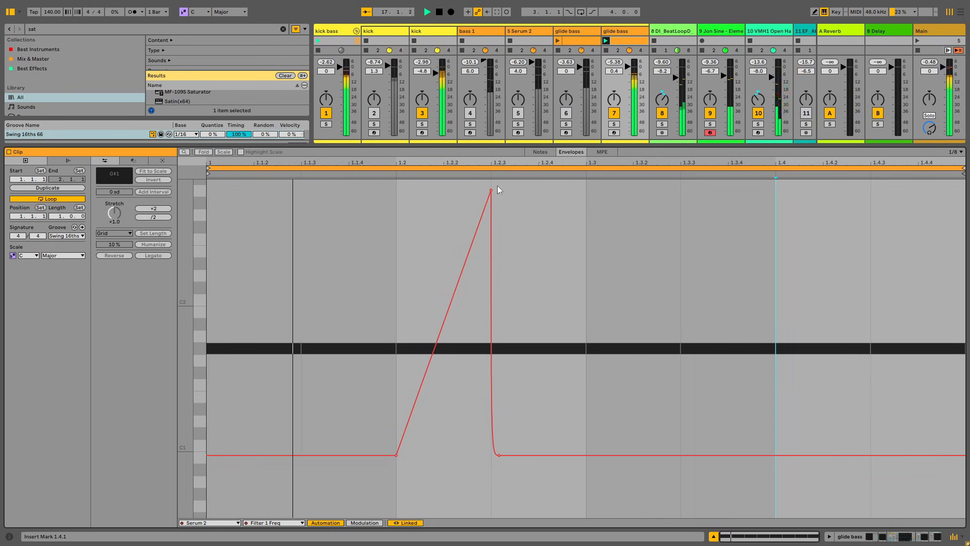
drag(492, 190, 491, 178)
key(space)
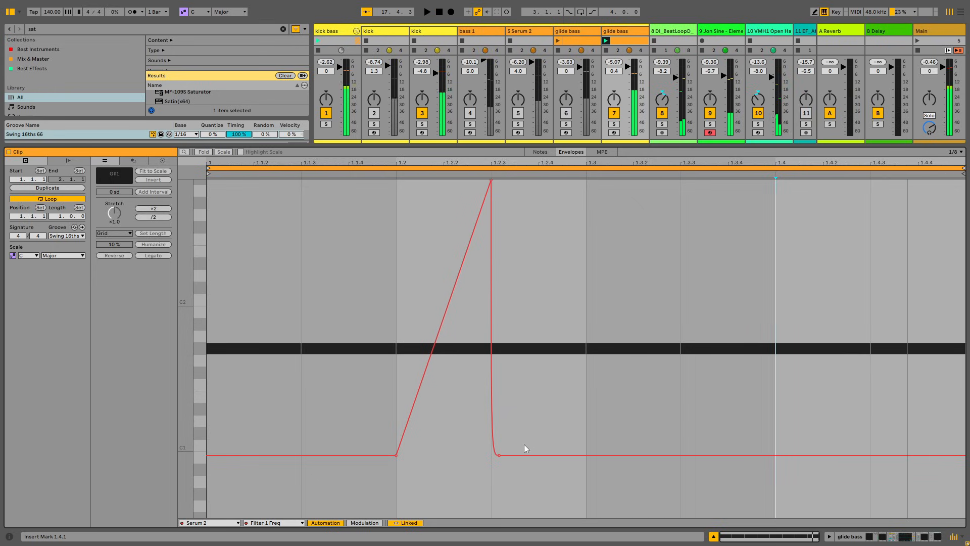
Step: Move the filter ramp's peak and drop to 1.3, bend the rise from 1.2 into a steep exponential curve, and audition it
drag(499, 455, 586, 447)
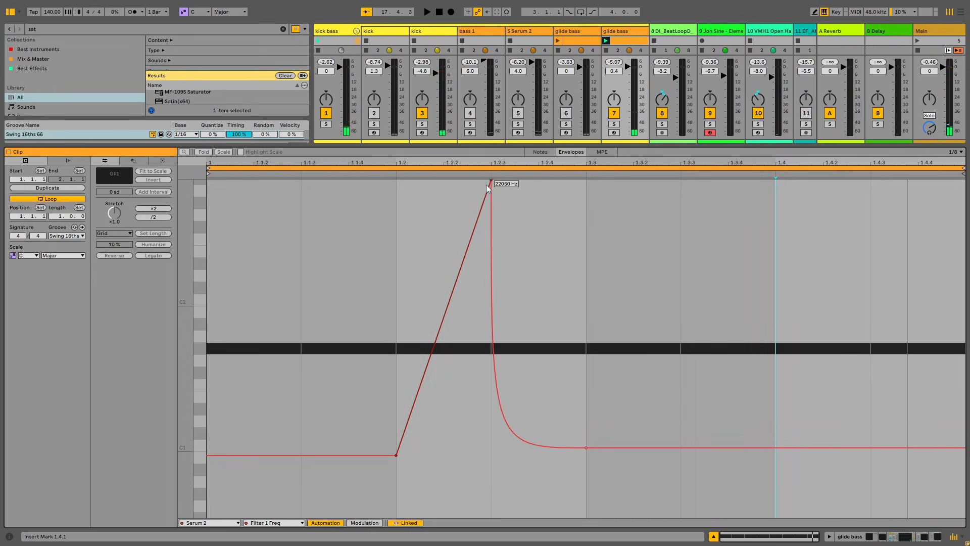
drag(491, 180, 586, 181)
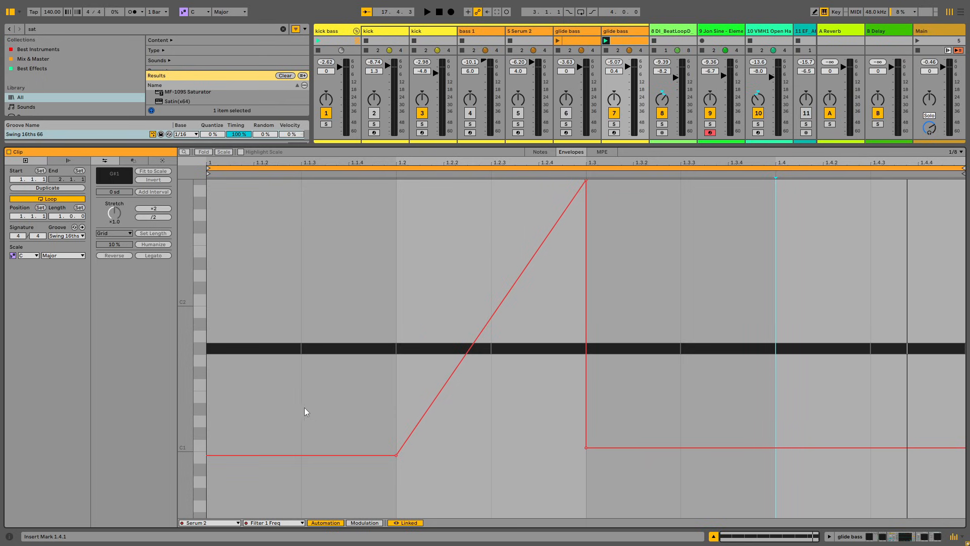
key(space)
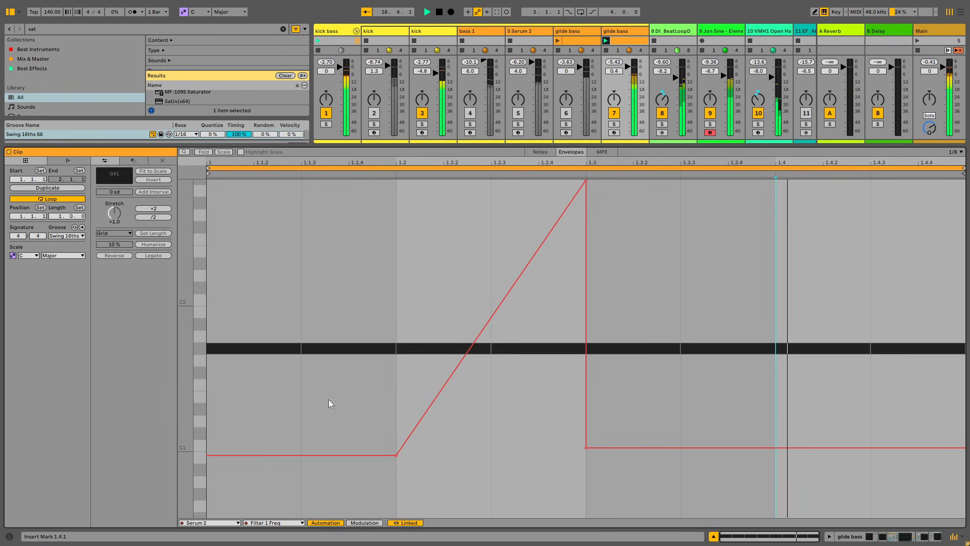
drag(493, 353, 543, 440)
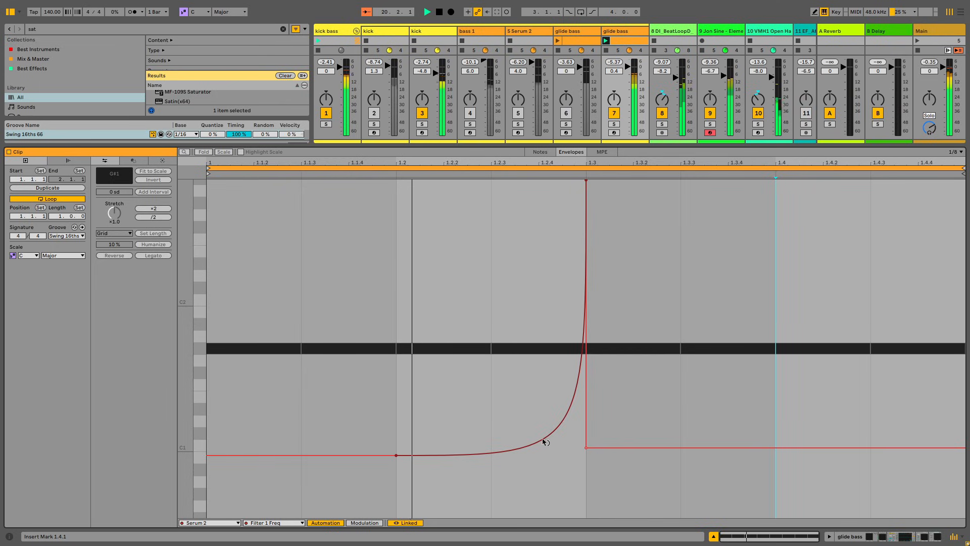
key(space)
Step: Lower the filter frequency from 1.3.3 to the end of the clip to near minimum while auditioning the change
drag(696, 475, 828, 477)
drag(756, 447, 756, 482)
key(space)
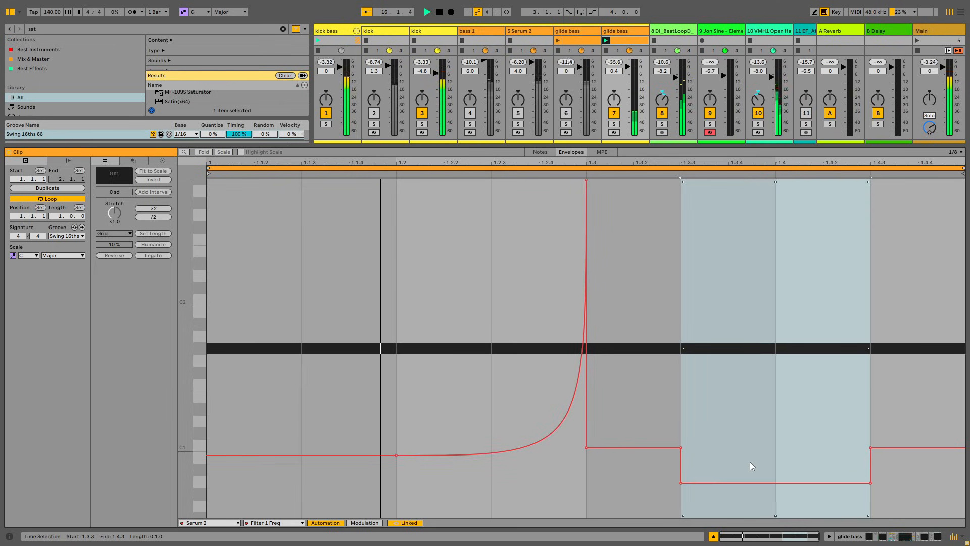
drag(751, 457, 751, 488)
drag(884, 448, 884, 516)
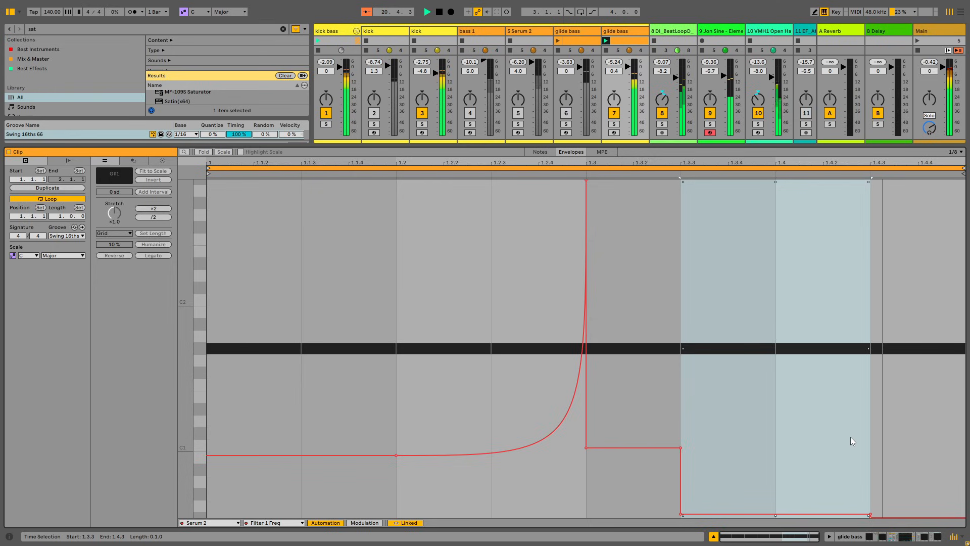
drag(870, 517, 870, 513)
key(space)
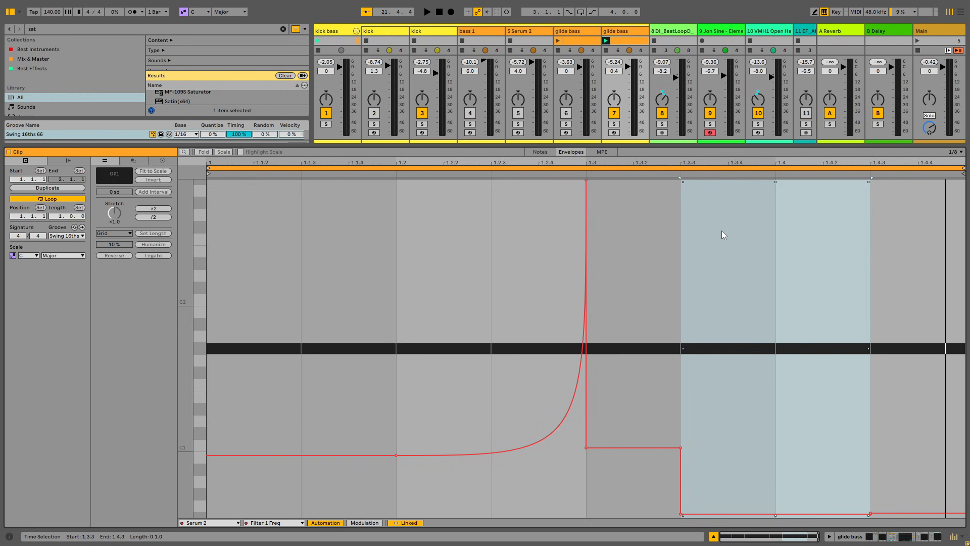
Step: Open the glide bass track's Serum 2 and shape Env 3 with a 78 ms decay and 0% sustain
click(621, 32)
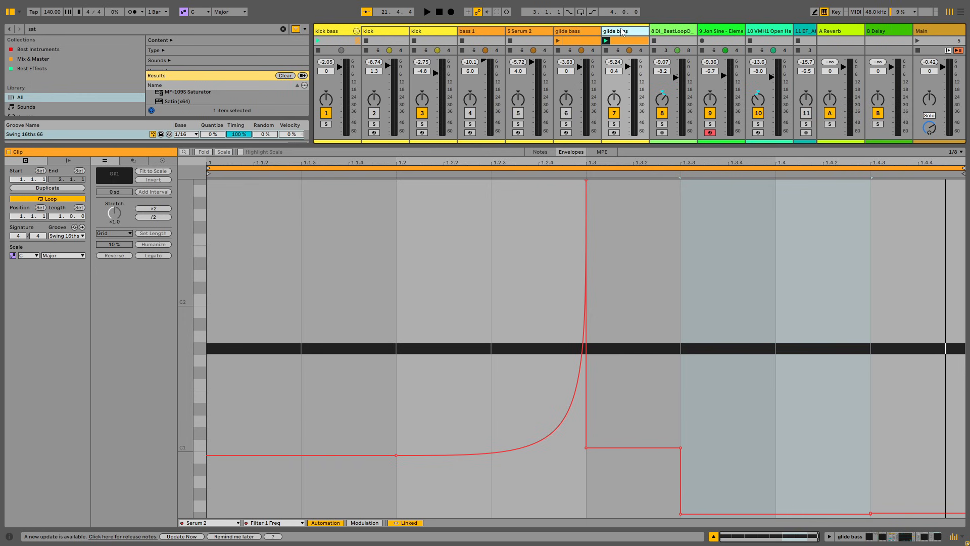
double_click(629, 34)
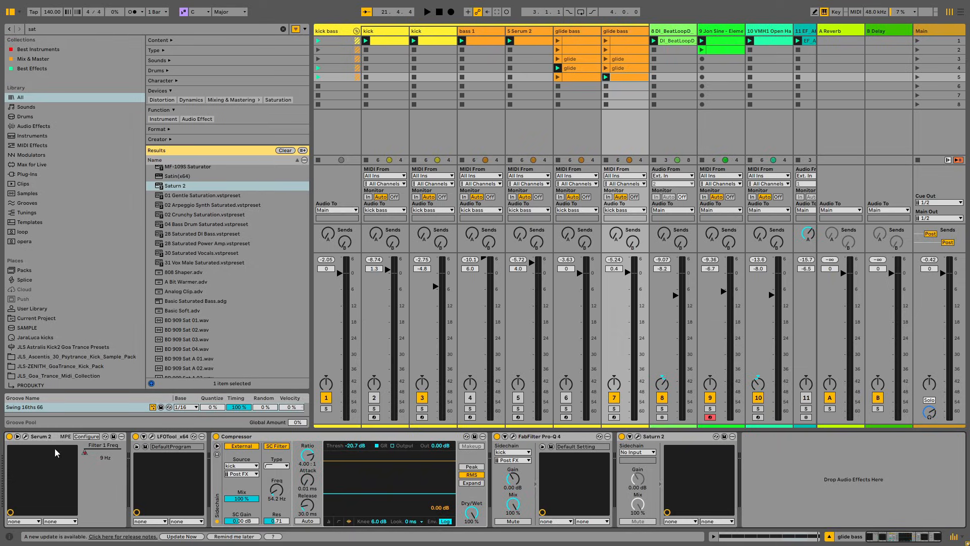
click(25, 435)
click(380, 280)
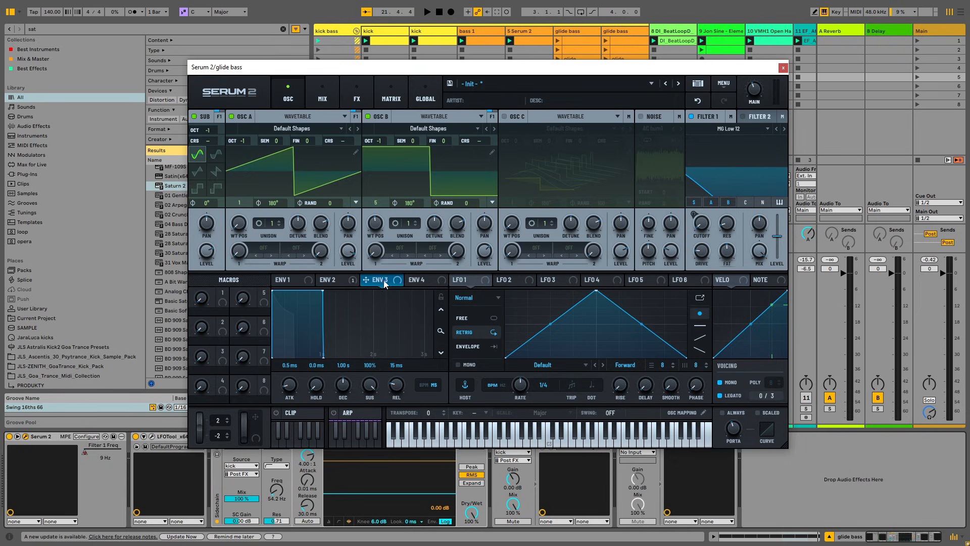
drag(323, 291, 224, 359)
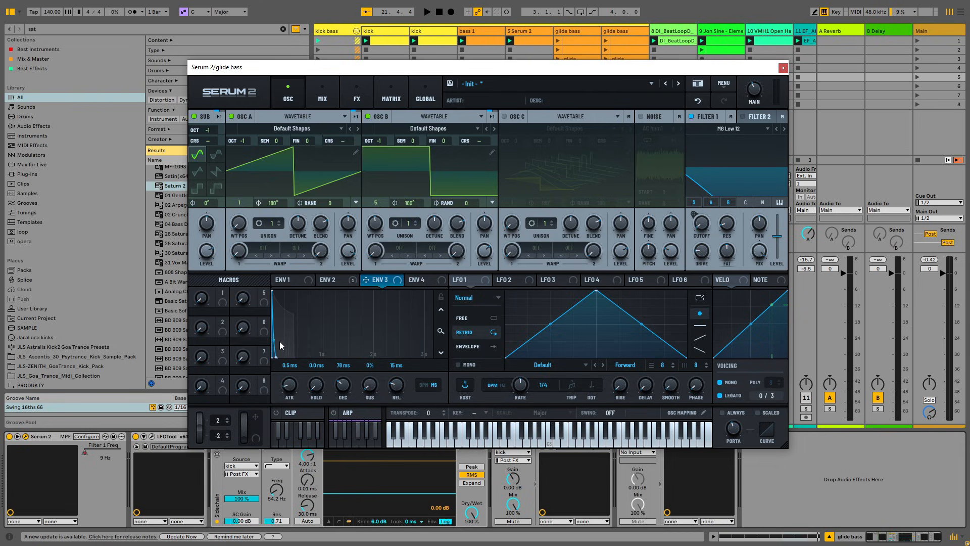
Step: Route Env 3 to the Filter 1 cutoff, set its modulation amount to about 24%, and audition it
drag(389, 292, 701, 223)
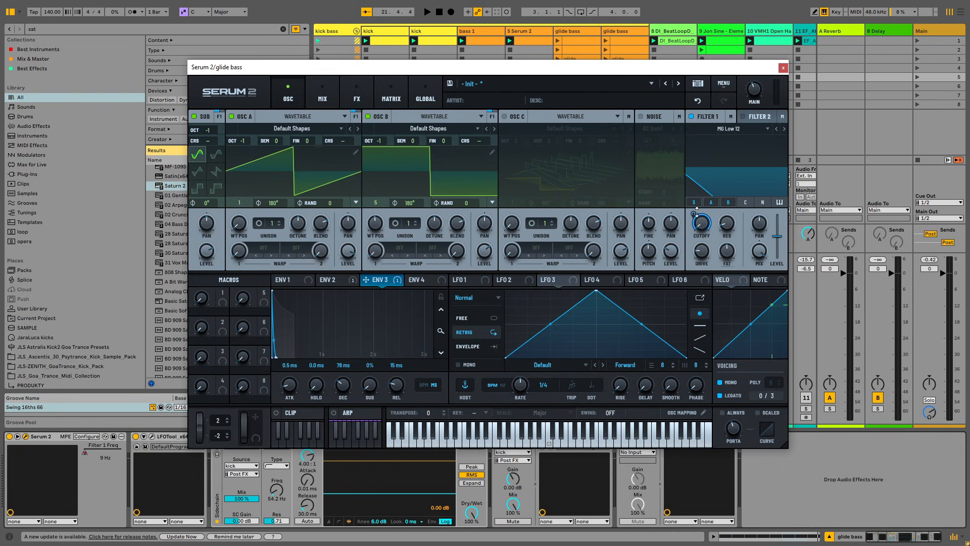
mouse_move(696, 211)
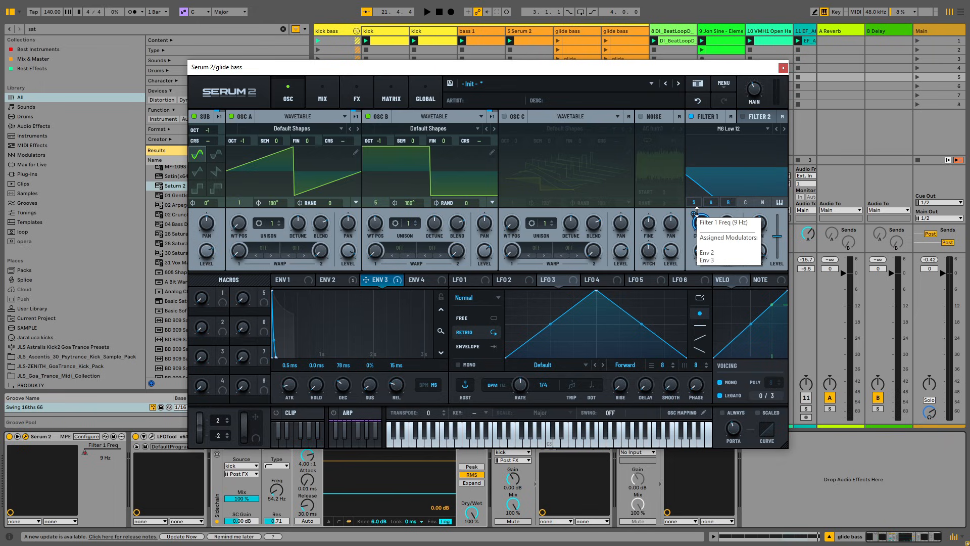
drag(695, 212, 701, 226)
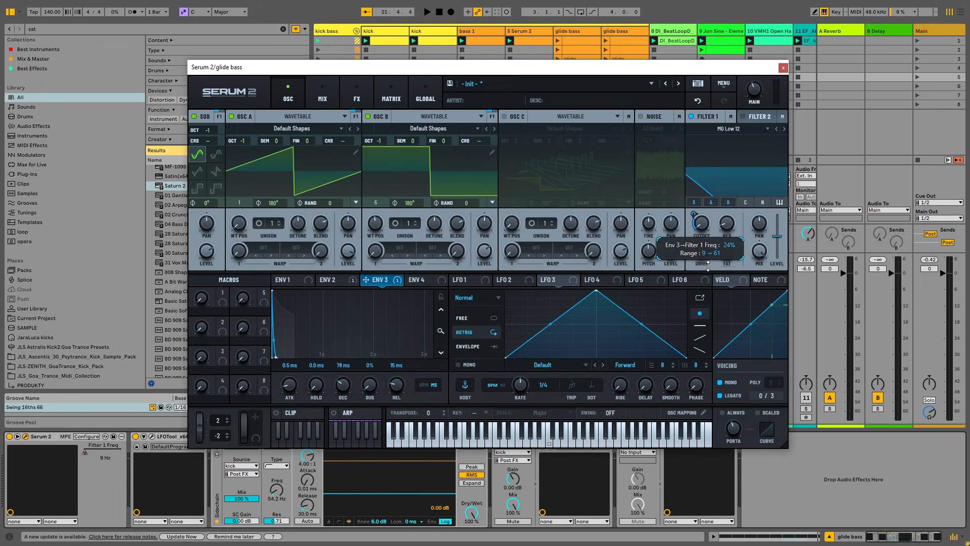
key(space)
drag(708, 267, 711, 255)
key(space)
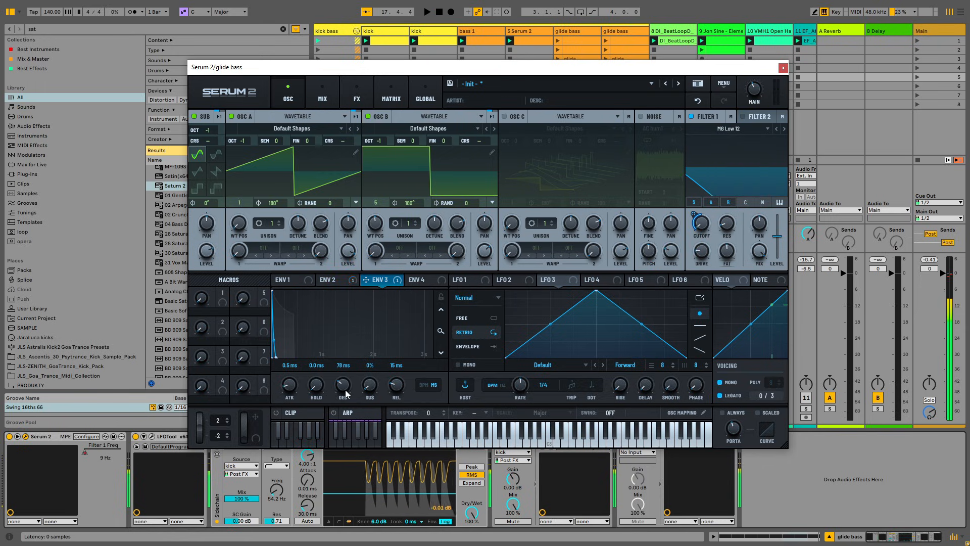
Step: Lengthen Env 3's decay to about 289 ms and adjust its Filter 1 cutoff modulation during playback, finishing by closing Serum 2
key(space)
mouse_move(343, 388)
mouse_down()
mouse_move(345, 370)
mouse_move(348, 399)
mouse_up()
key(space)
mouse_move(695, 216)
mouse_down()
mouse_move(700, 246)
mouse_move(700, 212)
mouse_up()
drag(368, 386, 350, 395)
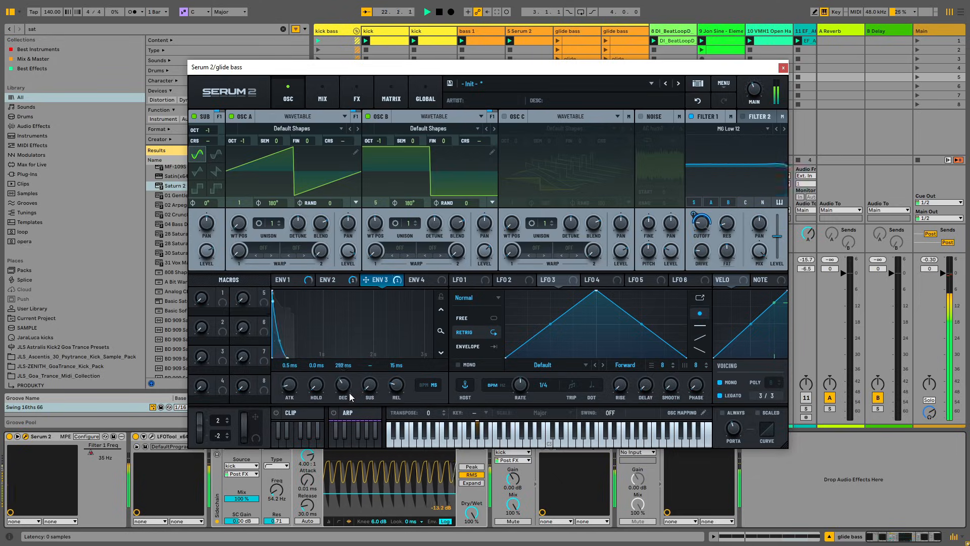
key(space)
click(783, 68)
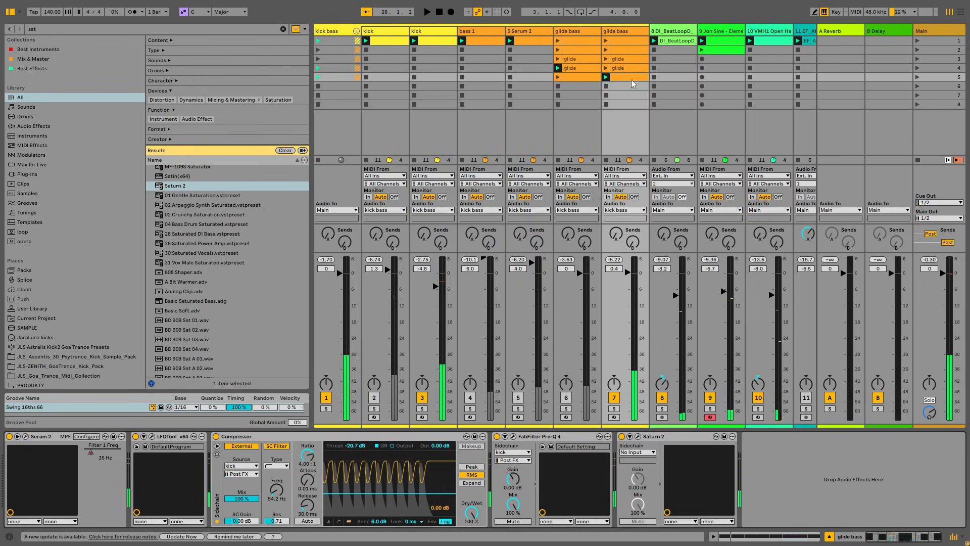
Step: Open the glide bass clip in scene 5 and display its Serum 2 Filter 1 Freq automation envelope
double_click(631, 81)
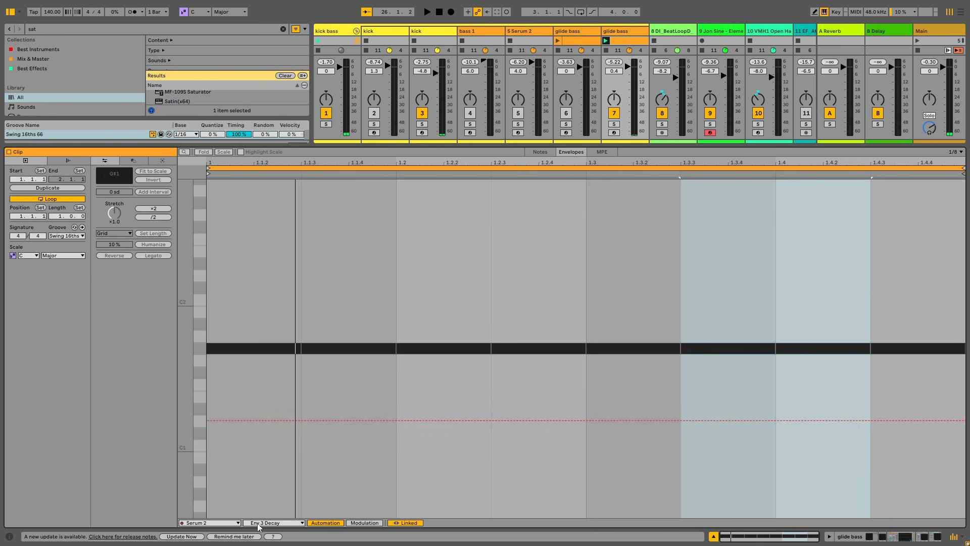
click(226, 525)
click(260, 525)
click(268, 498)
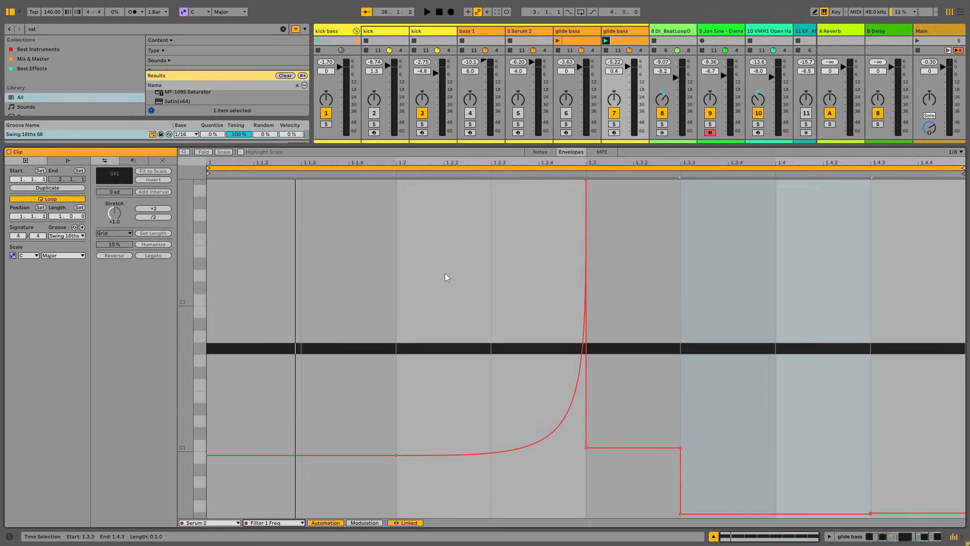
Step: Delete all Filter 1 Freq automation breakpoints from the glide bass clip and play it back
click(586, 180)
click(680, 514)
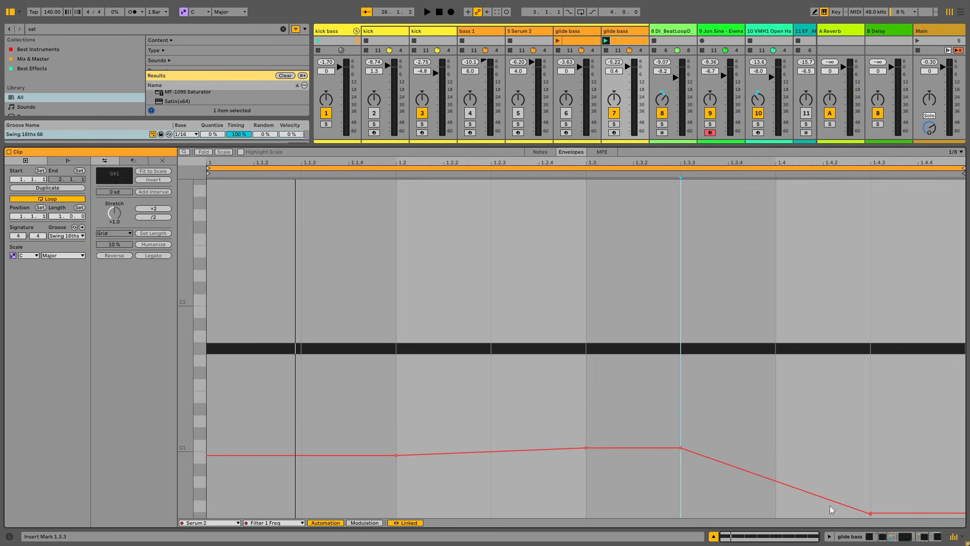
click(872, 514)
drag(871, 513, 142, 521)
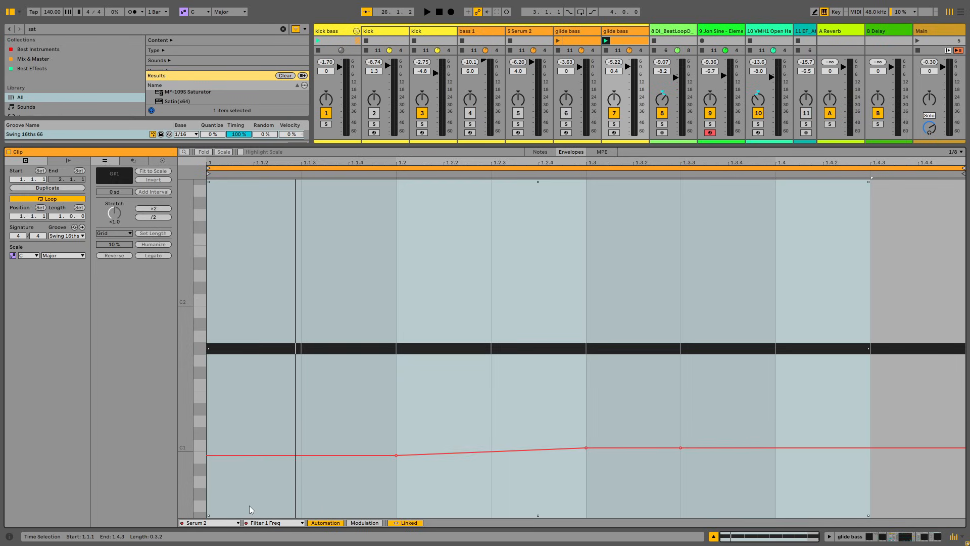
key(Delete)
key(space)
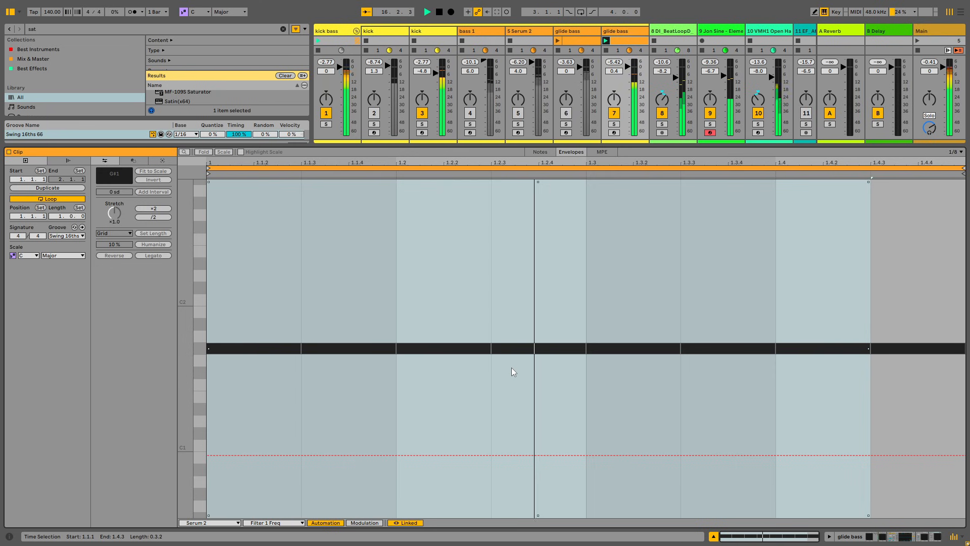